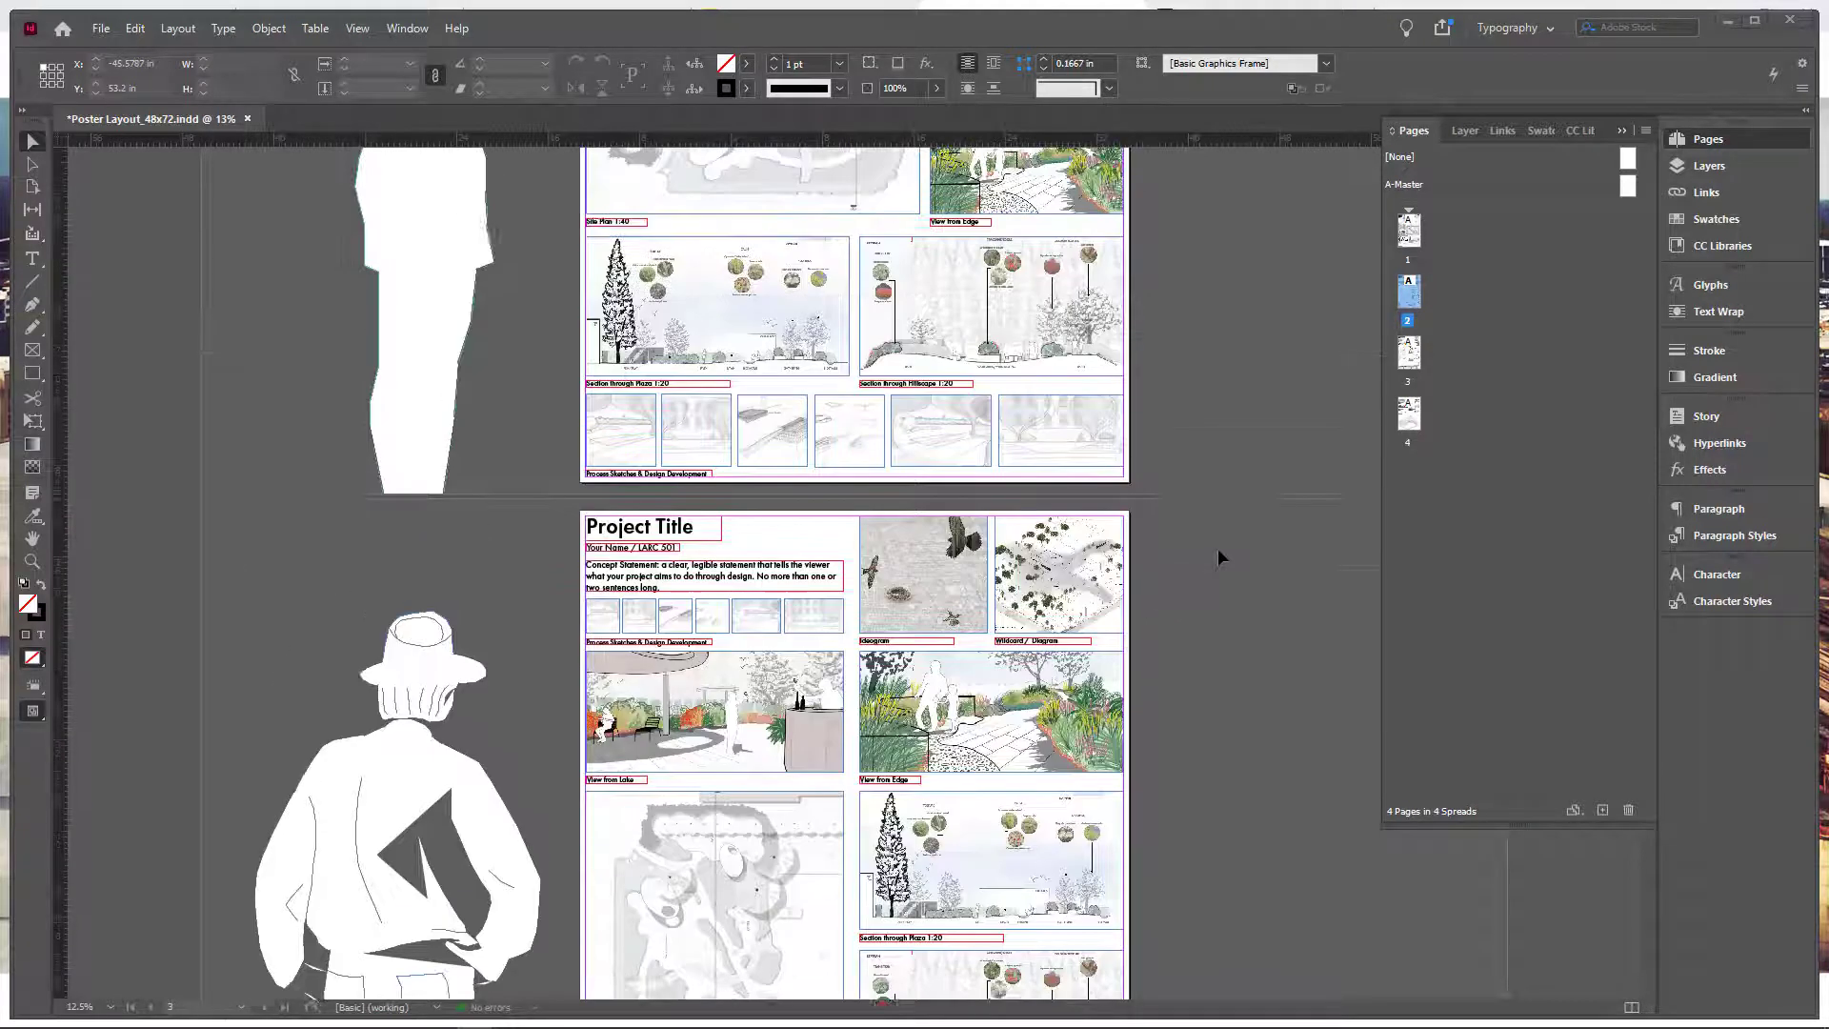
{"action": "scroll", "coordinate": [1220, 556], "scroll_direction": "up", "scroll_amount": 3}
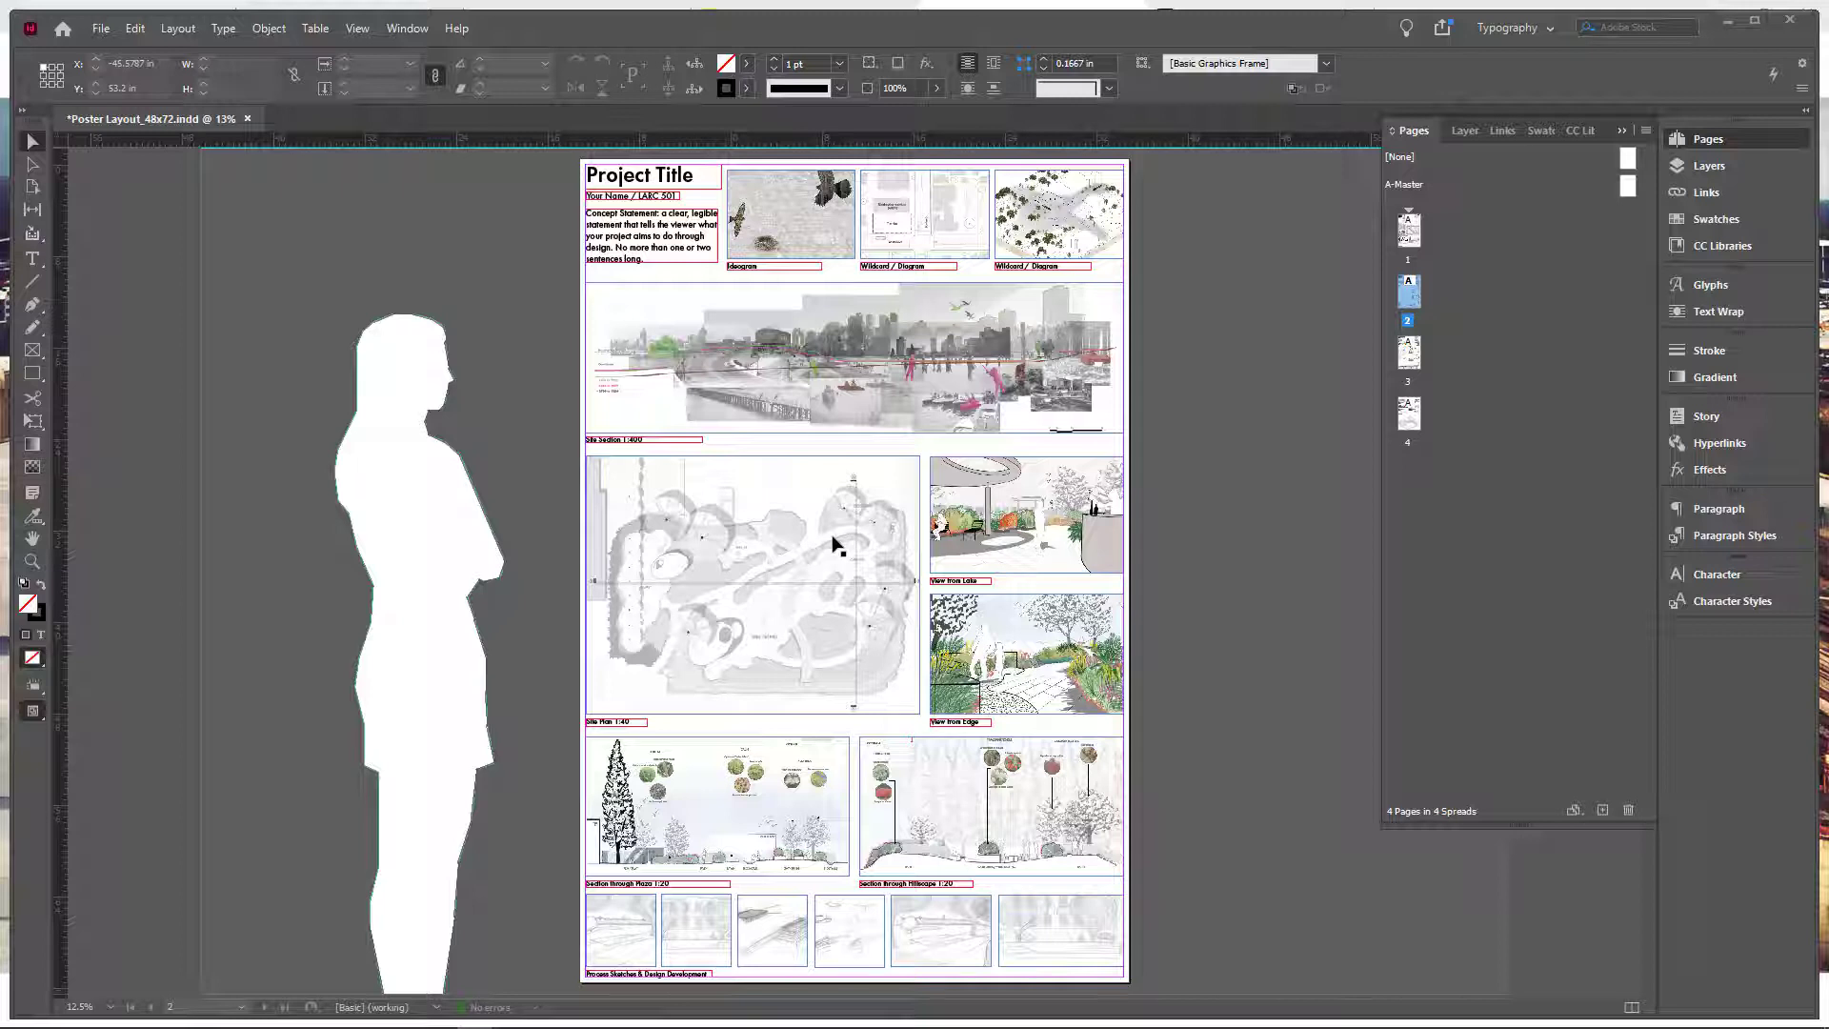
- Bring page 2 into view and target its thumbnail in the Pages panel
{"action": "left_click", "coordinate": [1438, 318]}
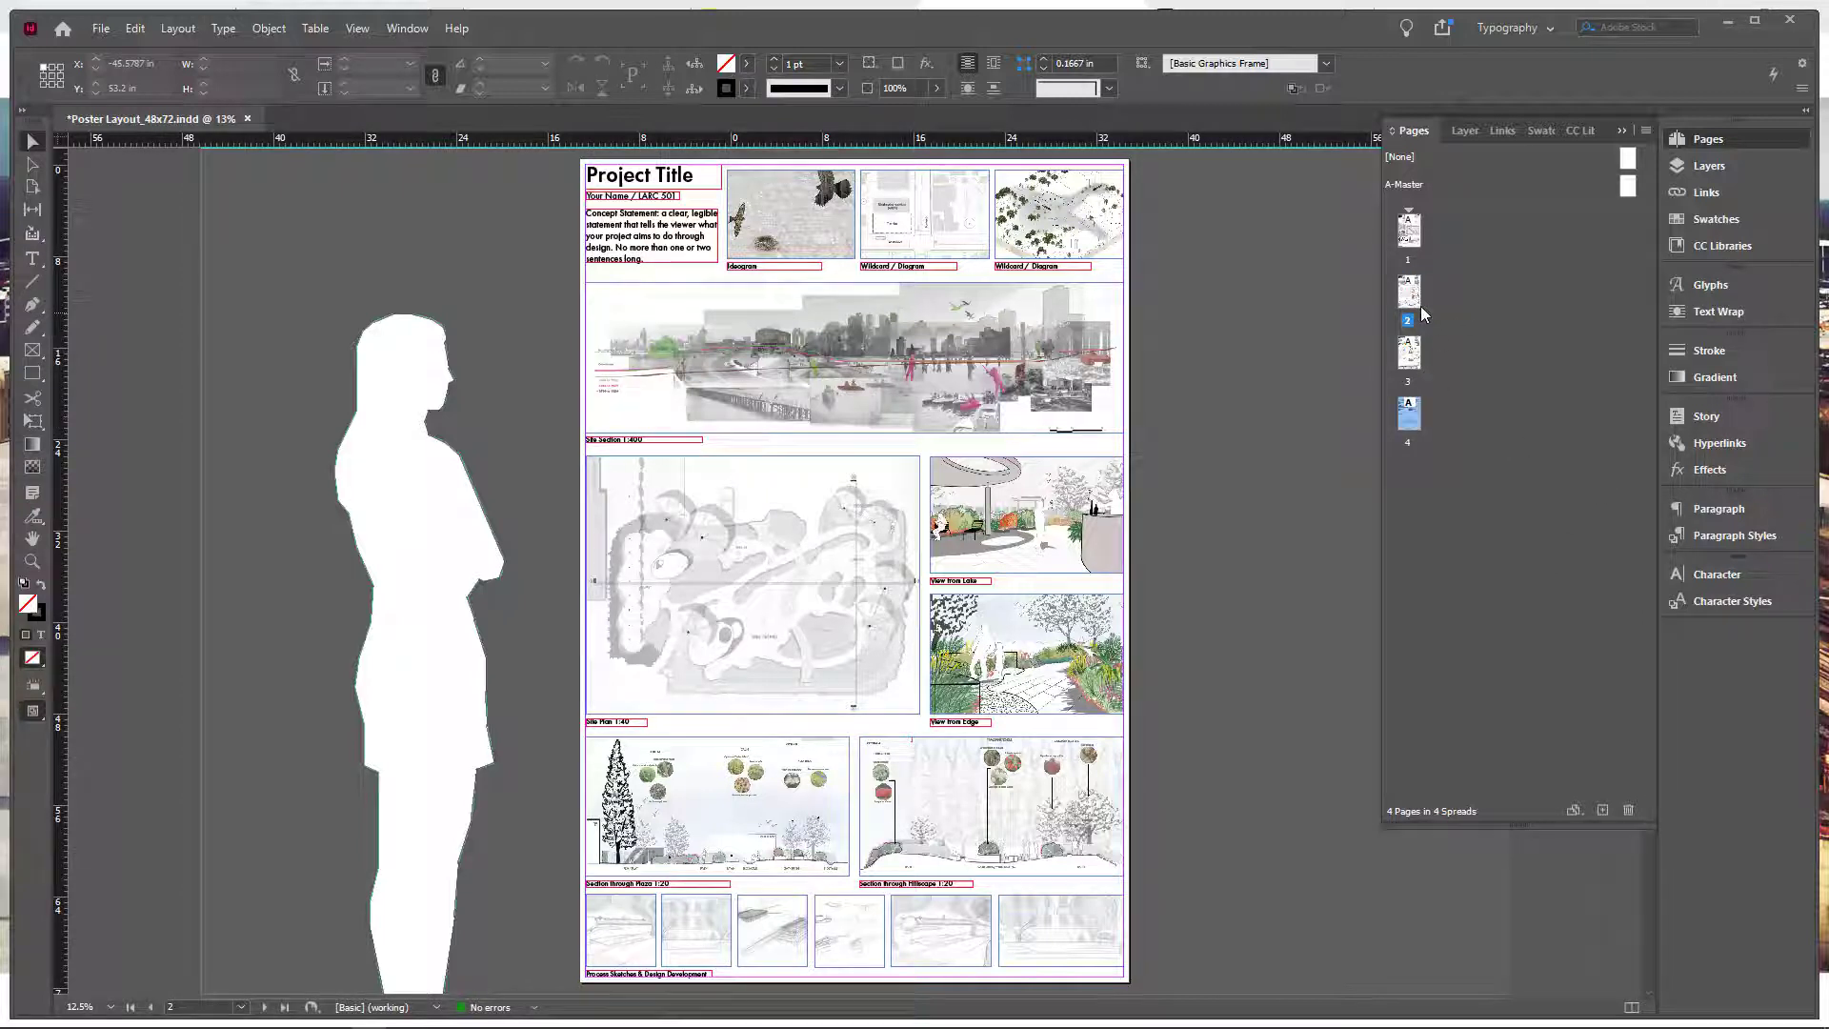
{"action": "left_click", "coordinate": [1414, 297]}
- Insert a blank page 3 after the Project Title page and select its thumbnail
{"action": "left_click", "coordinate": [1603, 808]}
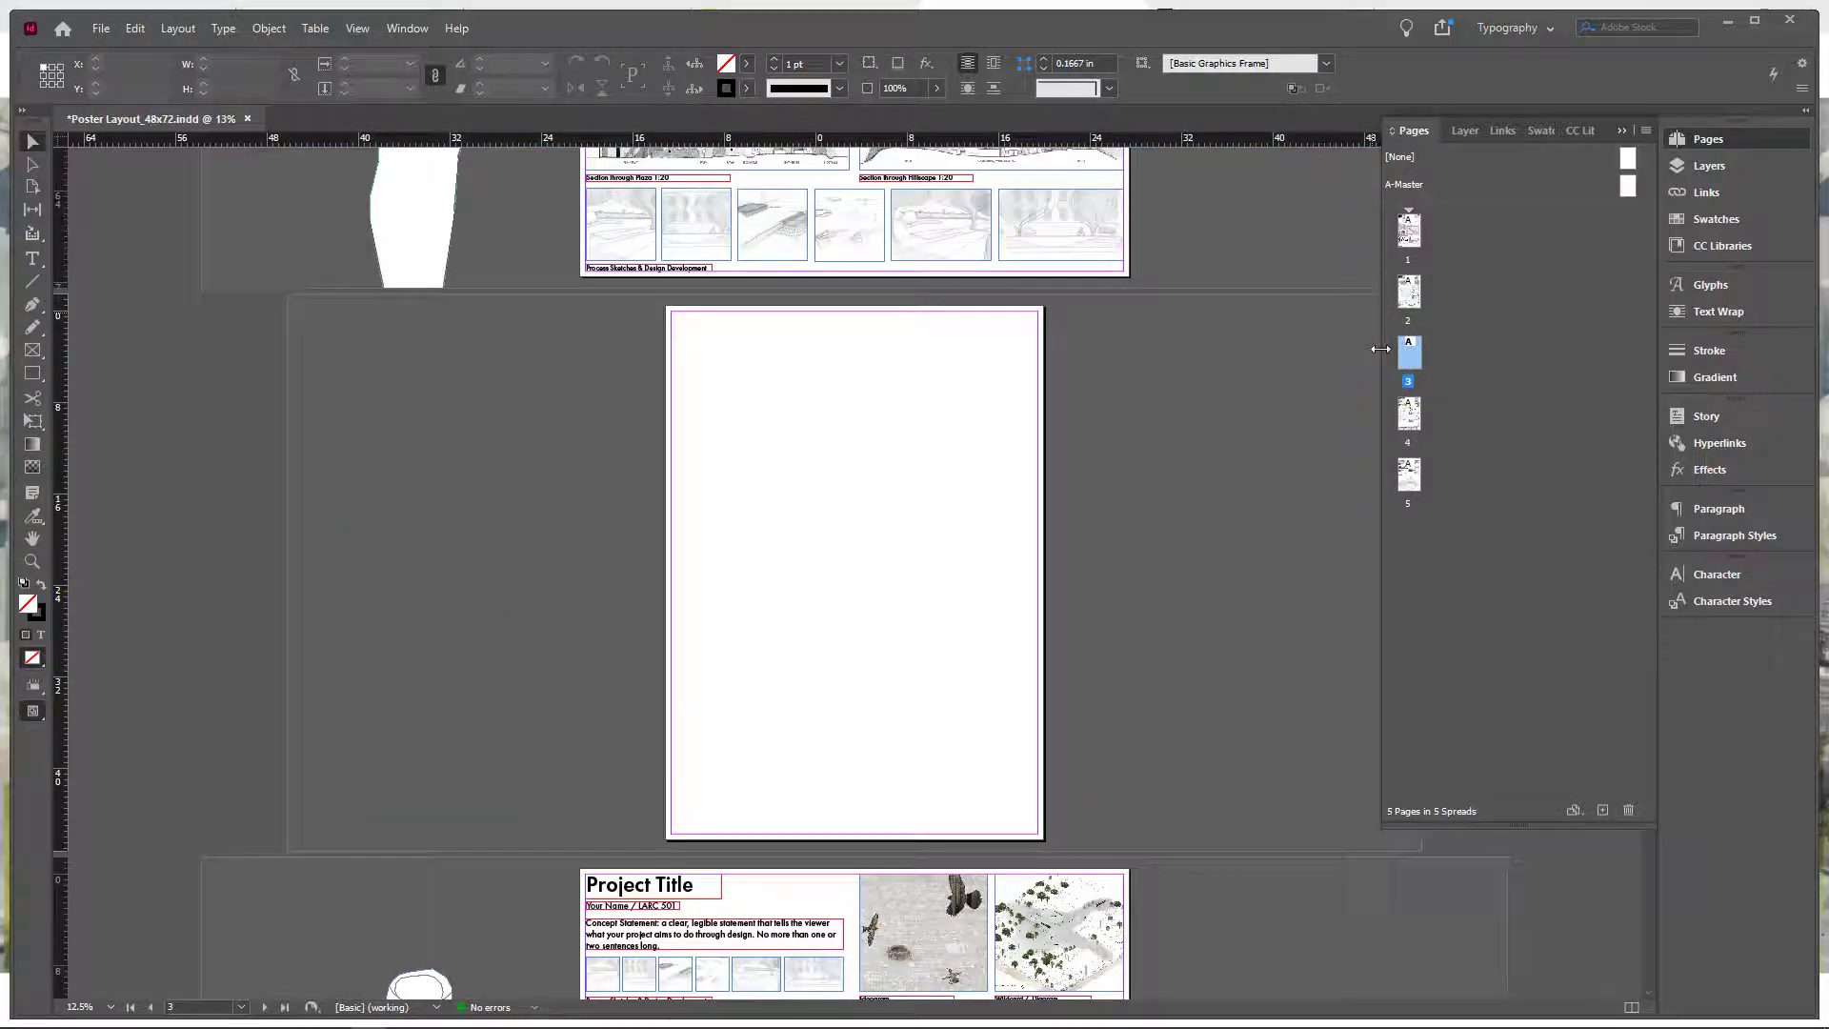
{"action": "left_click", "coordinate": [1401, 376]}
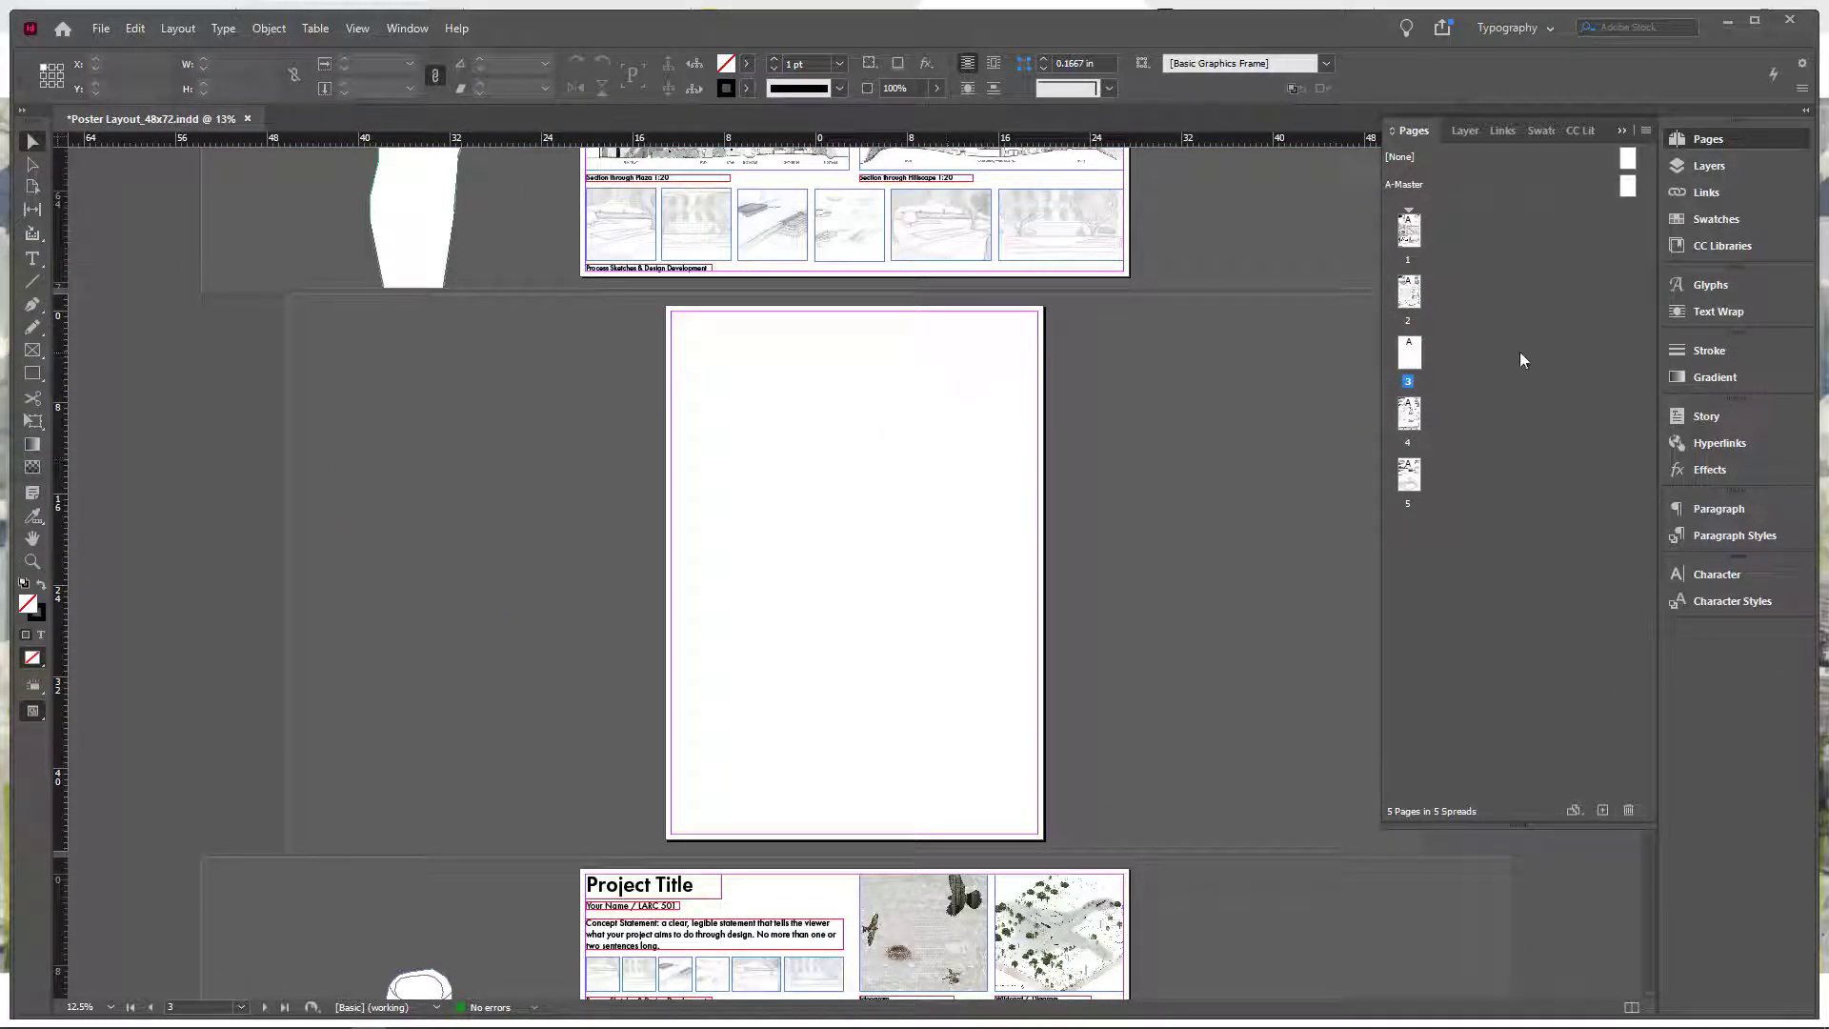
{"action": "left_click", "coordinate": [1414, 372]}
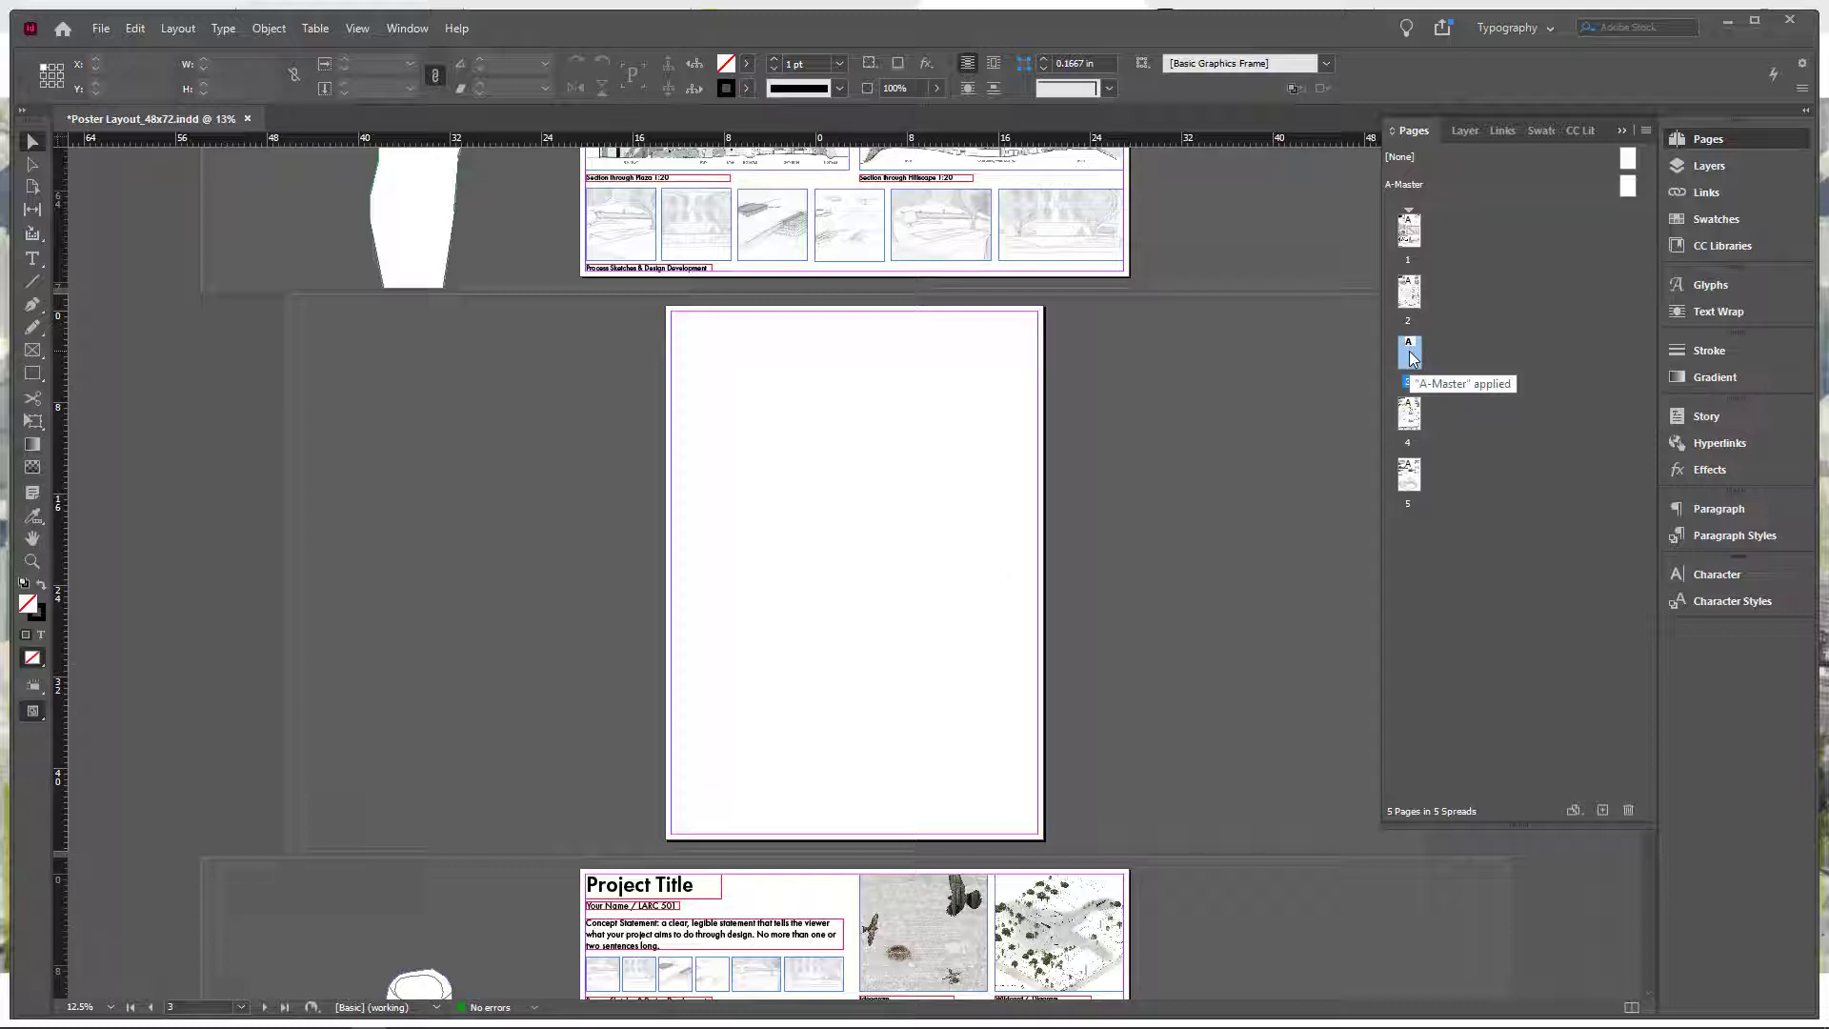
{"action": "scroll", "coordinate": [1183, 434], "scroll_direction": "up", "scroll_amount": 6}
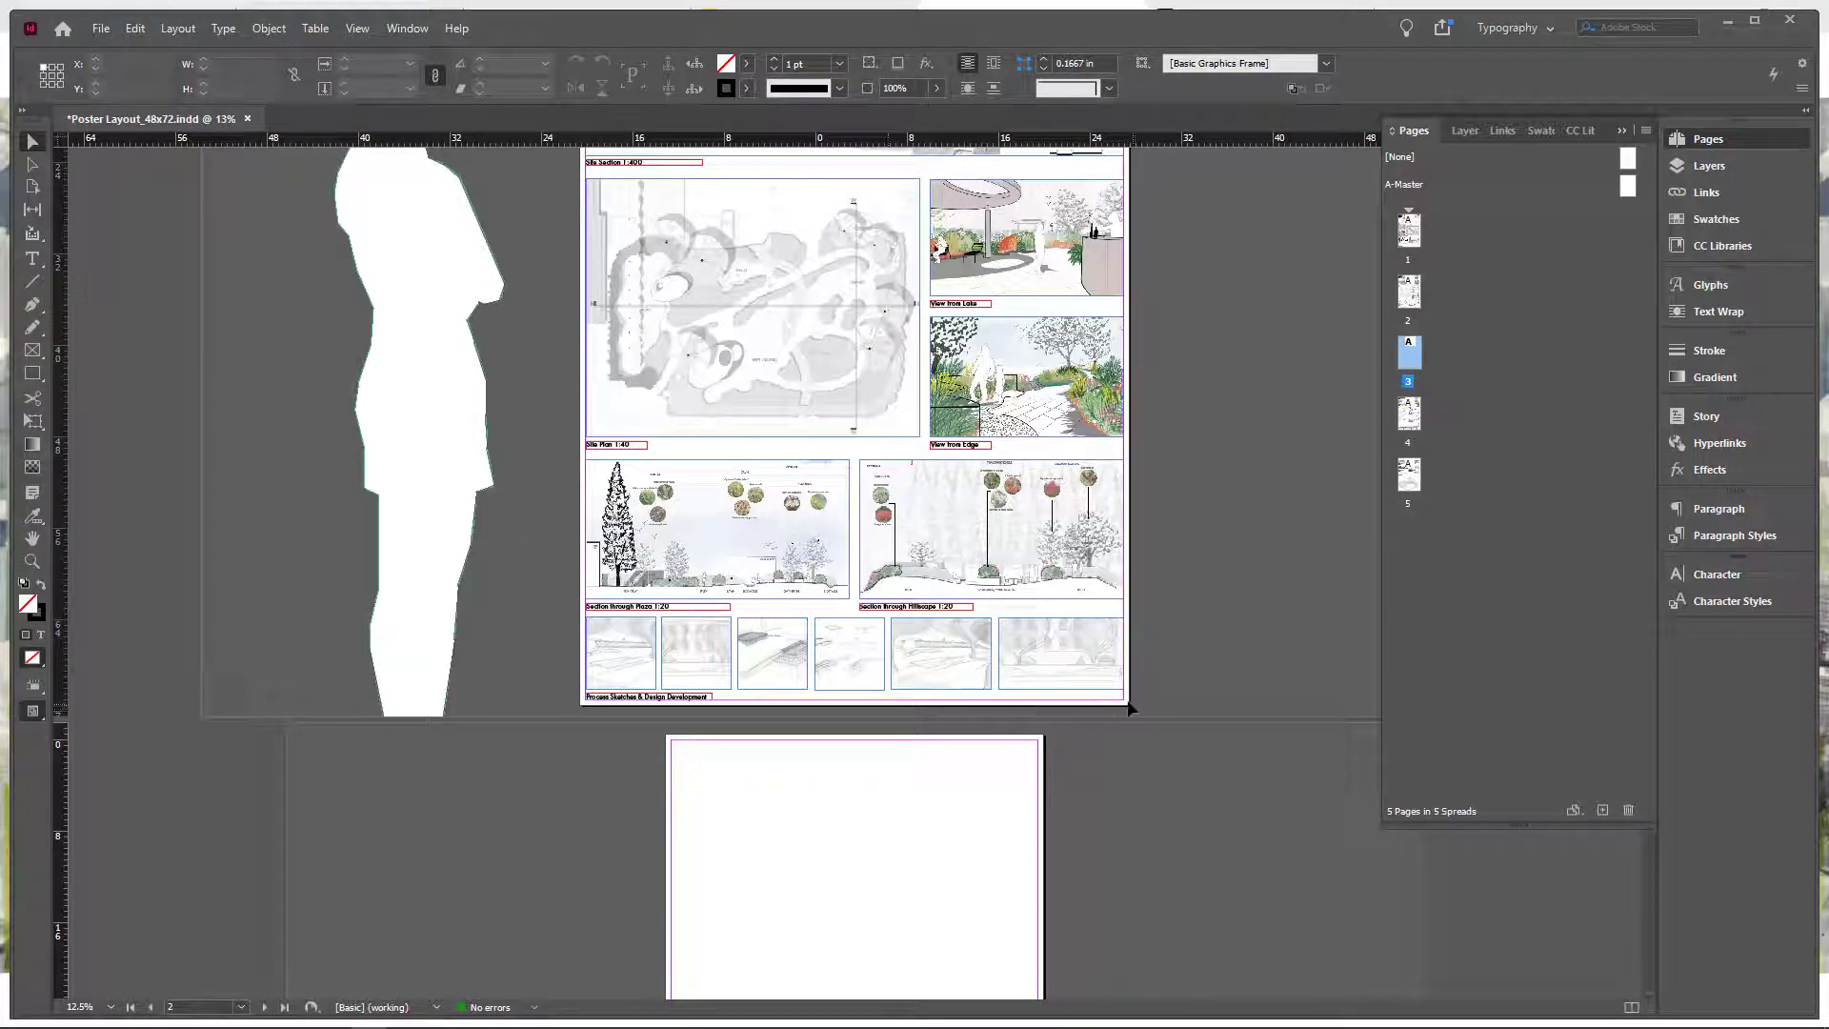
{"action": "scroll", "coordinate": [1130, 709], "scroll_direction": "up", "scroll_amount": 5}
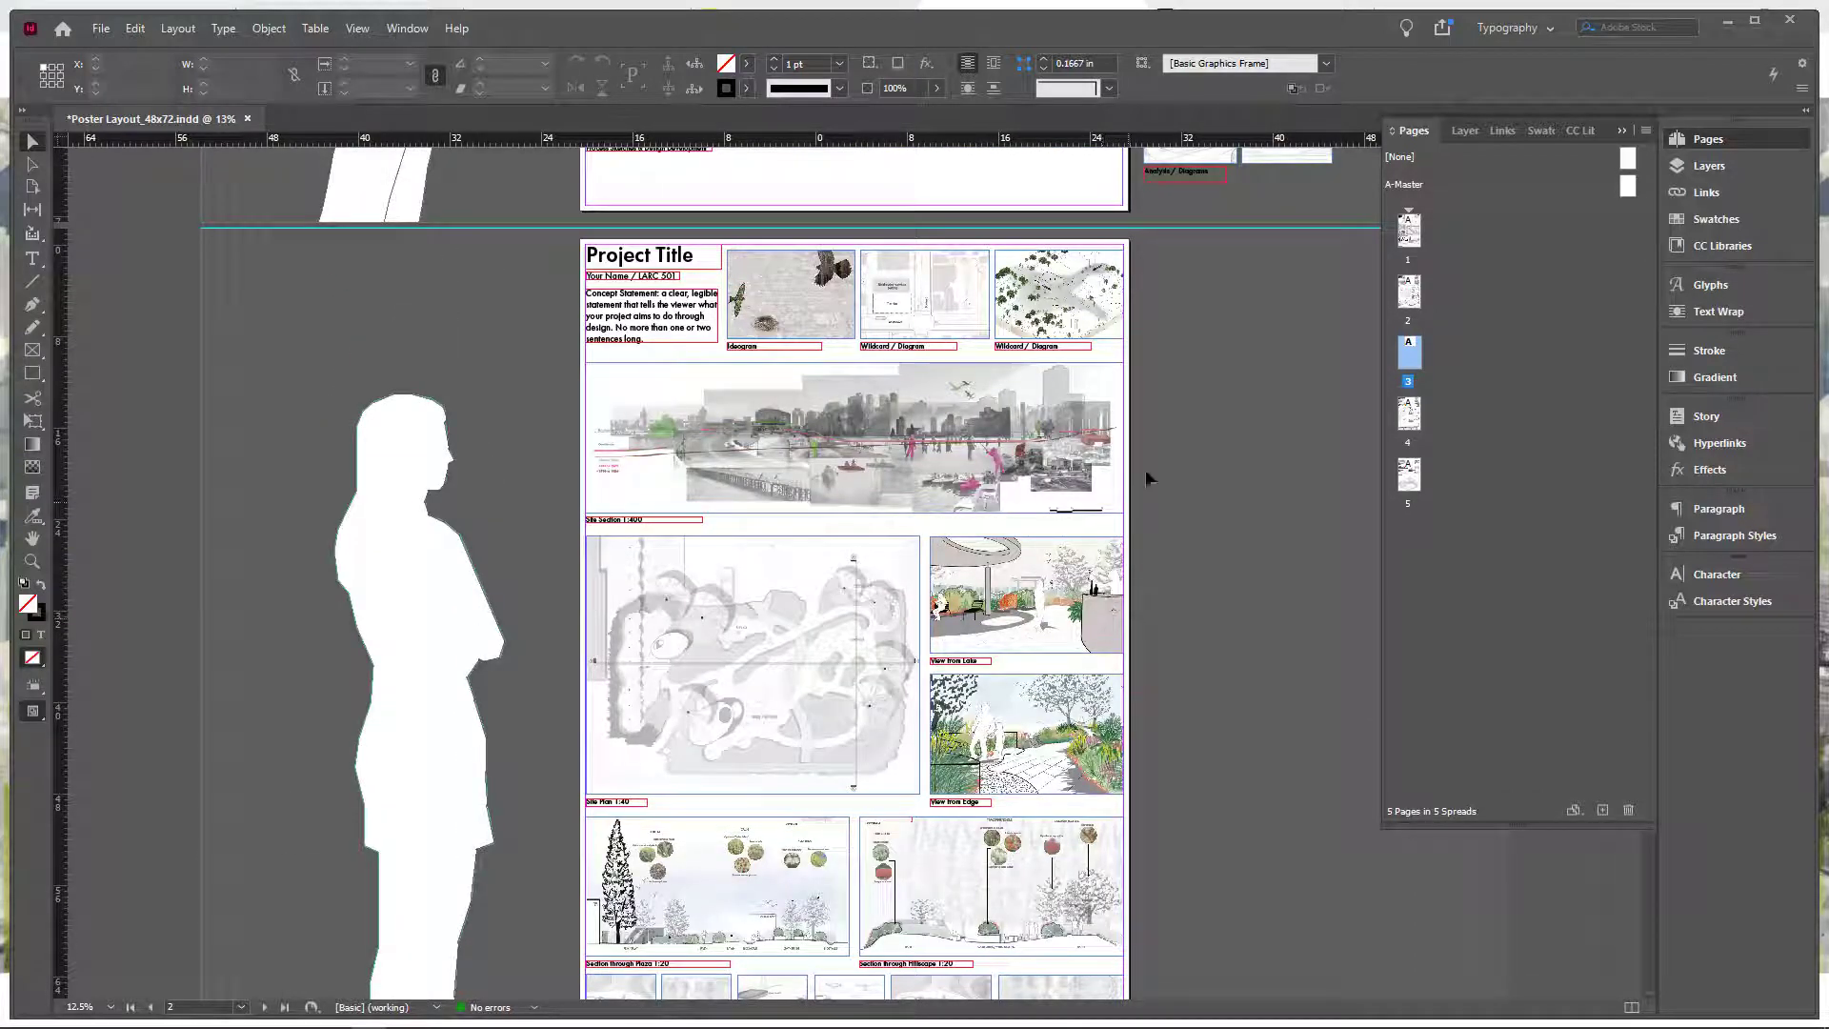
{"action": "scroll", "coordinate": [1122, 714], "scroll_direction": "down", "scroll_amount": 6}
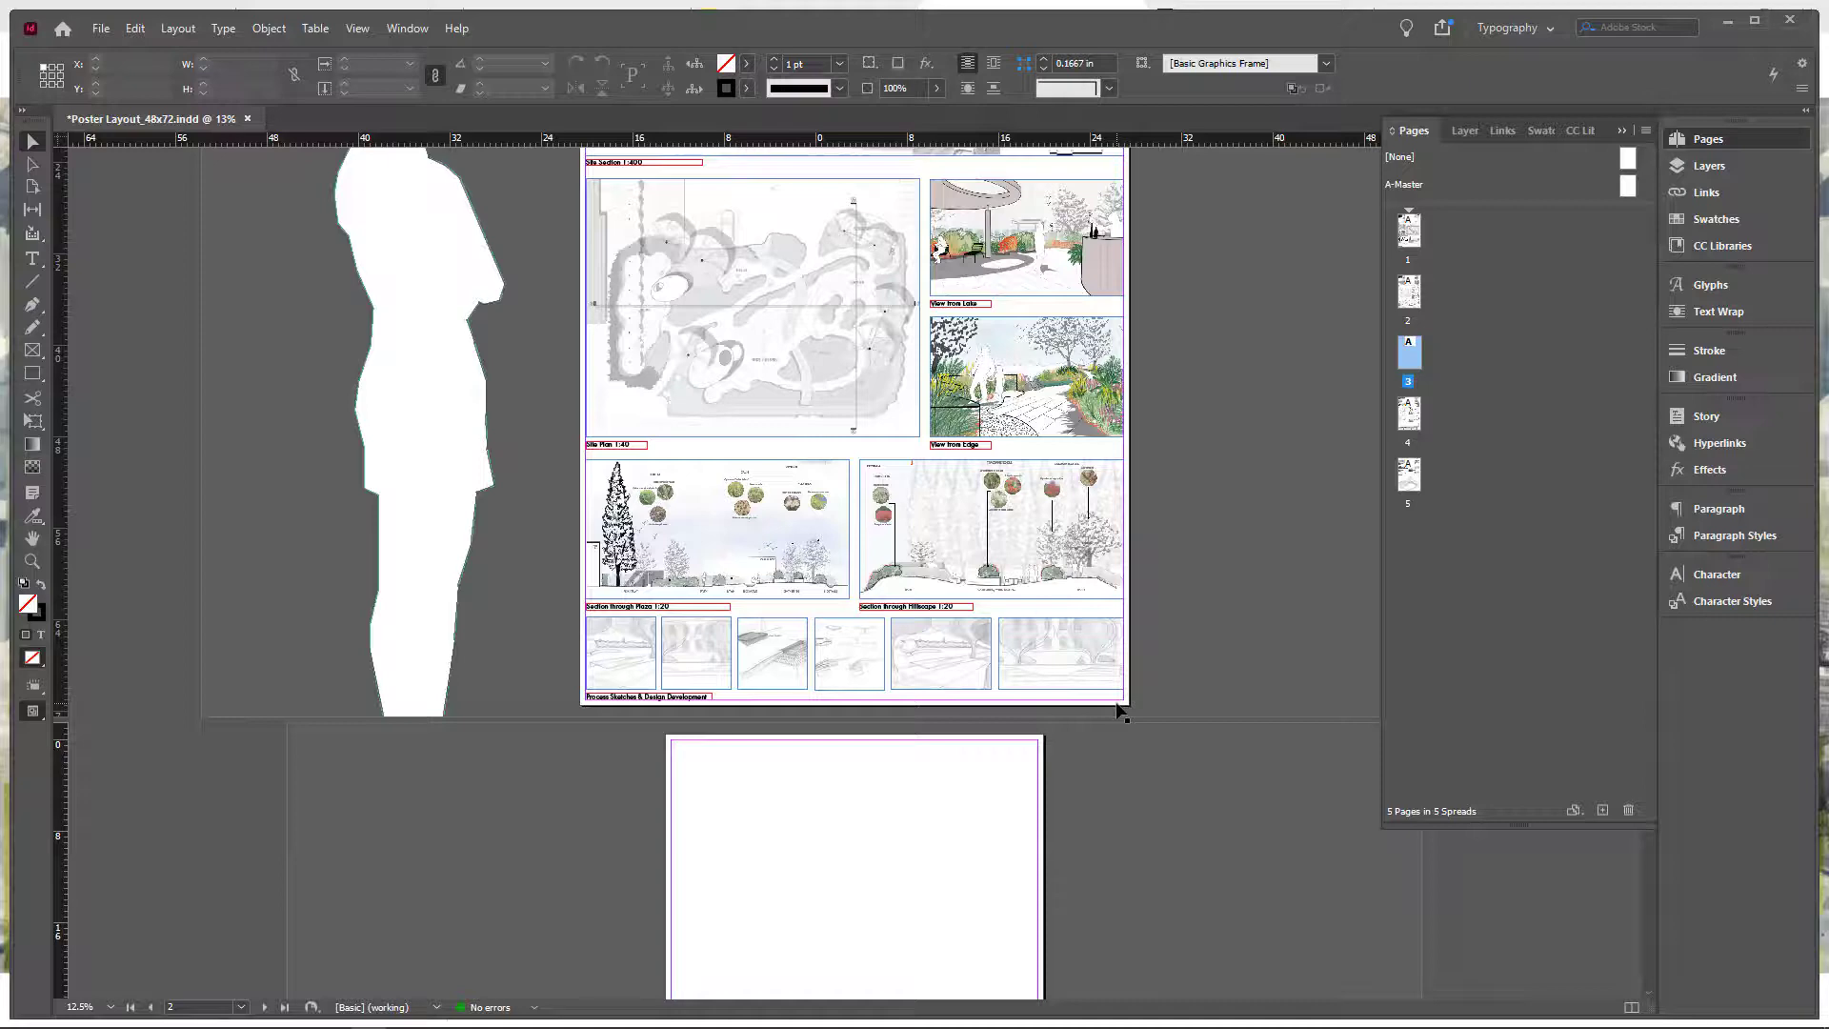
{"action": "scroll", "coordinate": [906, 739], "scroll_direction": "down", "scroll_amount": 2}
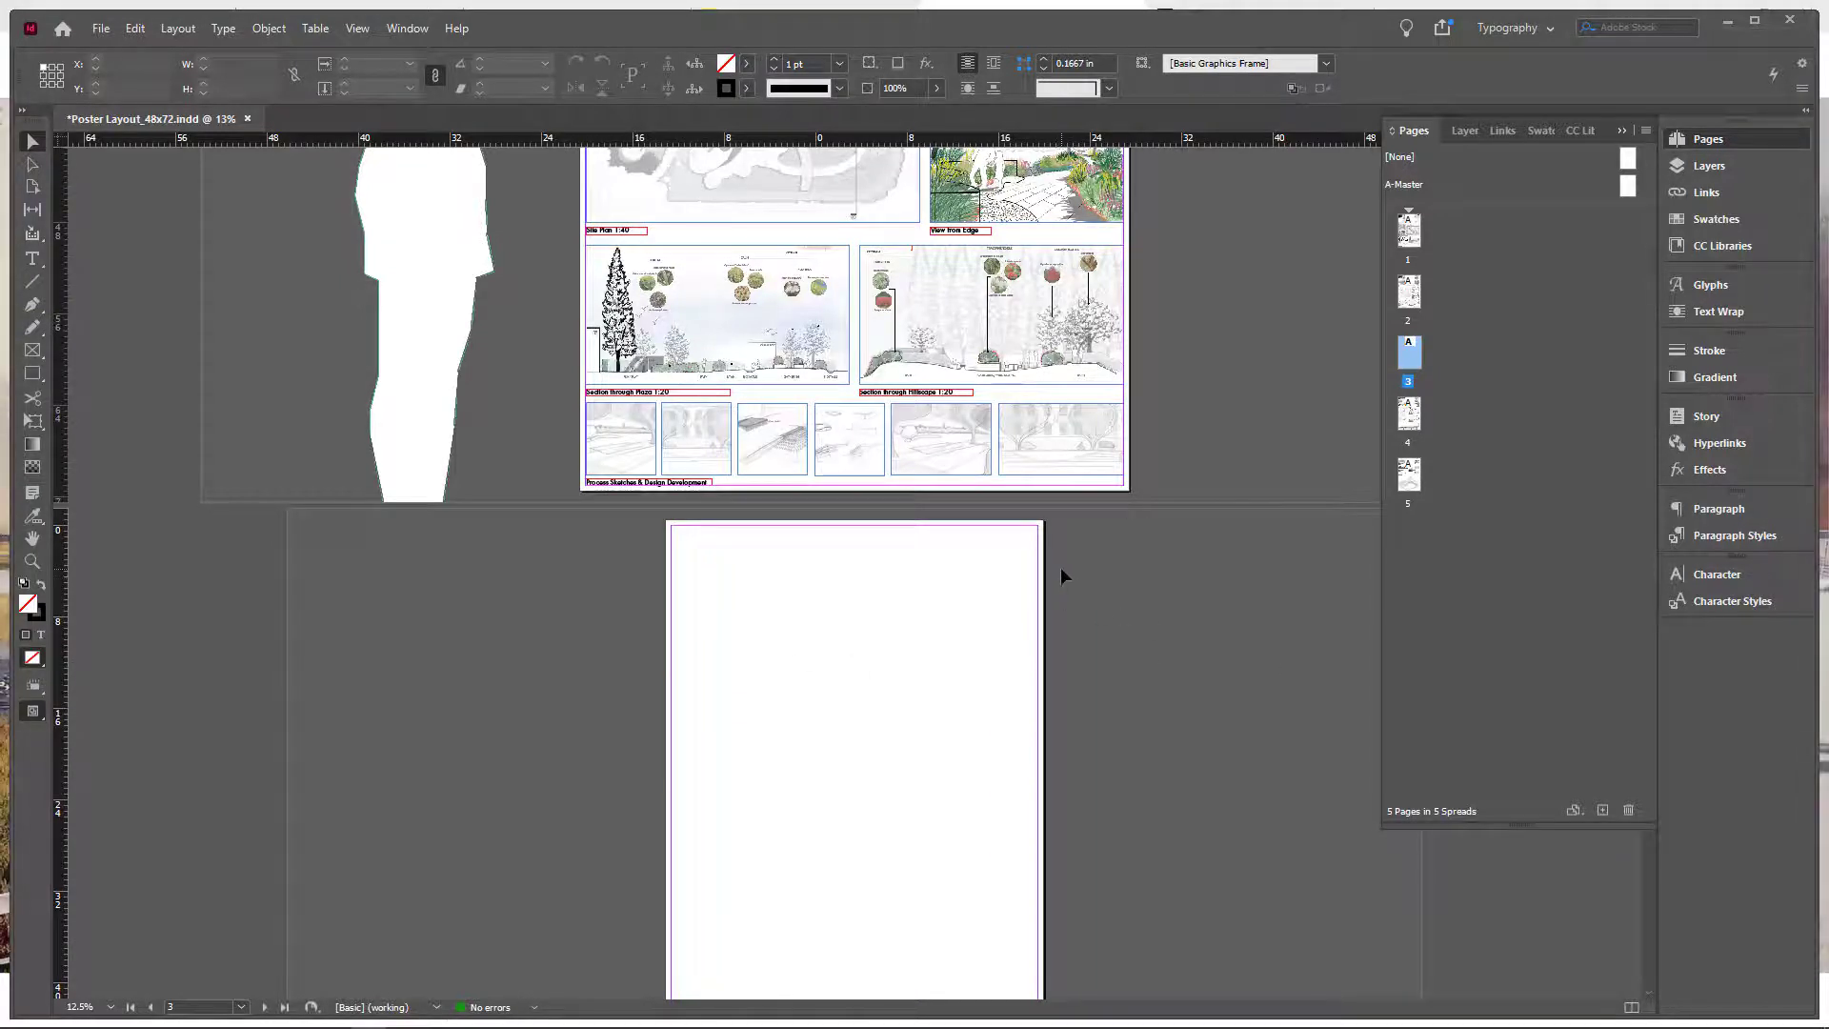
- Save a custom 48 × 36 in page size named 'Presentation Half Size' and apply it to page 3
{"action": "left_click", "coordinate": [1573, 812]}
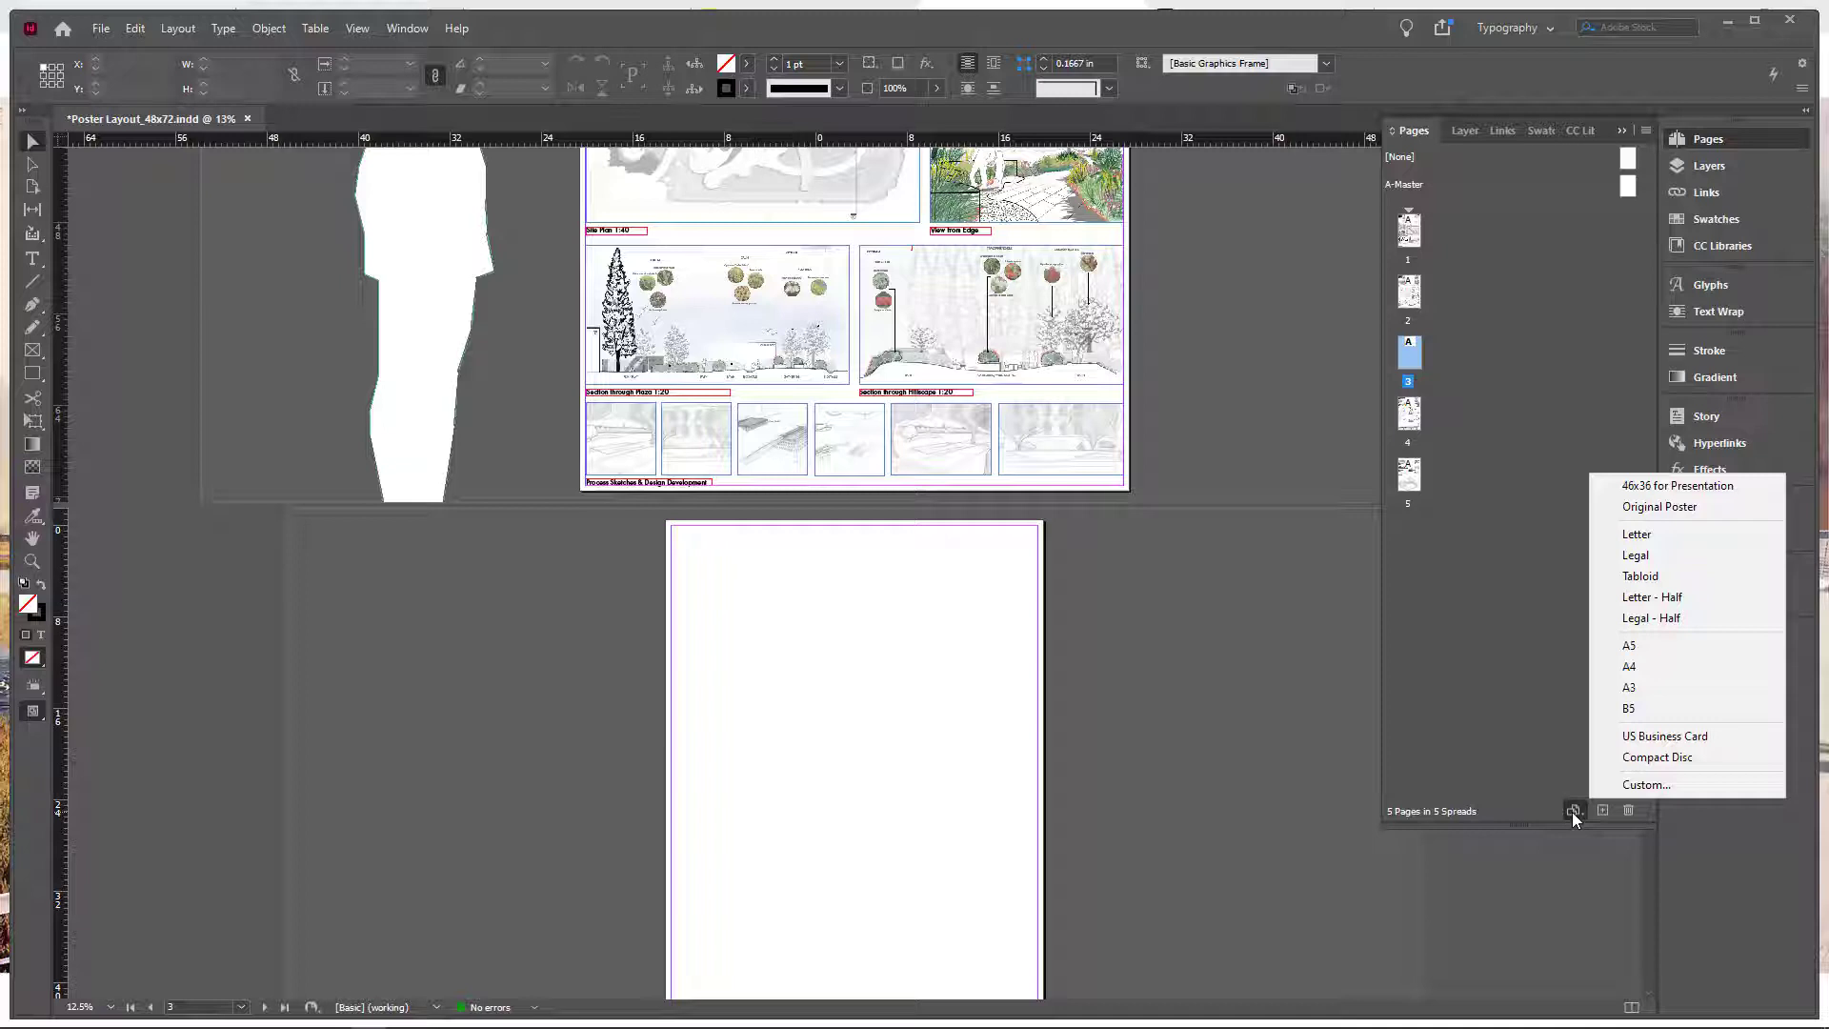
{"action": "left_click", "coordinate": [1617, 787]}
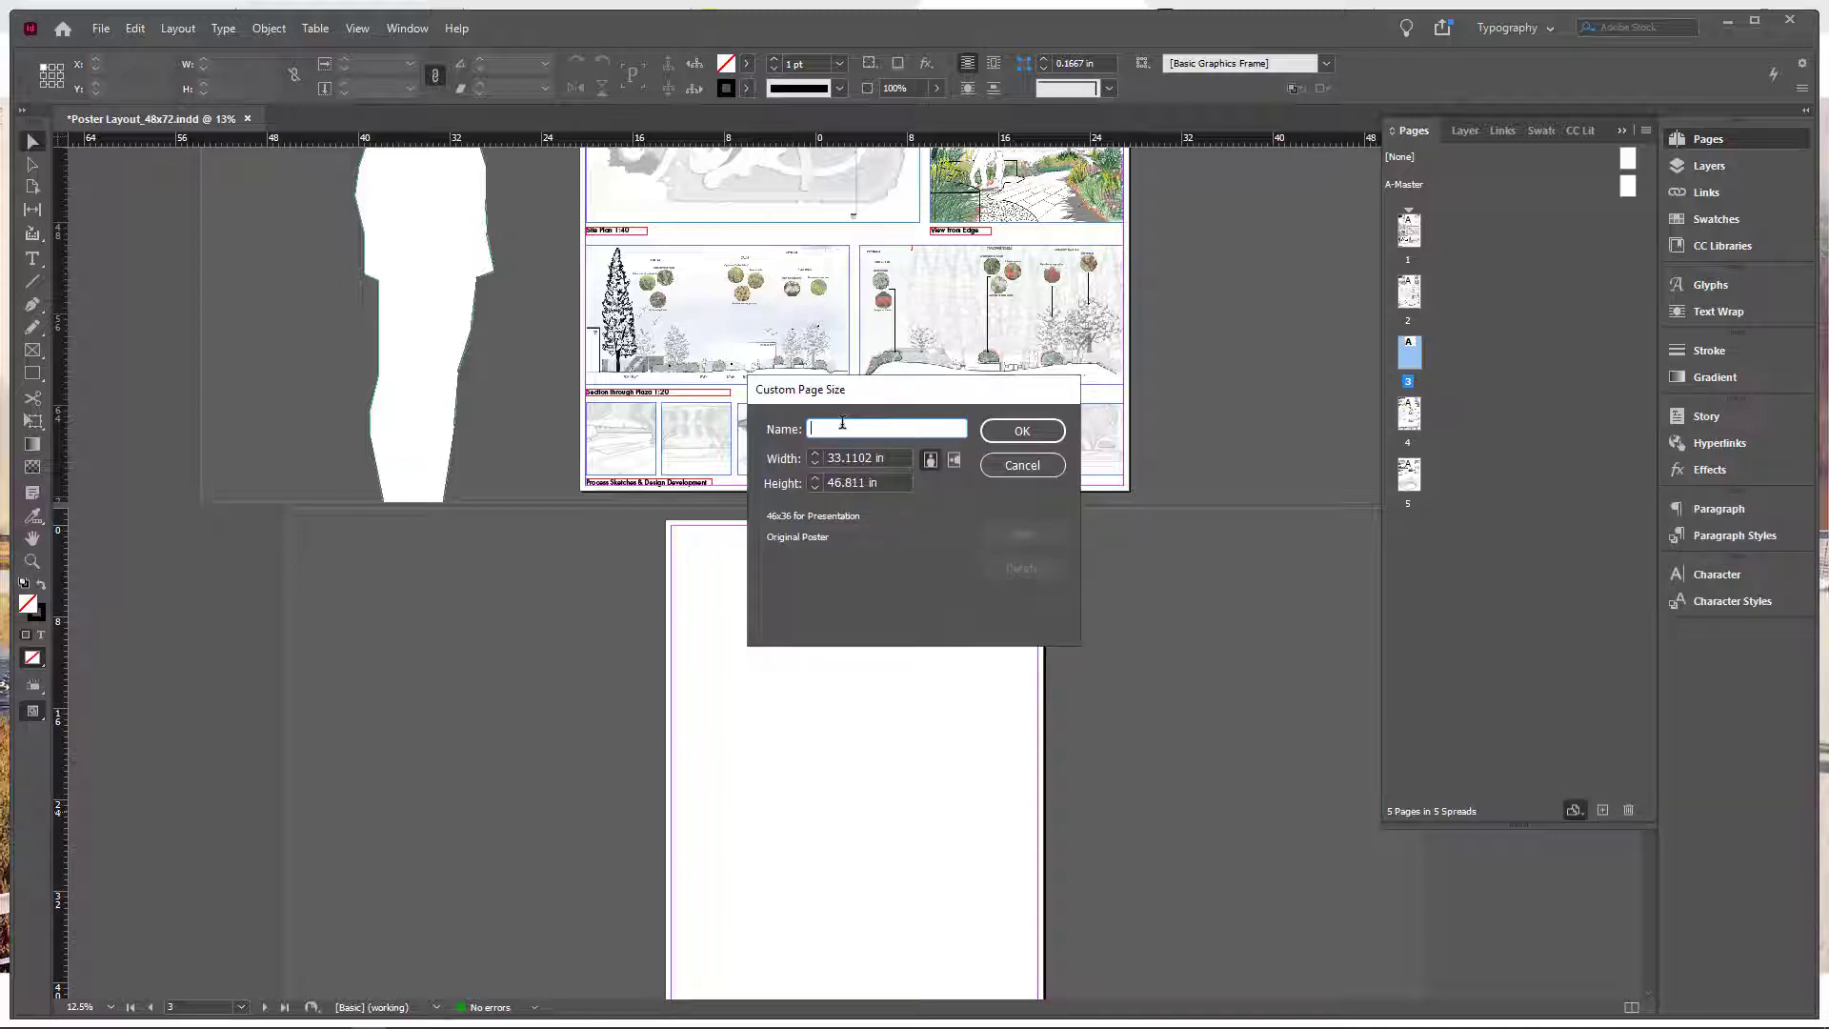
{"action": "type", "text": "Ha"}
{"action": "key", "text": "BackSpace"}
{"action": "type", "text": "Fesent"}
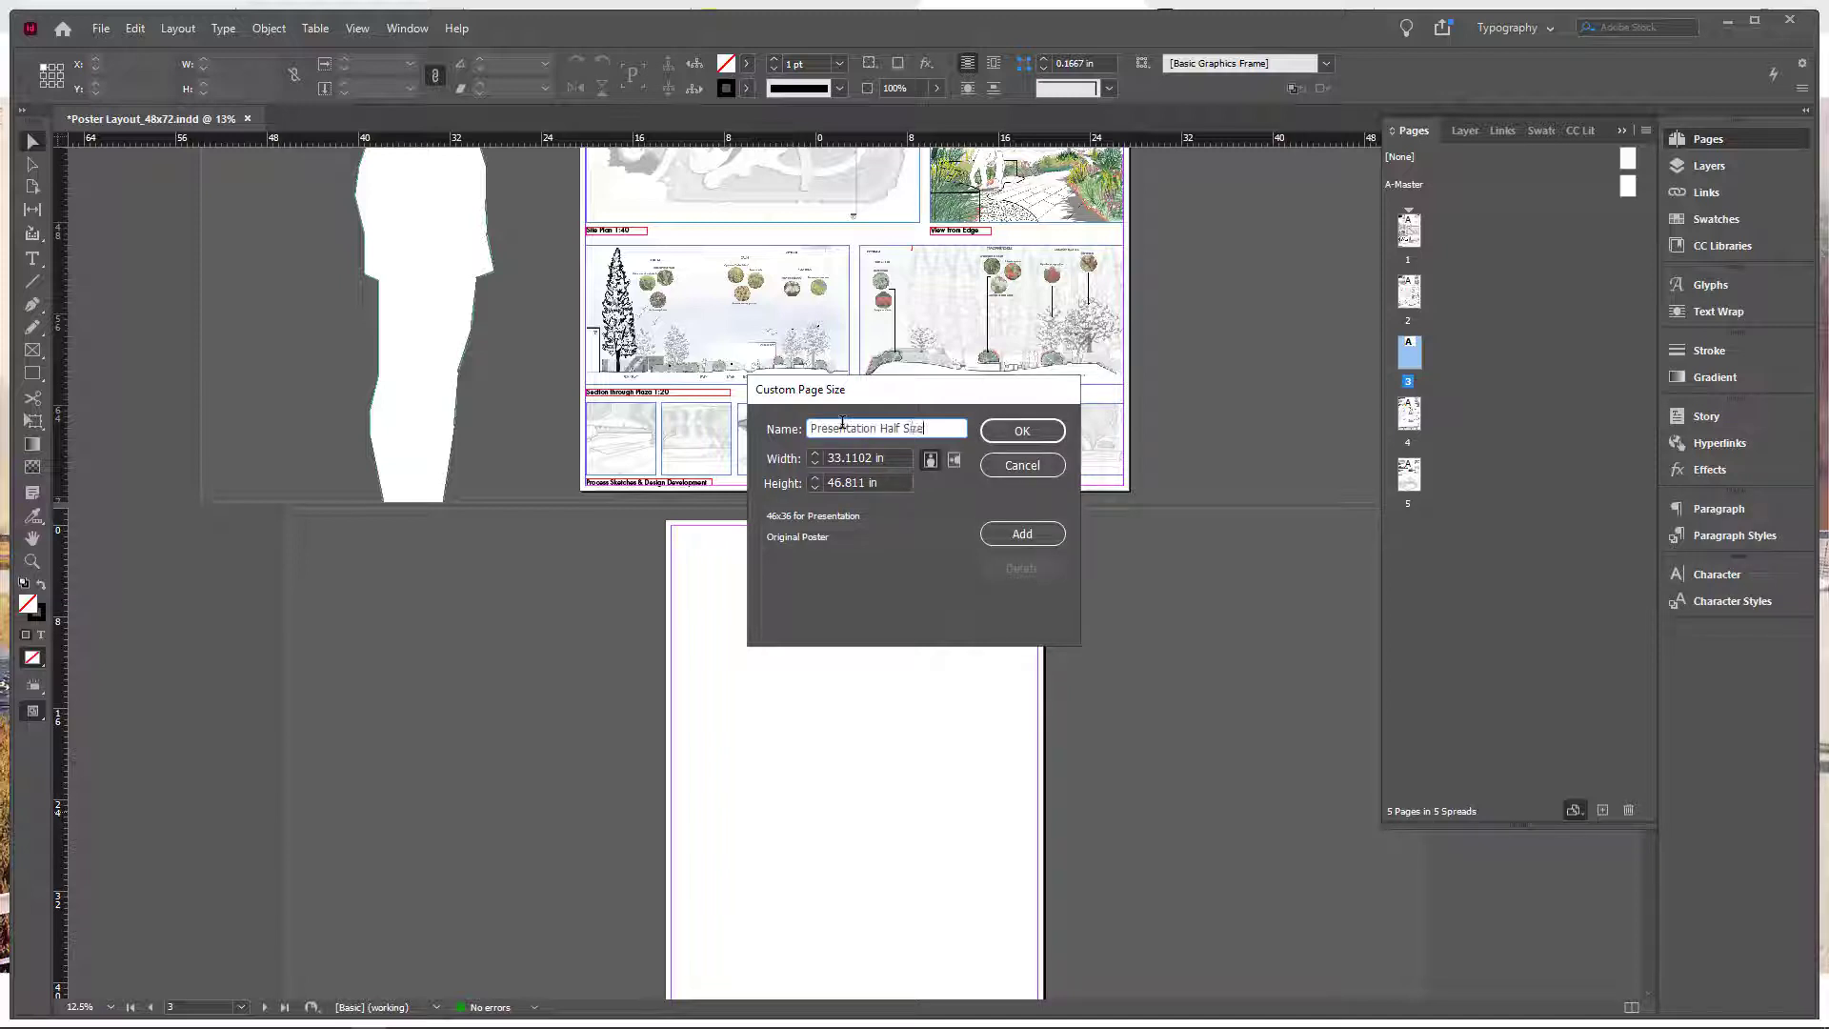
{"action": "type", "text": "ation Half Size"}
{"action": "key", "text": "Tab"}
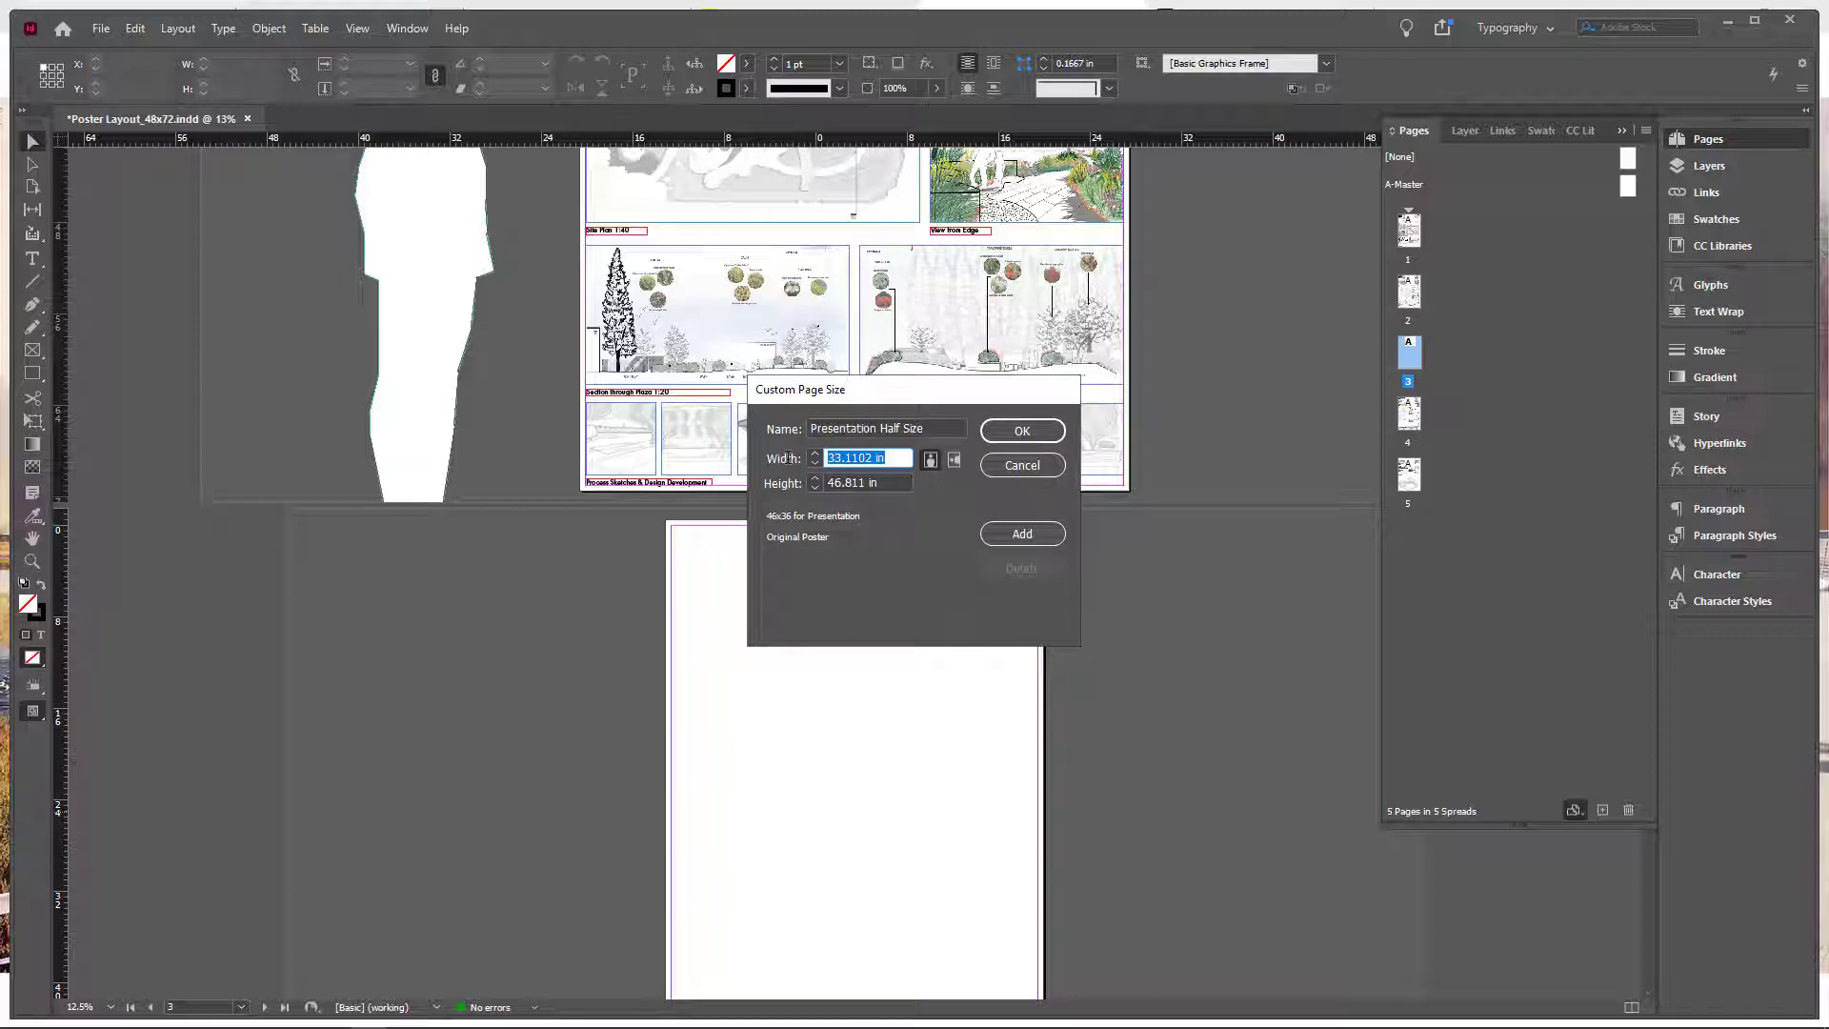
{"action": "type", "text": "48"}
{"action": "key", "text": "Tab"}
{"action": "type", "text": "36"}
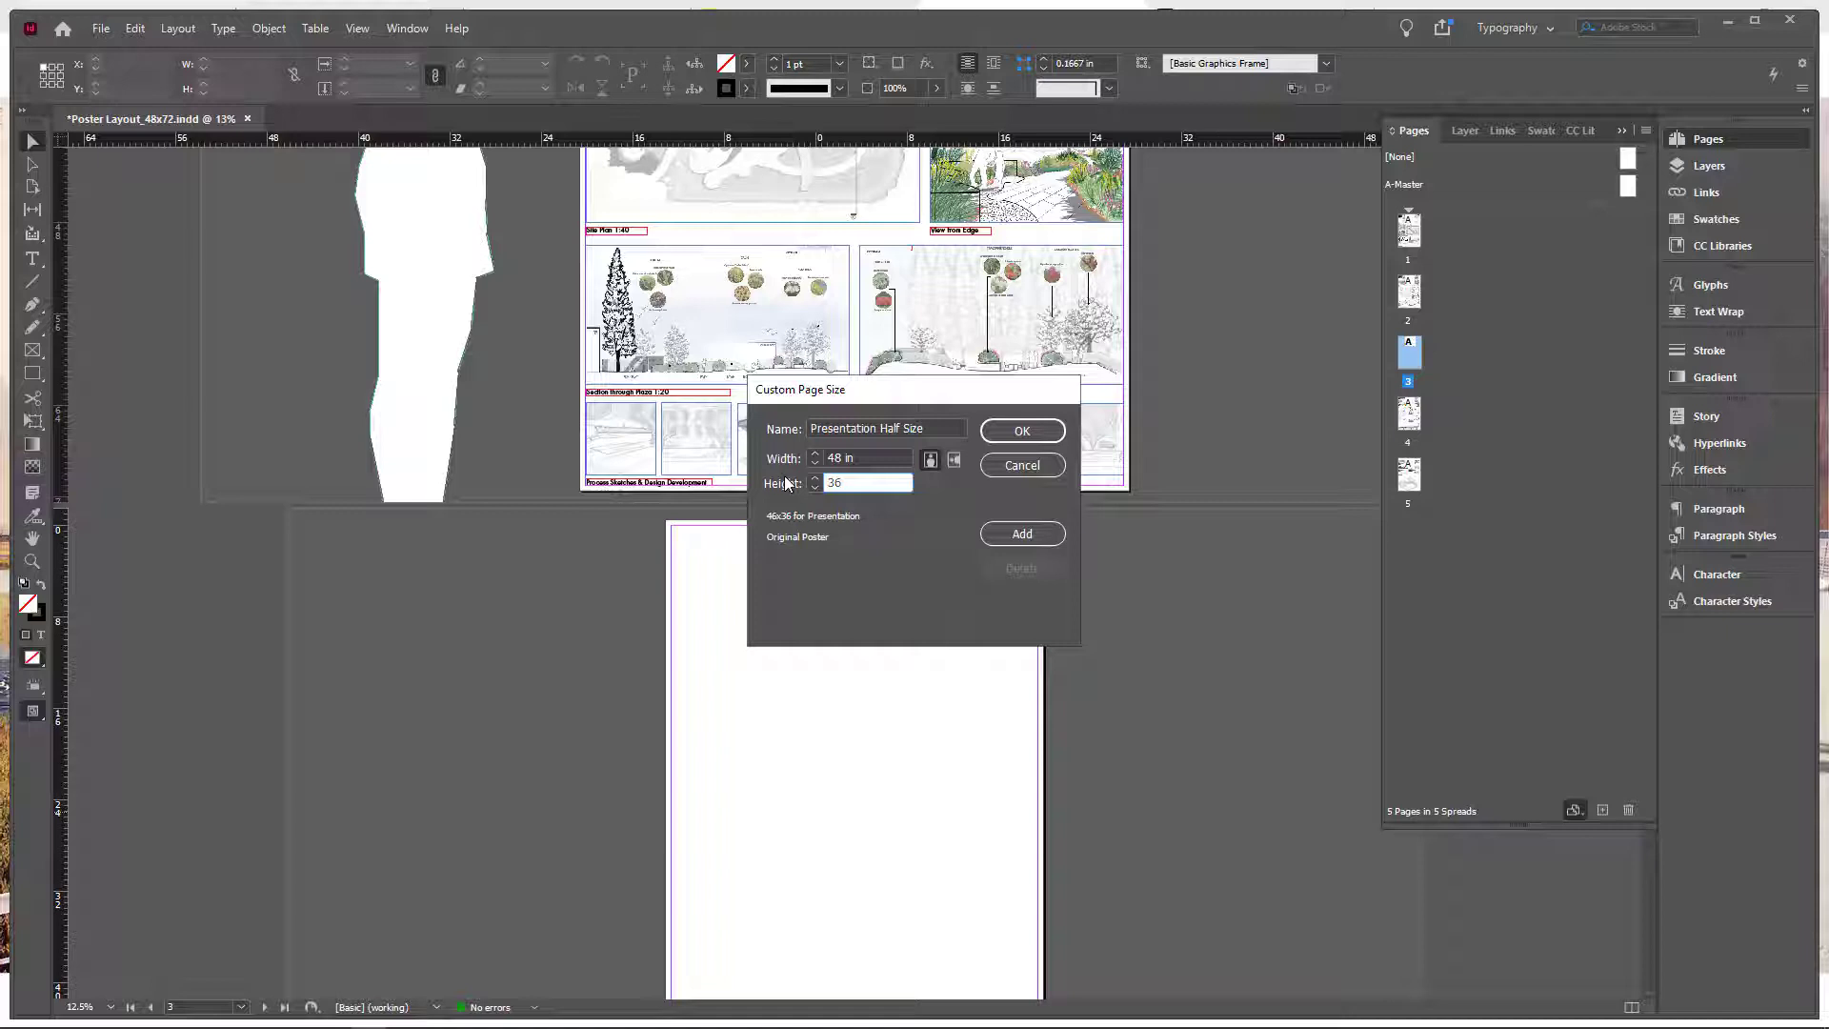
{"action": "left_click", "coordinate": [1020, 534]}
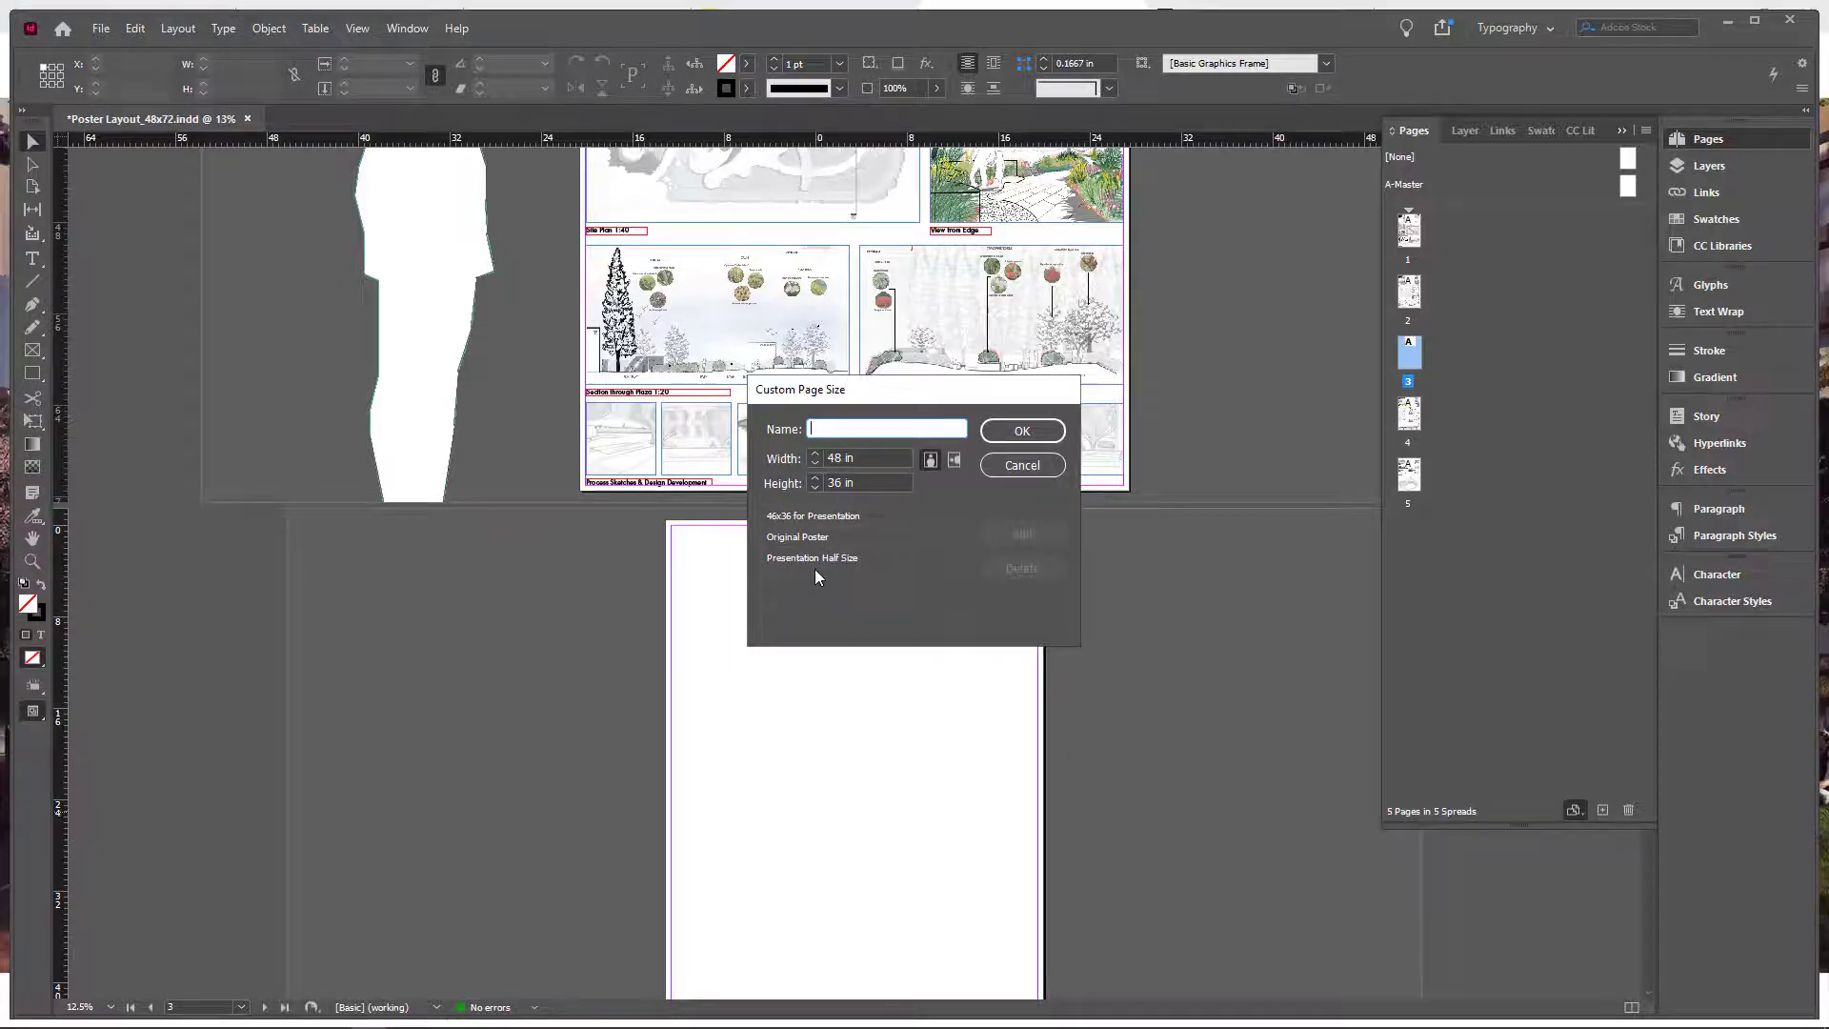
{"action": "left_click", "coordinate": [1021, 430]}
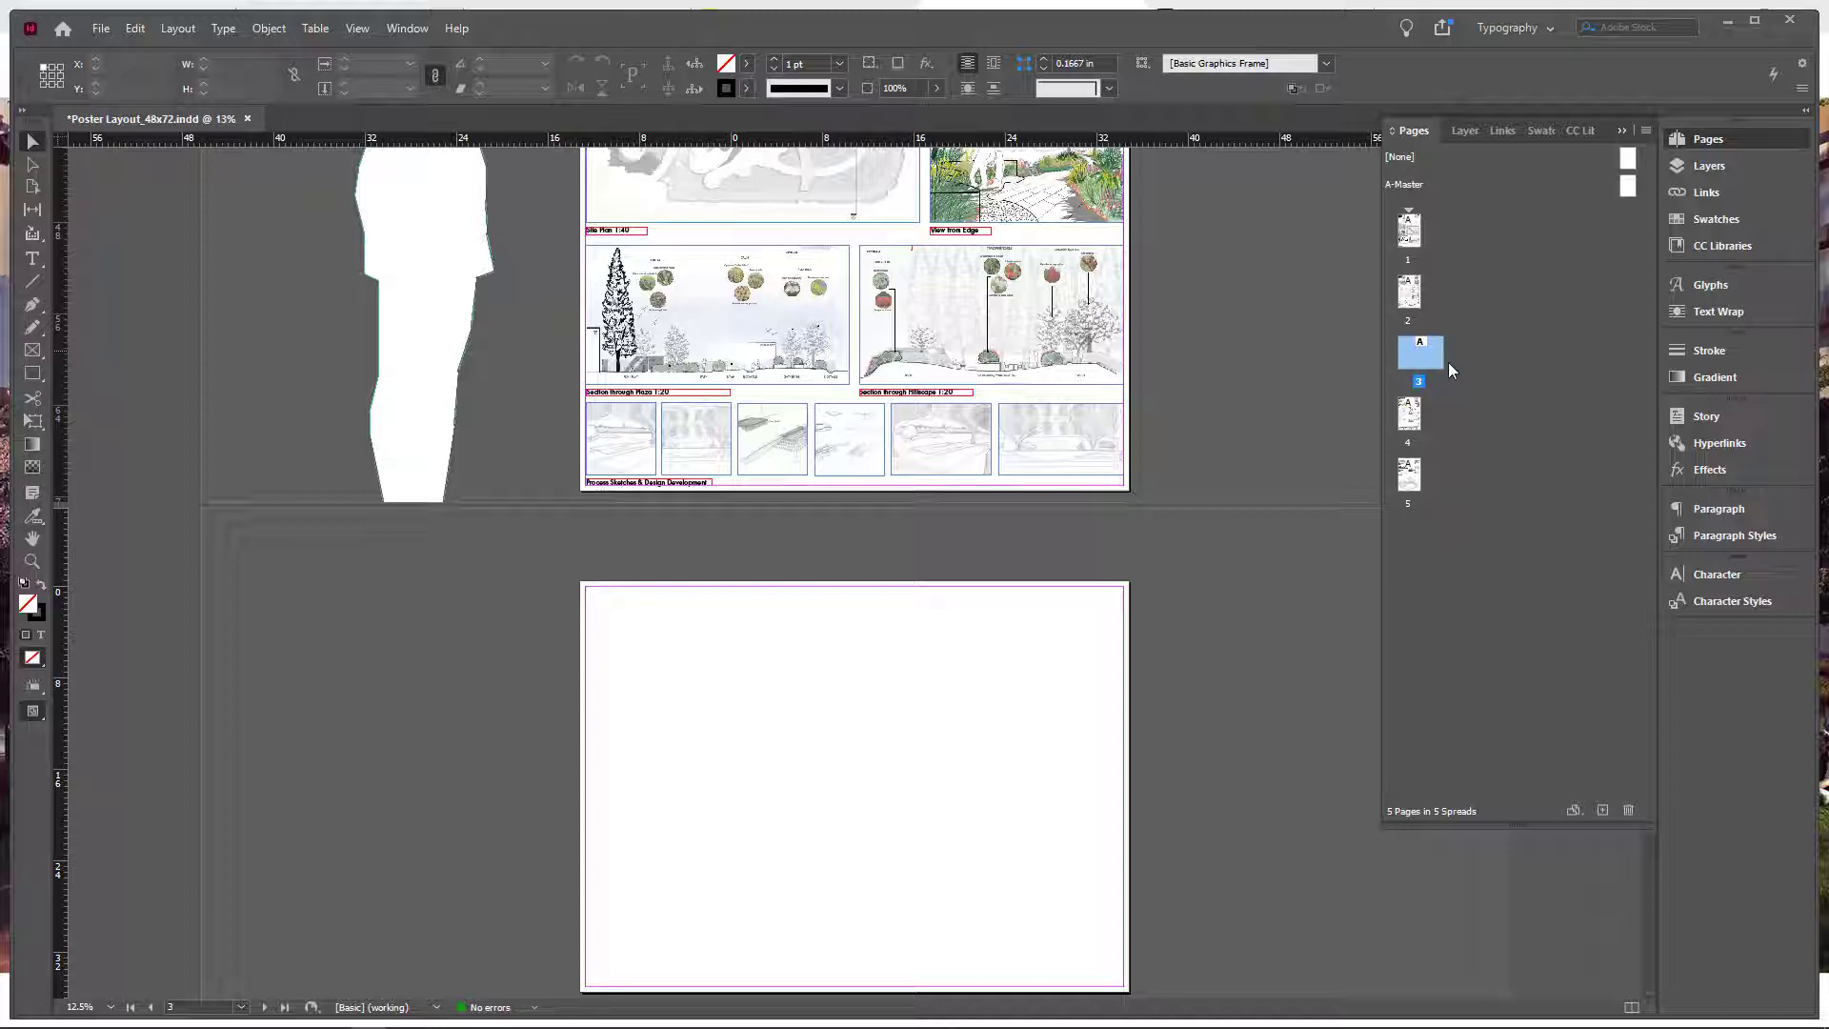
- Add page 4 and give it the Presentation Half Size preset
{"action": "scroll", "coordinate": [1075, 469], "scroll_direction": "down", "scroll_amount": 3}
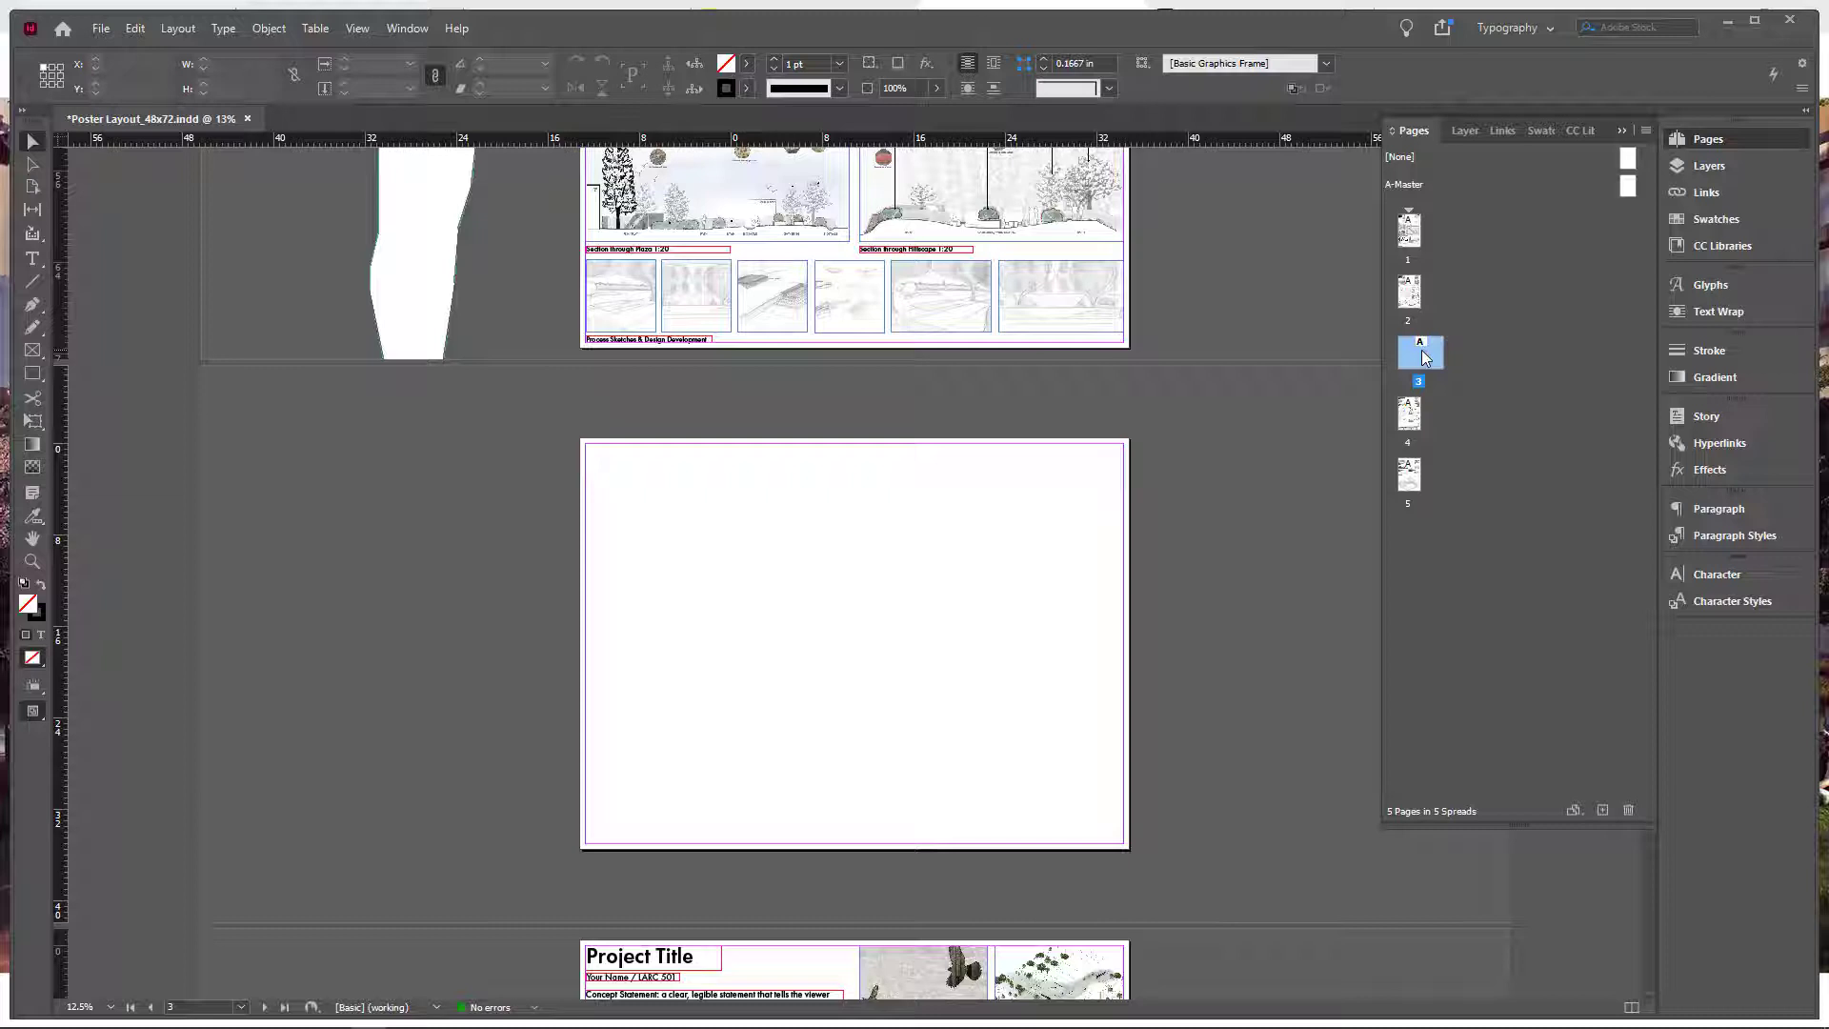
{"action": "left_click", "coordinate": [1602, 811]}
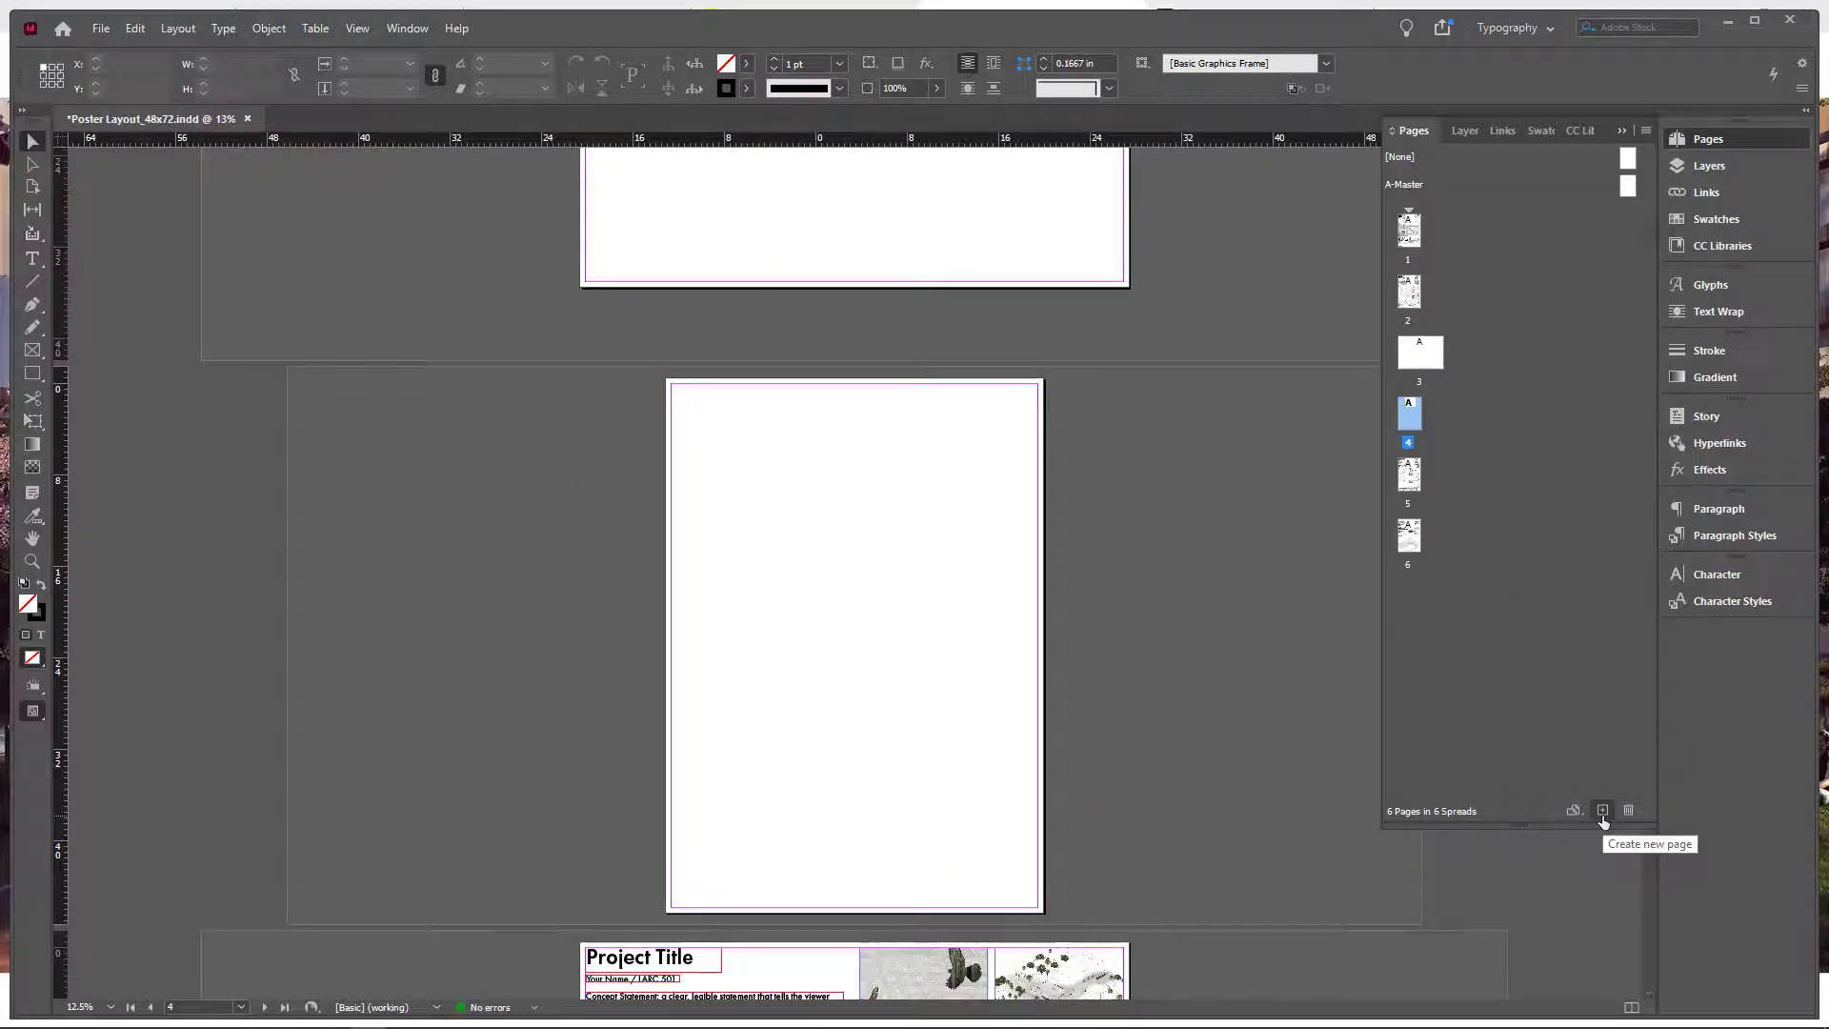
{"action": "left_click", "coordinate": [1574, 811]}
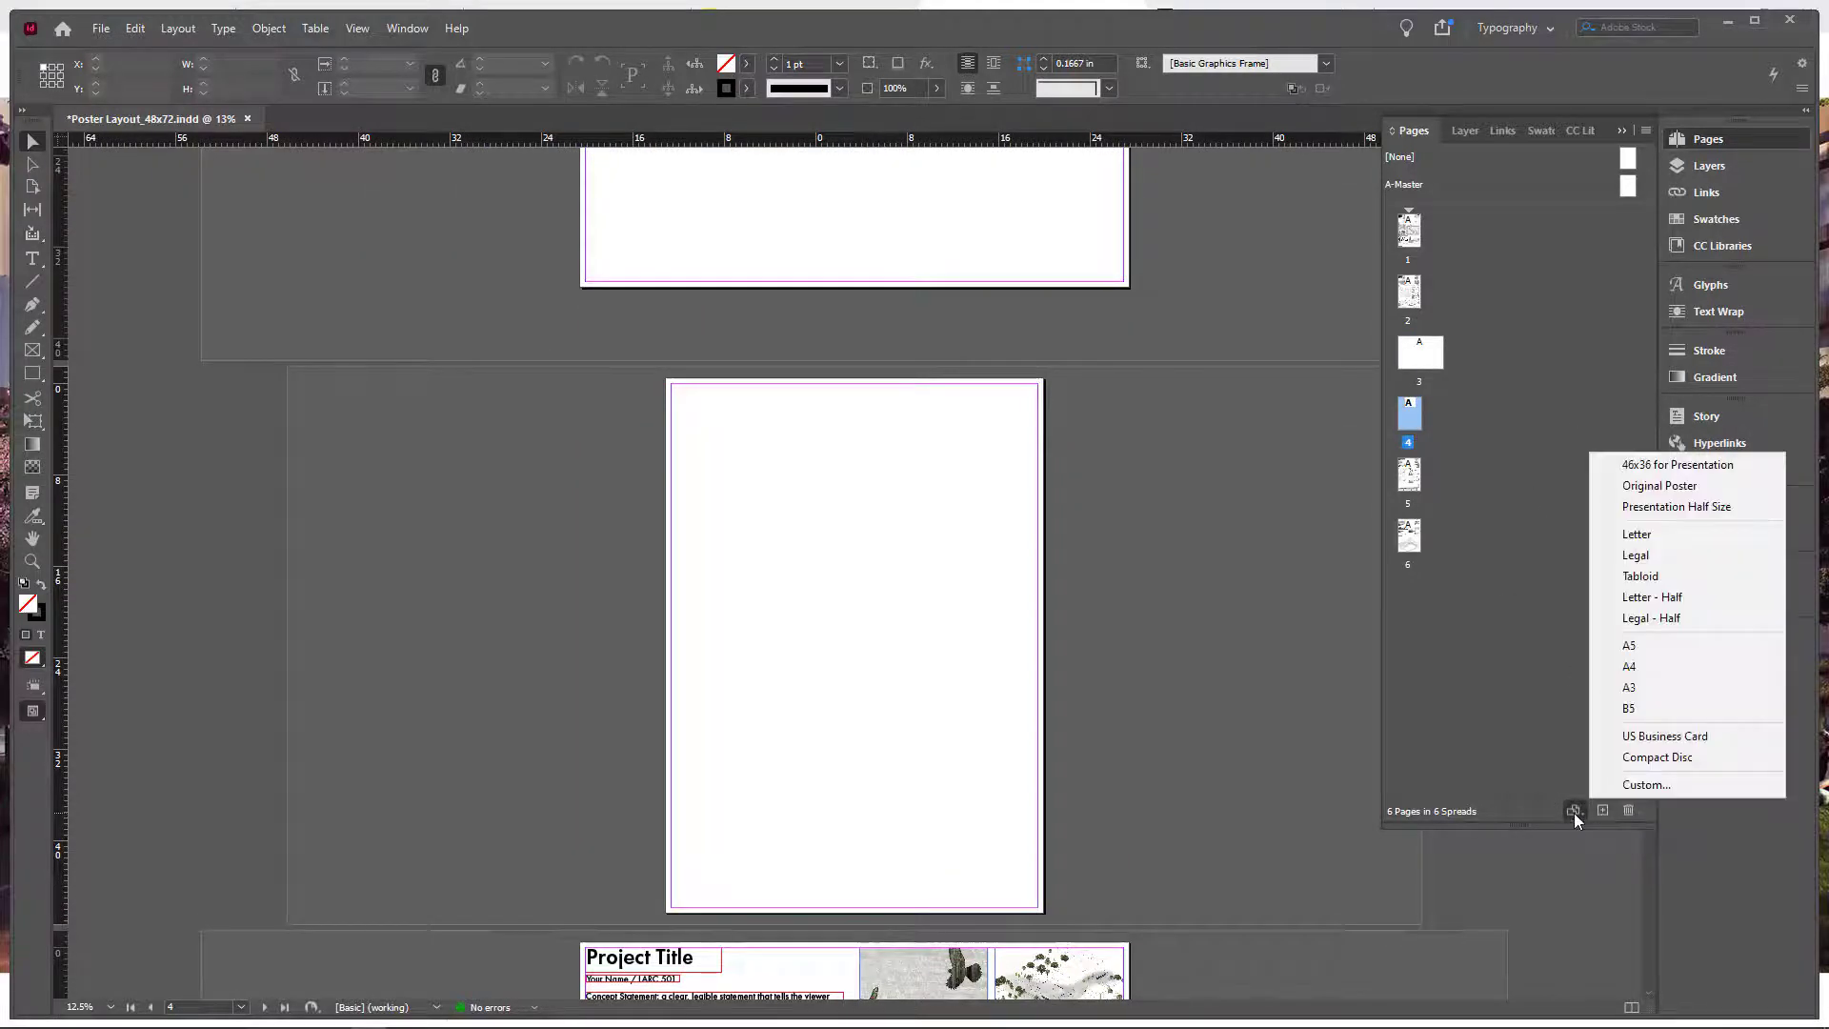
{"action": "left_click", "coordinate": [1638, 508]}
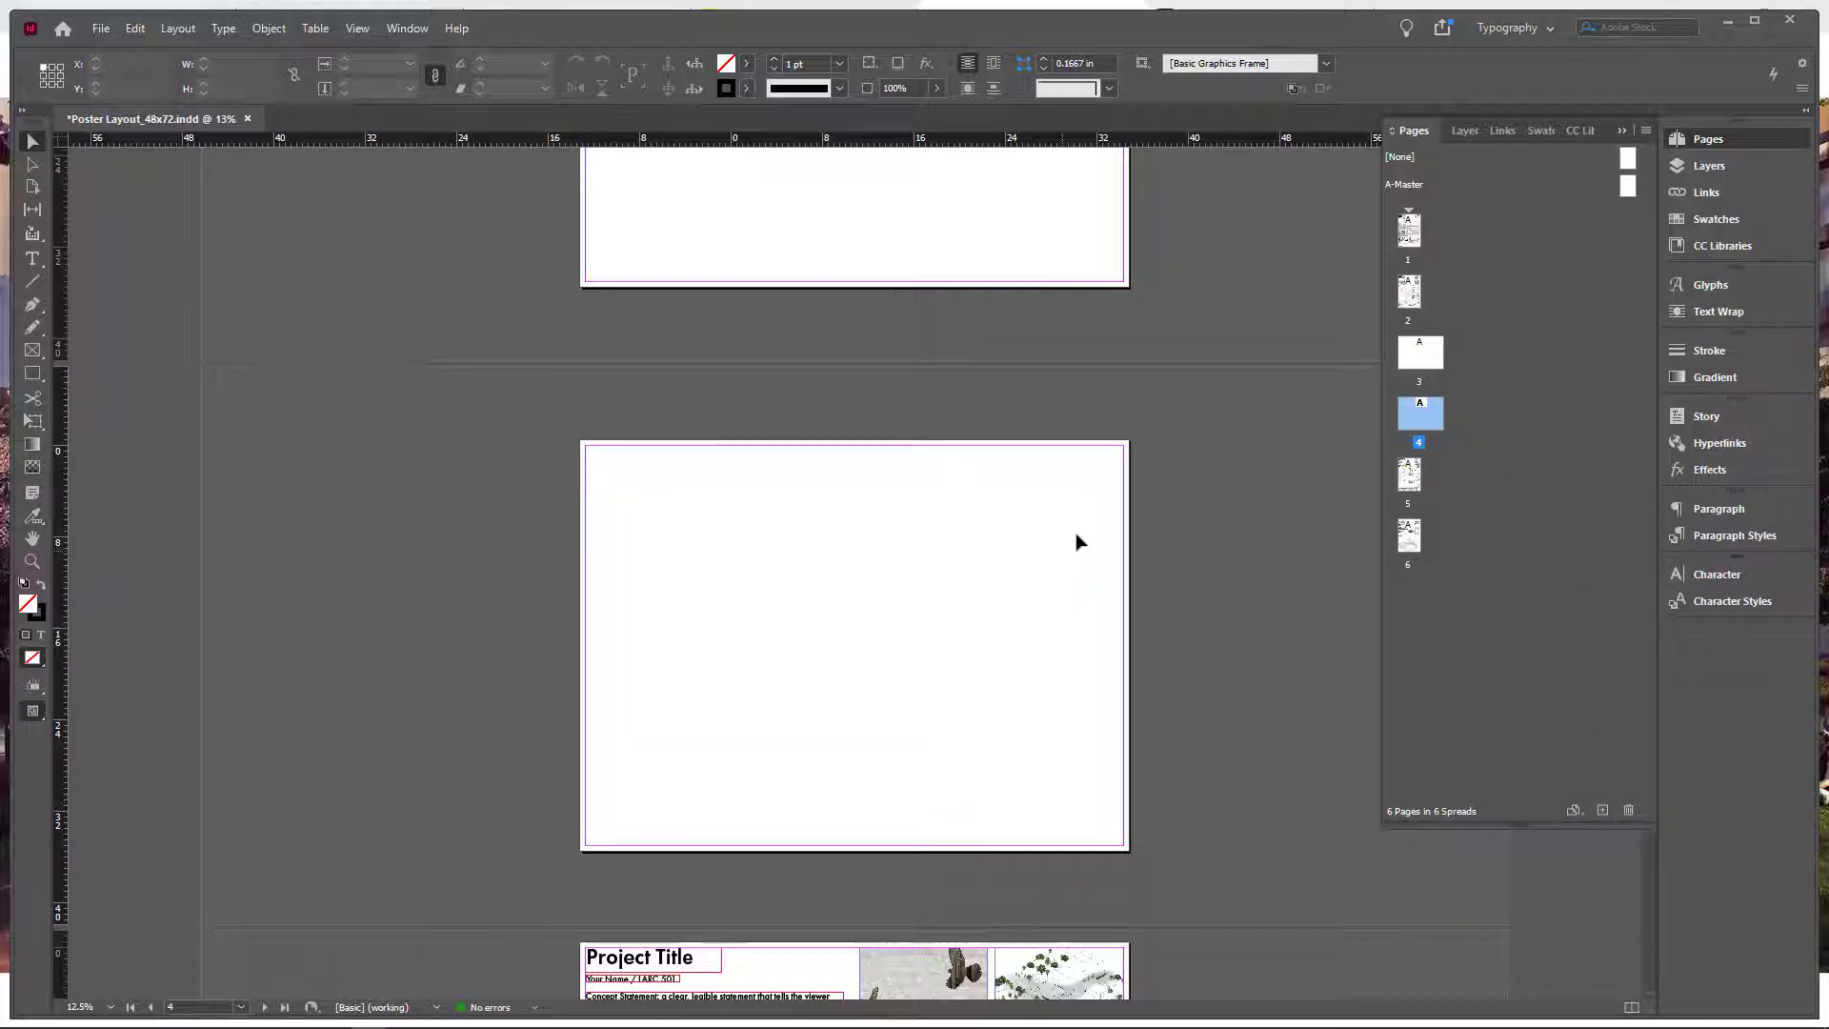
{"action": "scroll", "coordinate": [1095, 539], "scroll_direction": "up", "scroll_amount": 5}
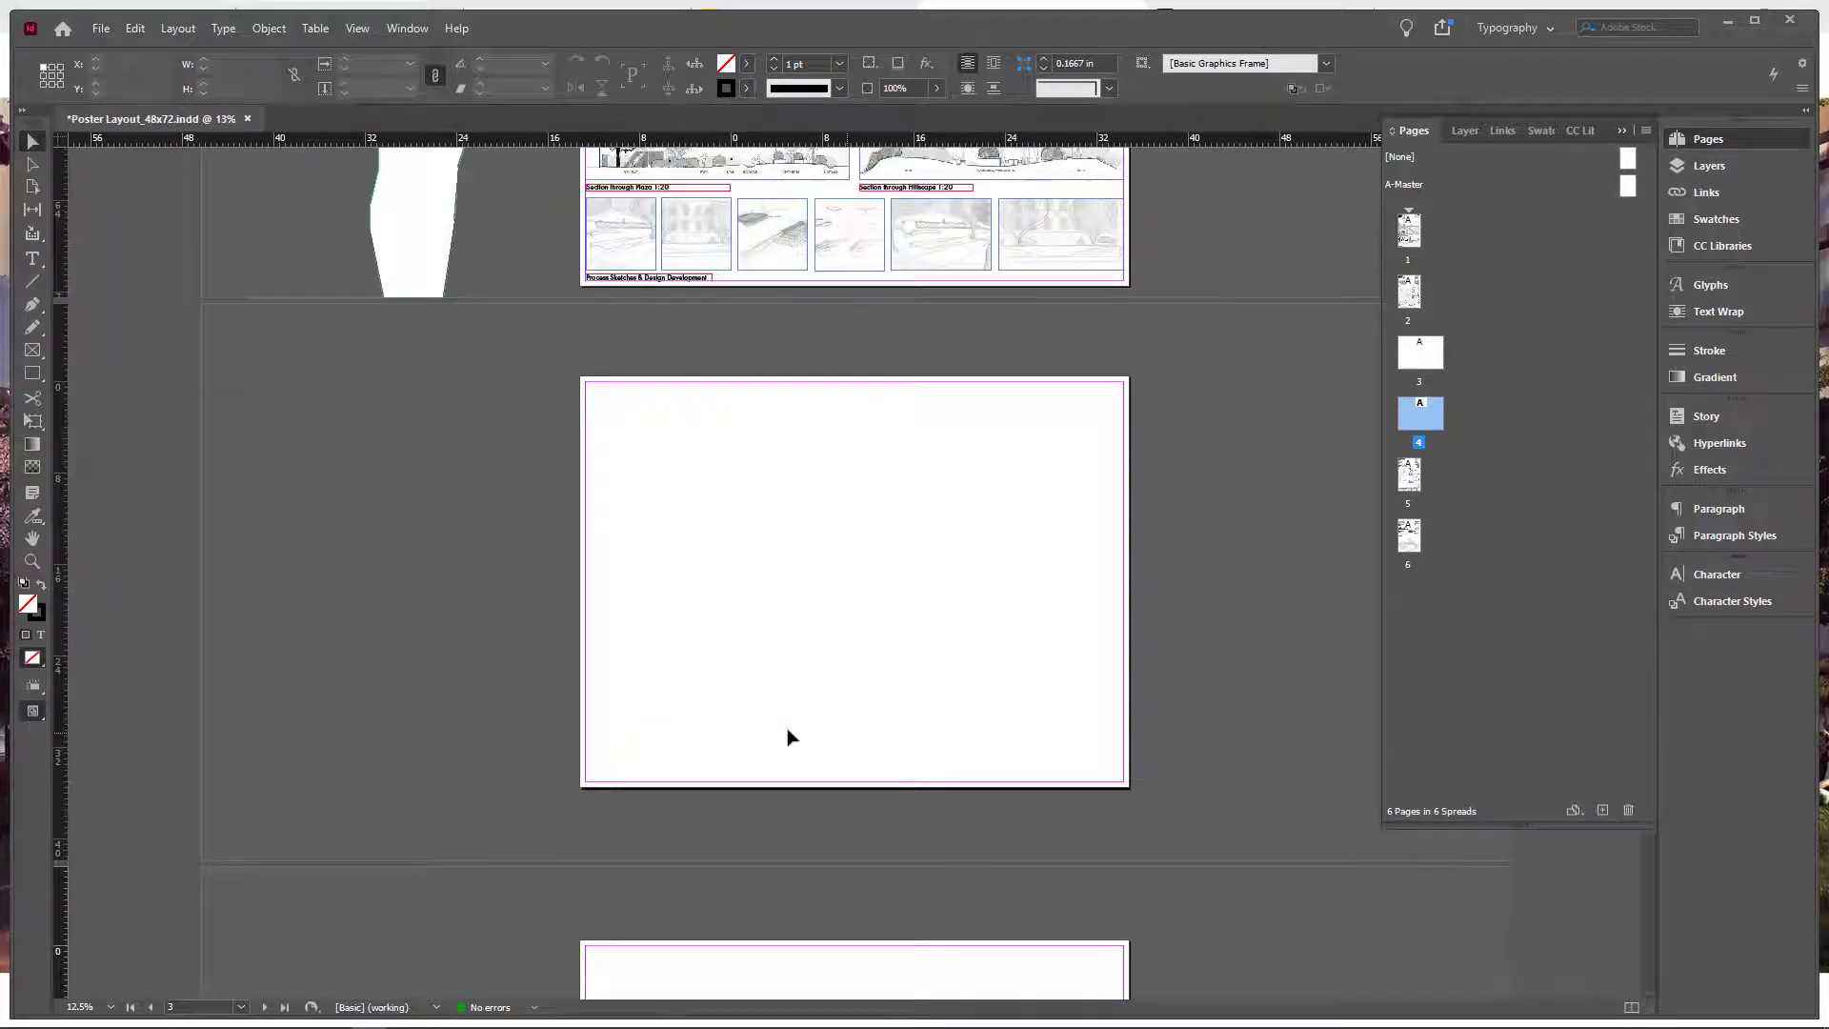
{"action": "scroll", "coordinate": [1139, 667], "scroll_direction": "up", "scroll_amount": 10}
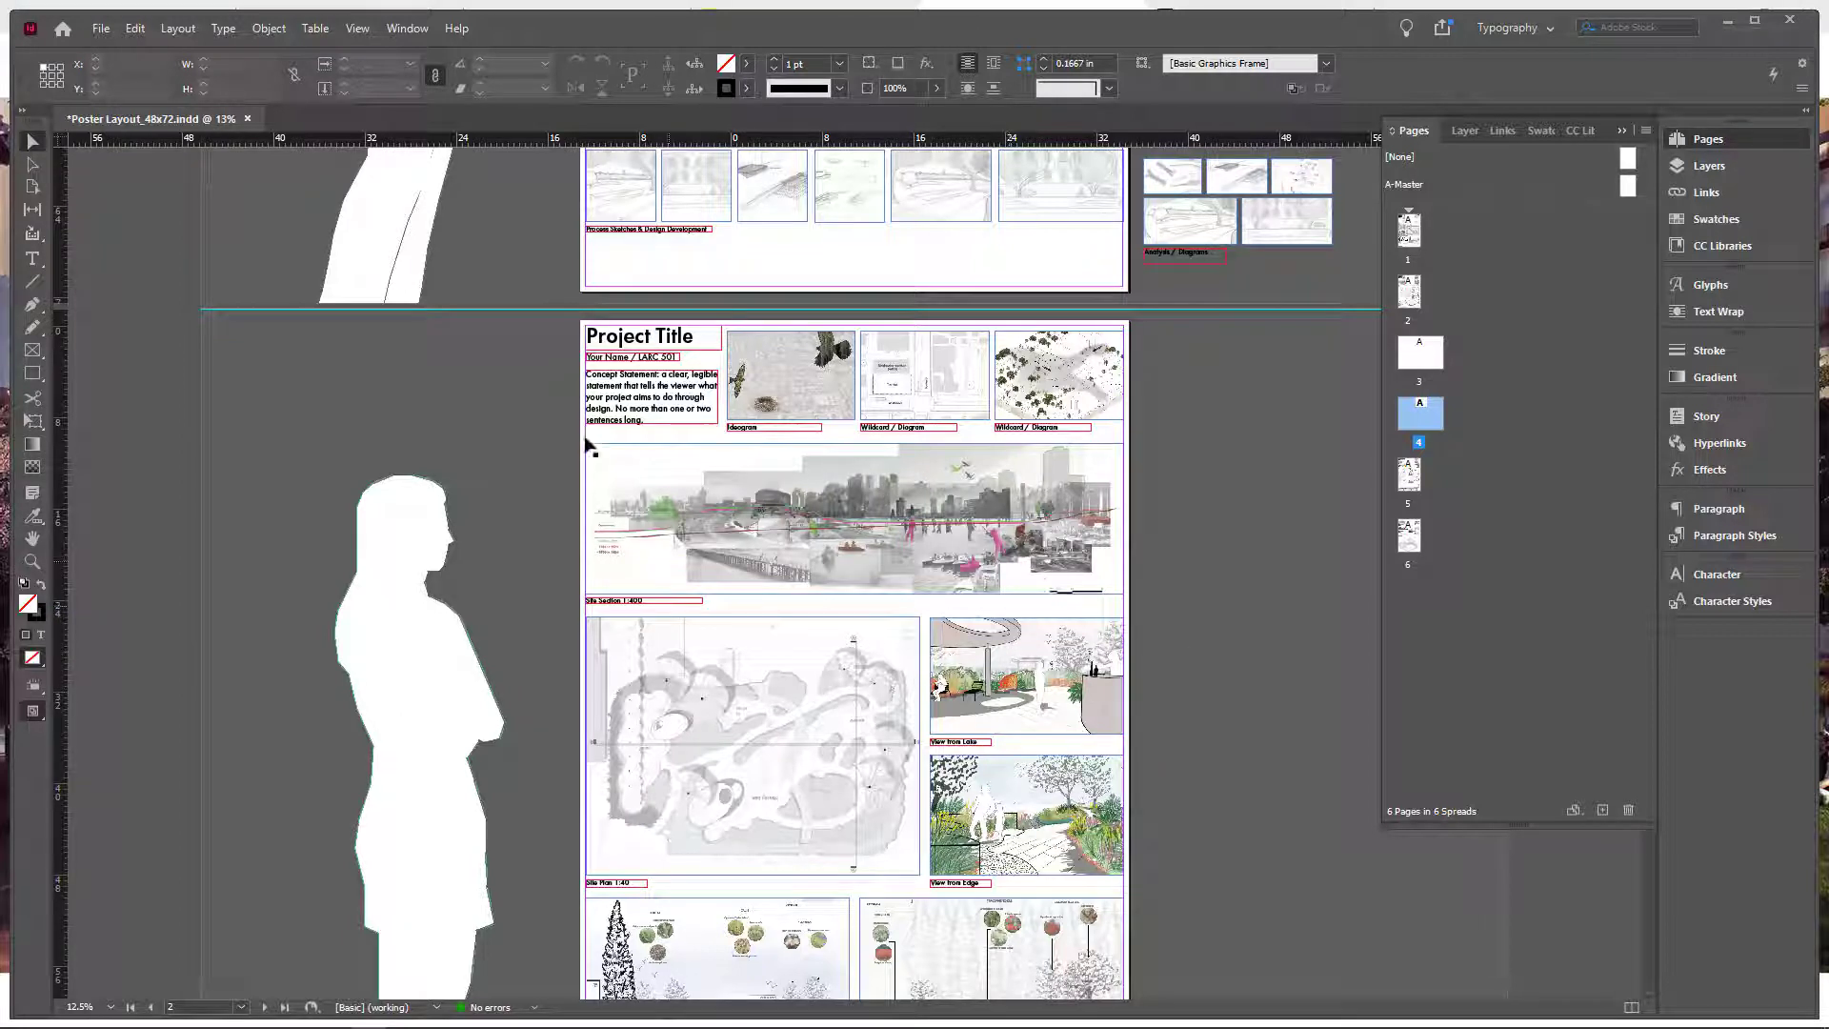
- Select every Project Title frame on page 2 and paste them in place on page 3
{"action": "left_click_drag", "start_coordinate": [557, 317], "coordinate": [1152, 741]}
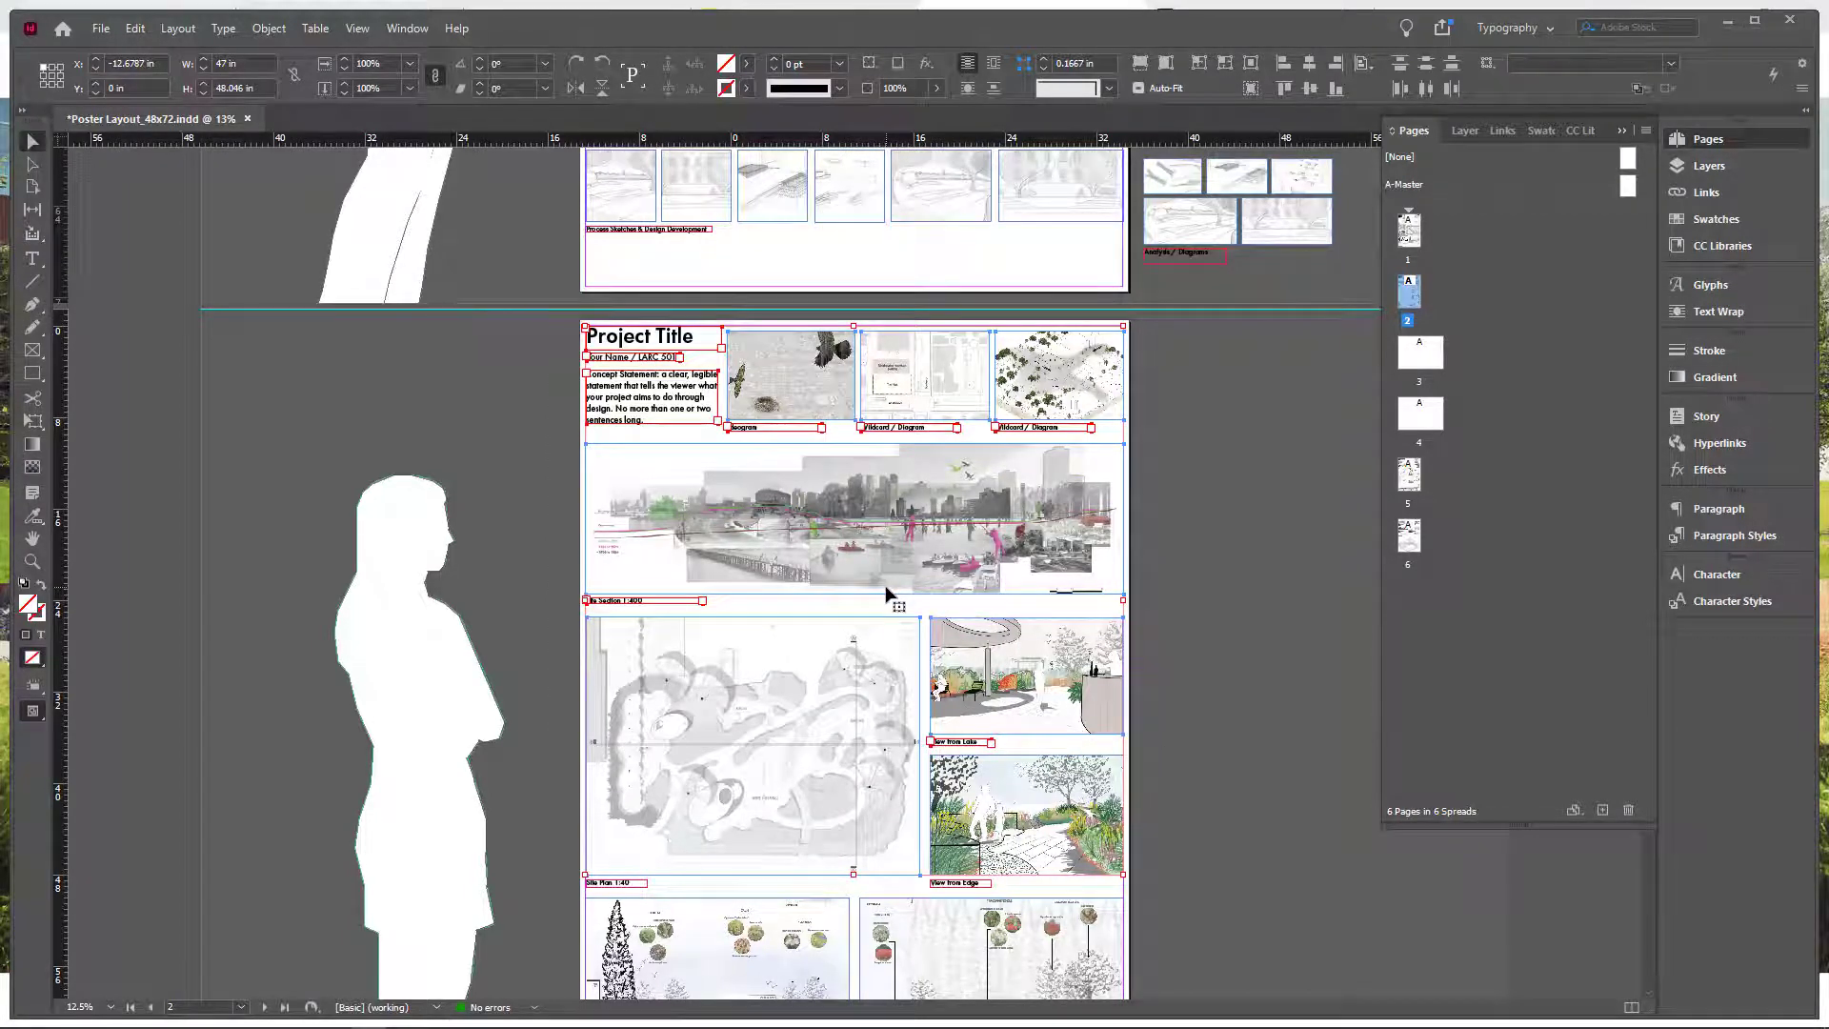
{"action": "scroll", "coordinate": [886, 594], "scroll_direction": "down", "scroll_amount": 5}
{"action": "left_click", "coordinate": [813, 404]}
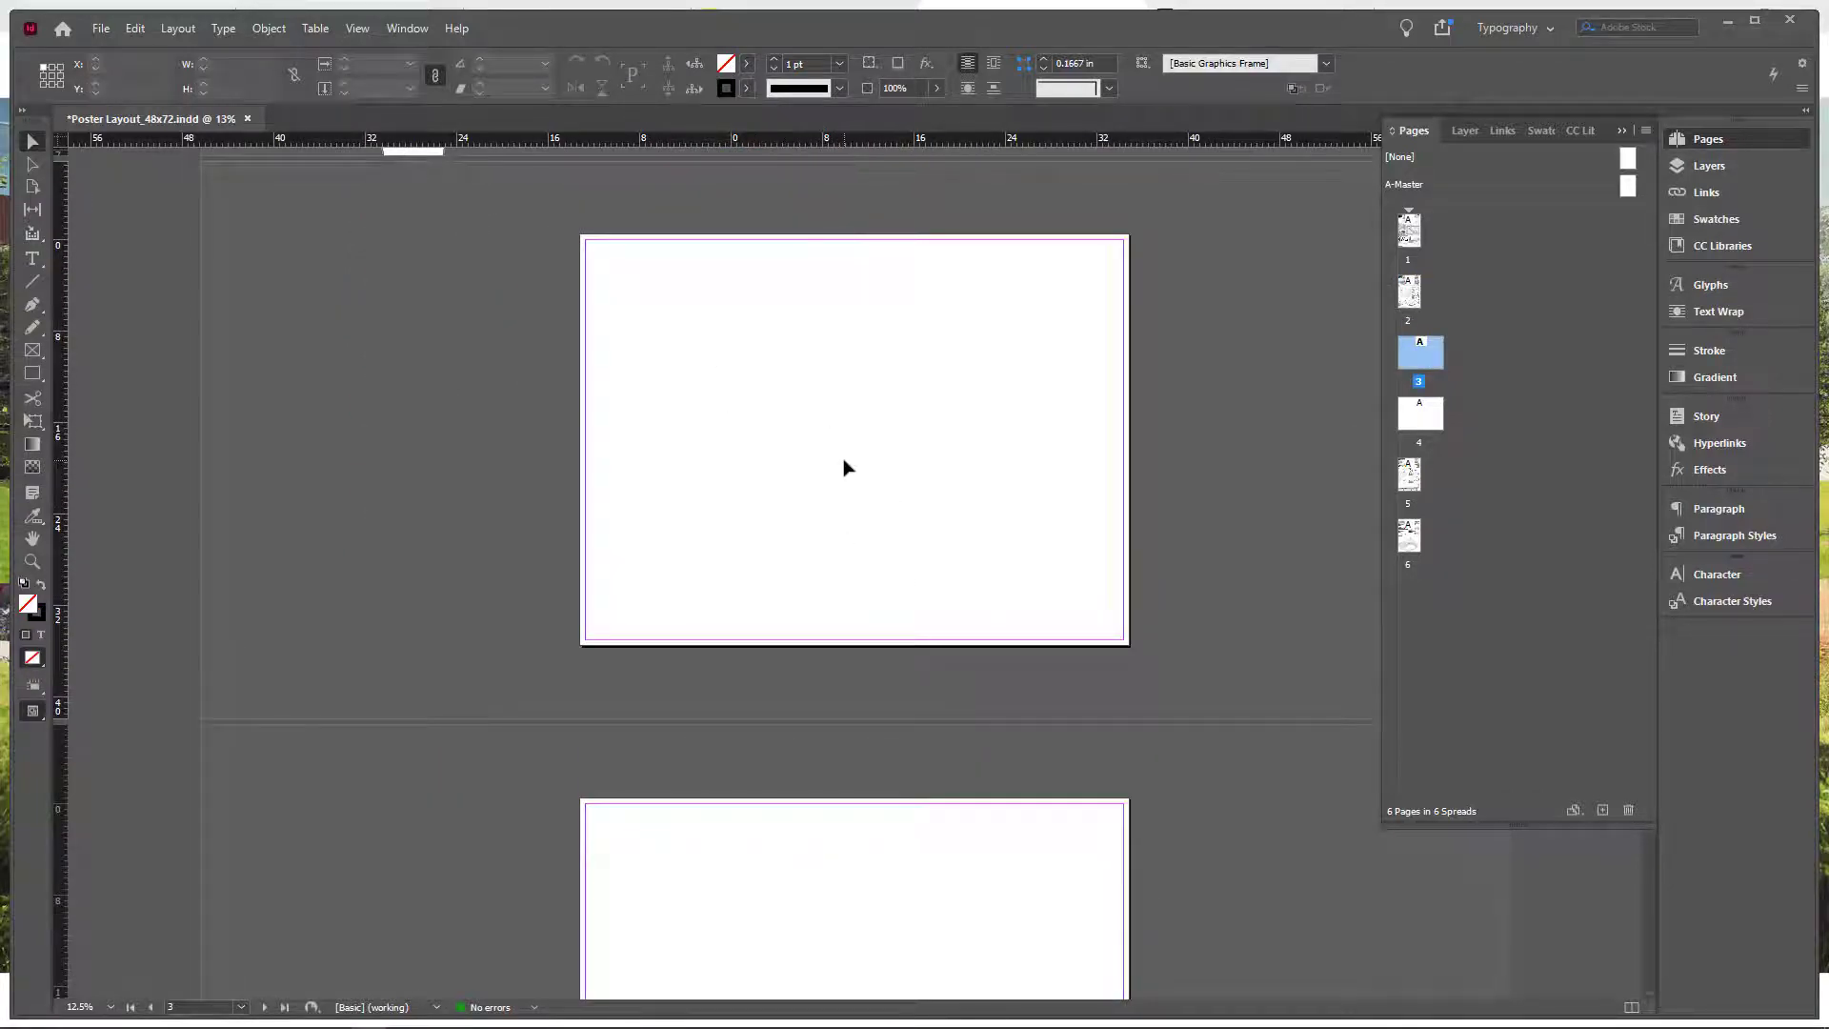
{"action": "key", "text": "ctrl+alt+shift+v"}
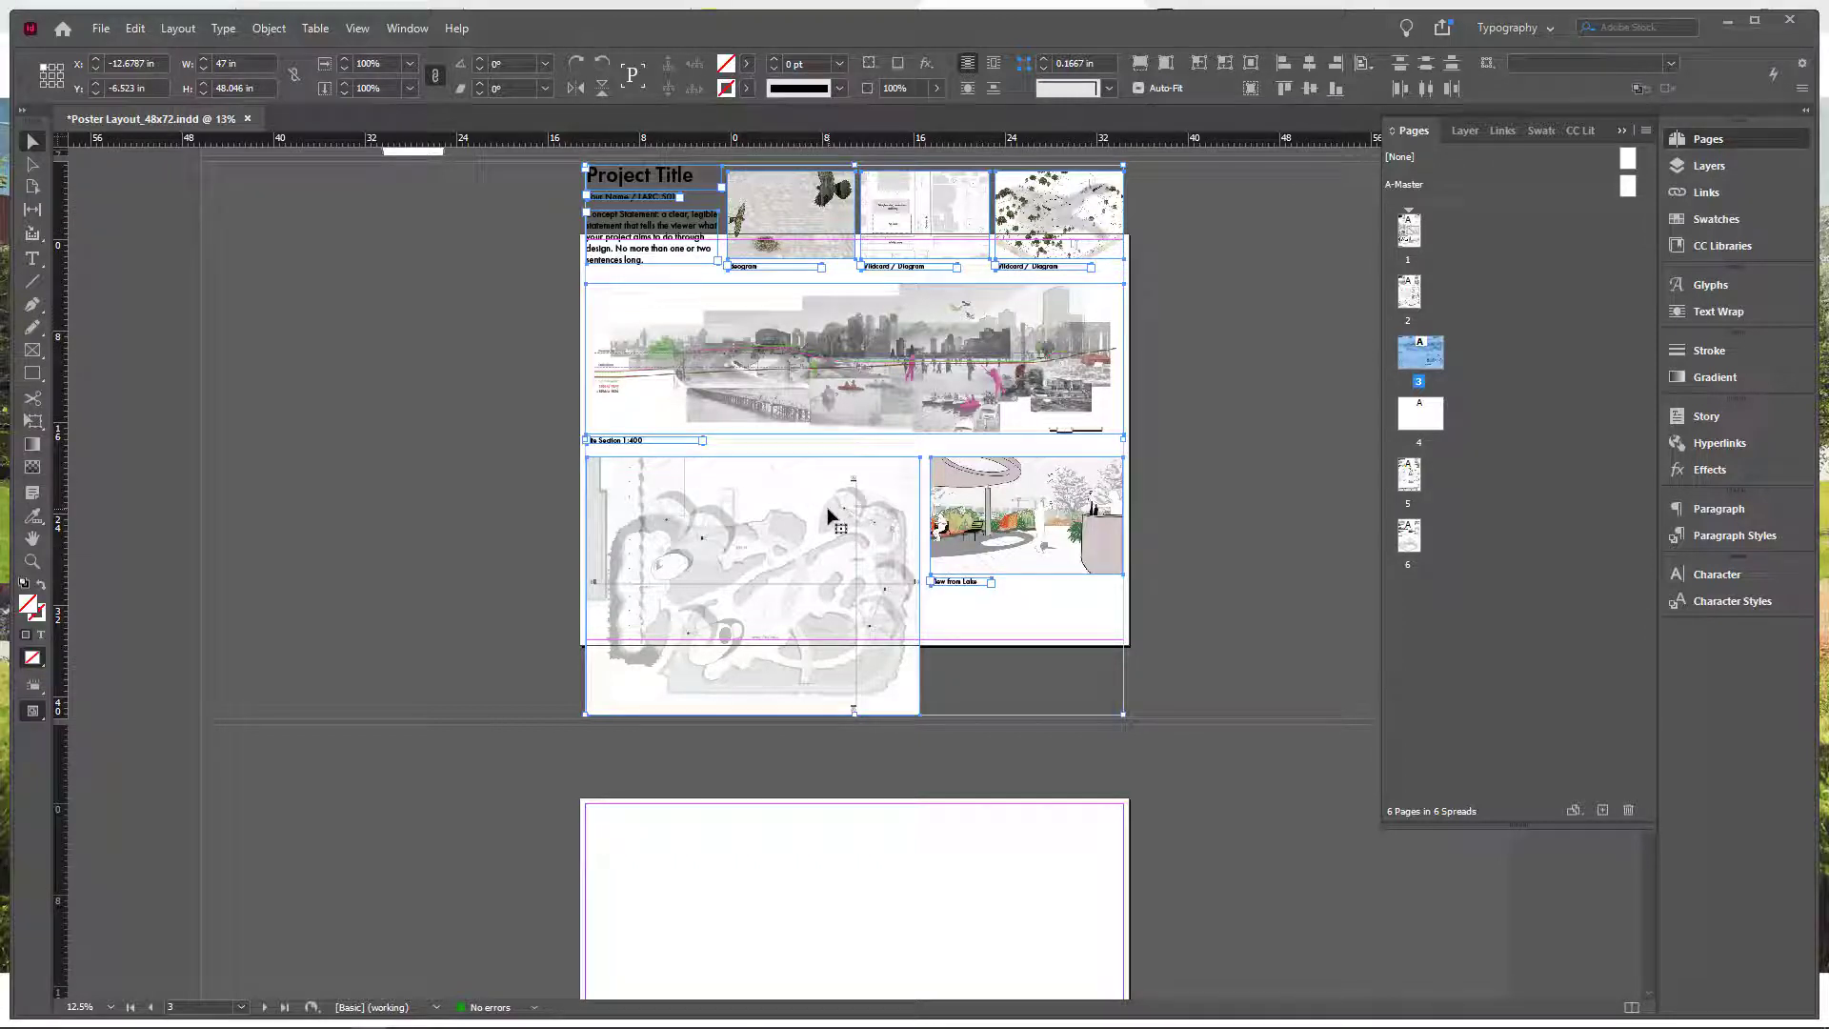
- Crop the bottom of the site plan frame and shift the whole layout down onto page 3
{"action": "left_click", "coordinate": [637, 512]}
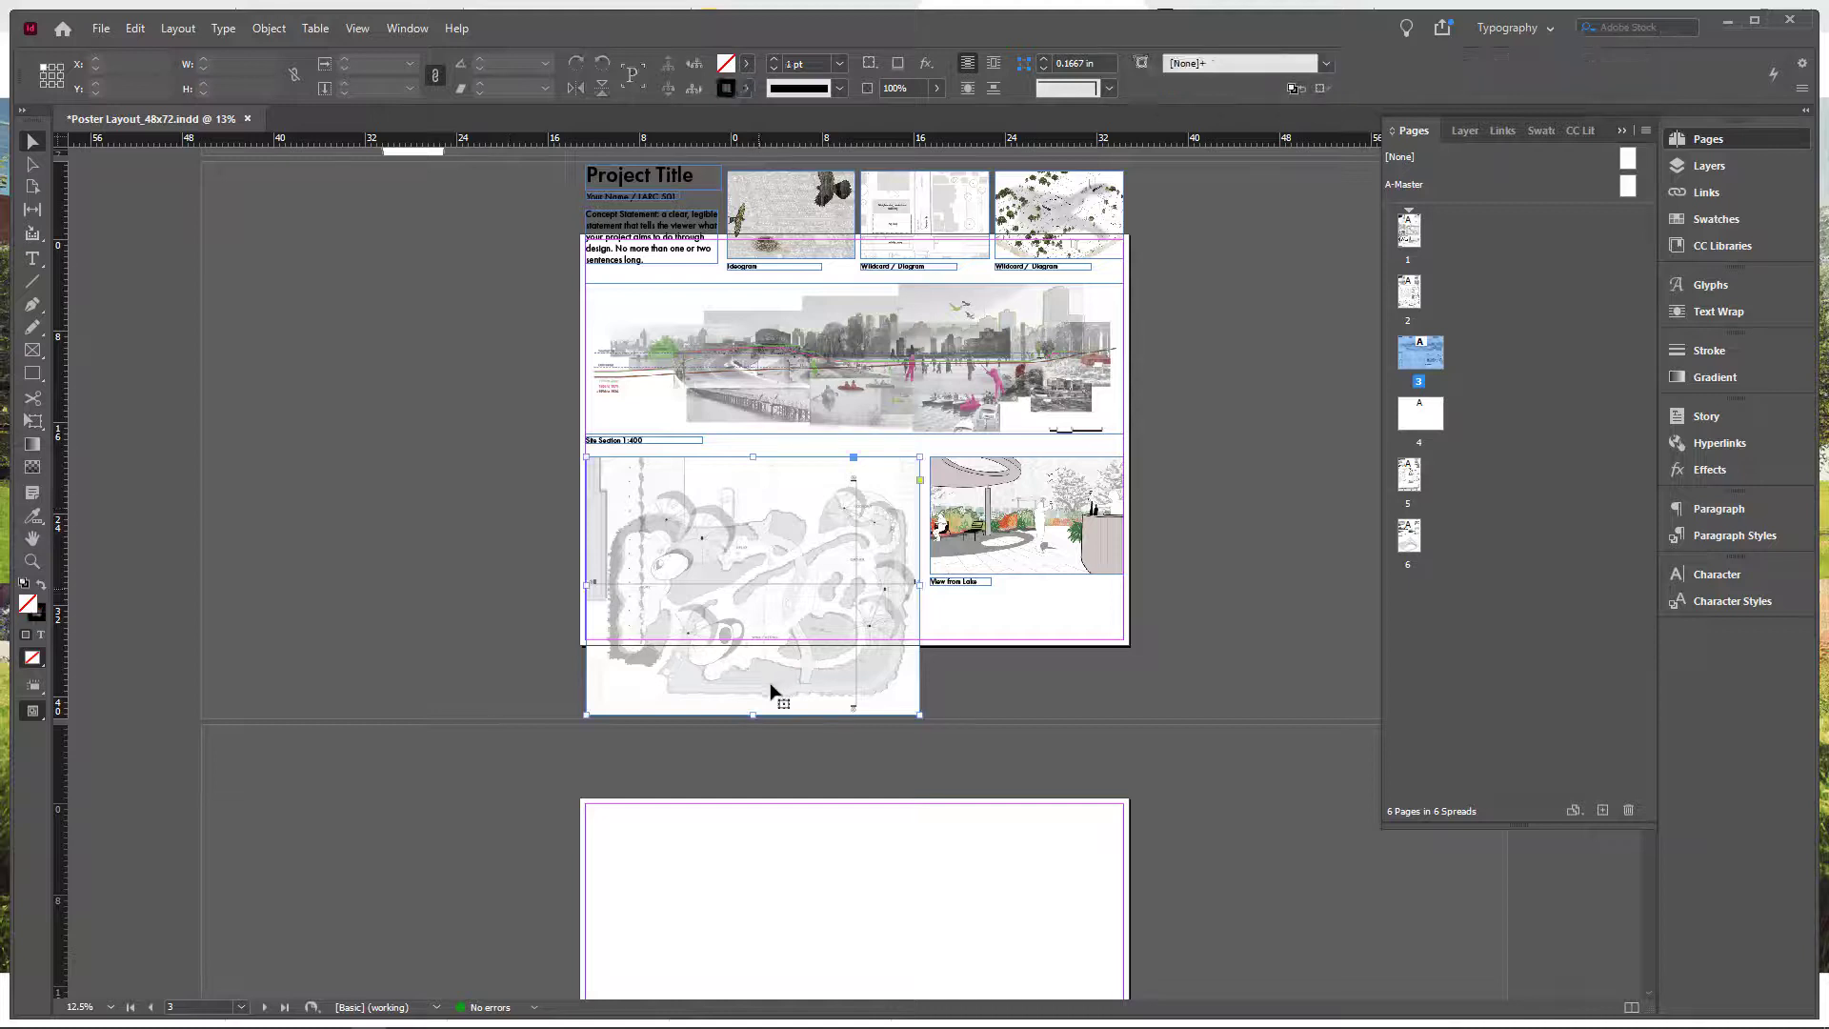
{"action": "left_click_drag", "start_coordinate": [754, 713], "coordinate": [749, 600]}
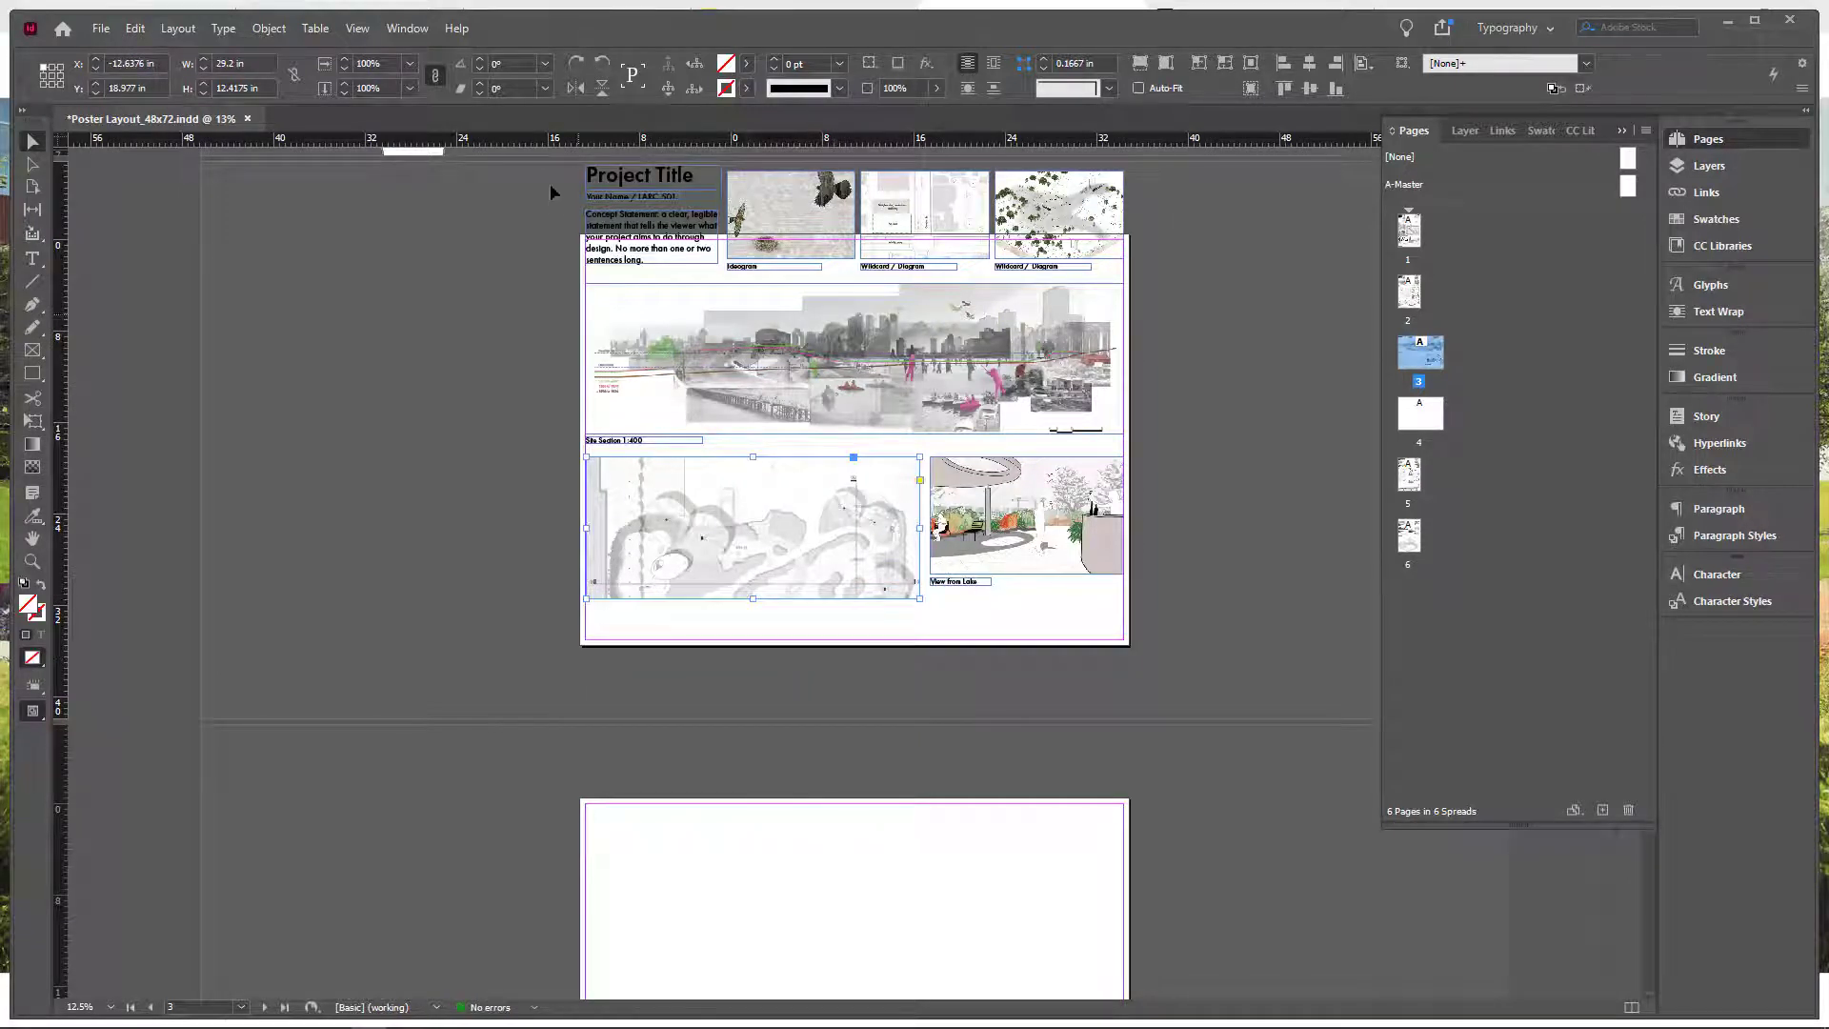
{"action": "left_click_drag", "start_coordinate": [1147, 616], "coordinate": [583, 167]}
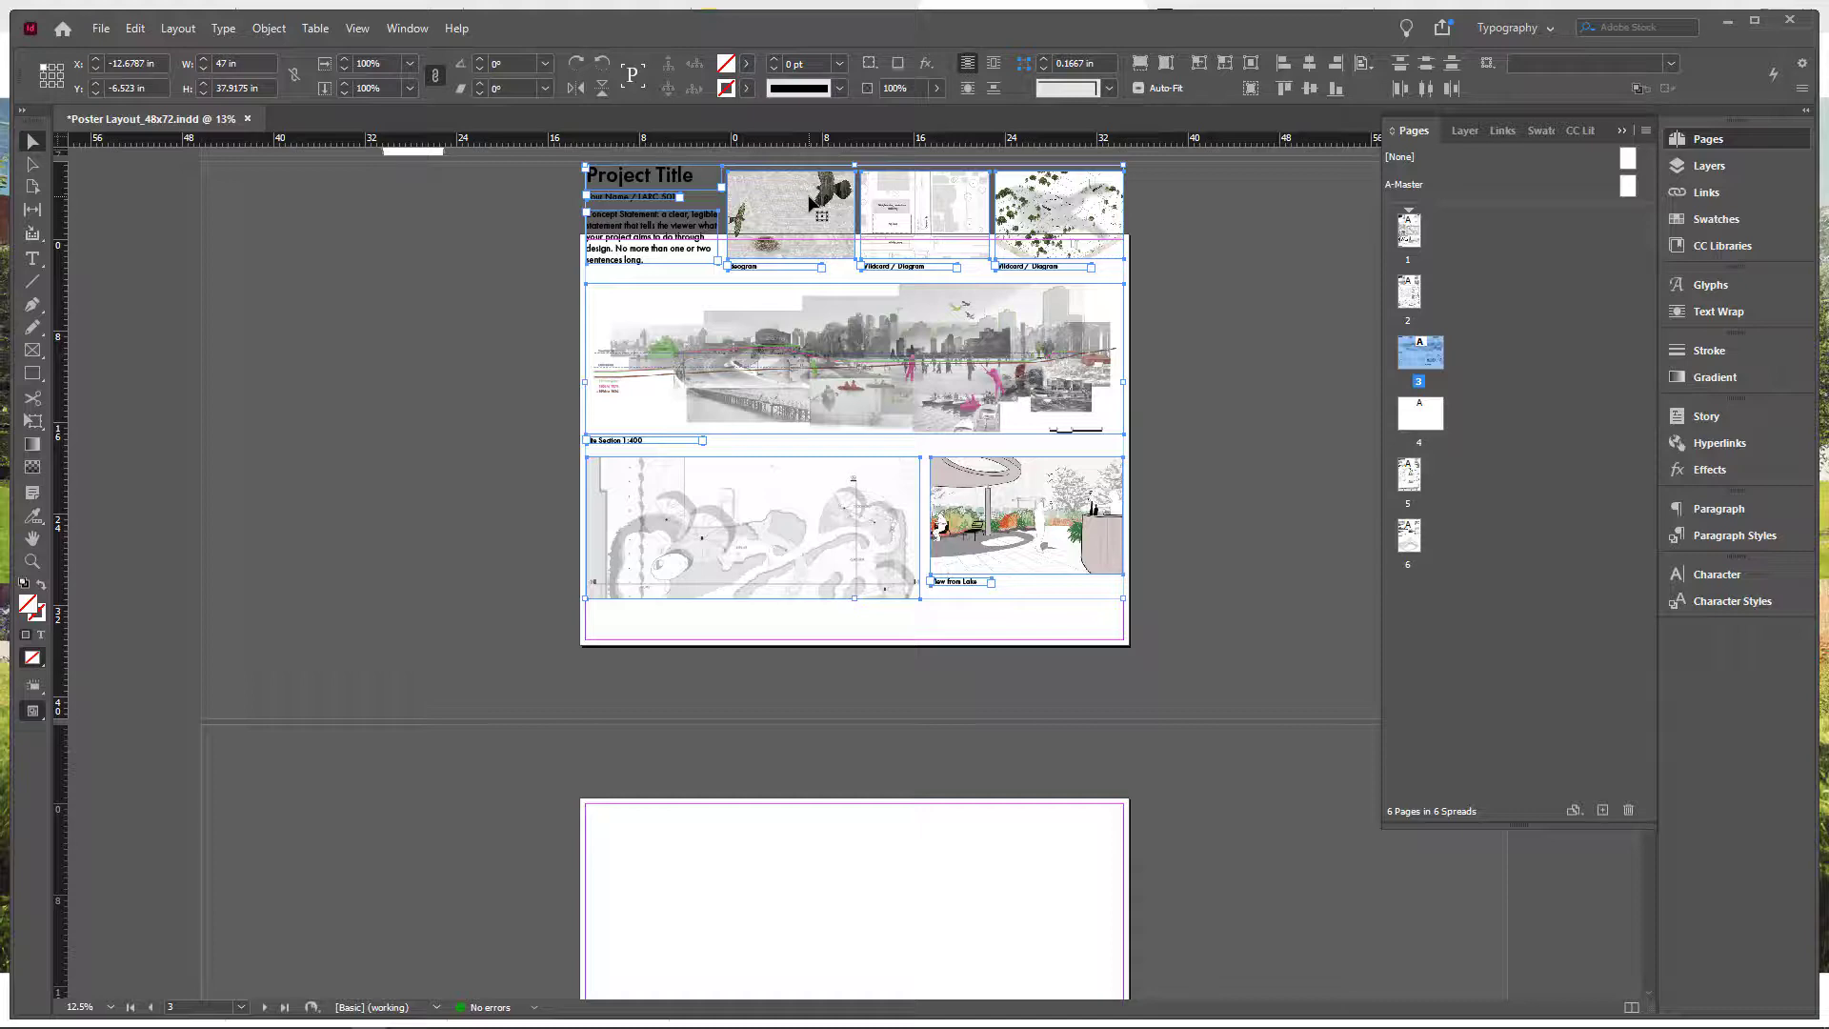
{"action": "left_click_drag", "start_coordinate": [810, 210], "coordinate": [809, 280]}
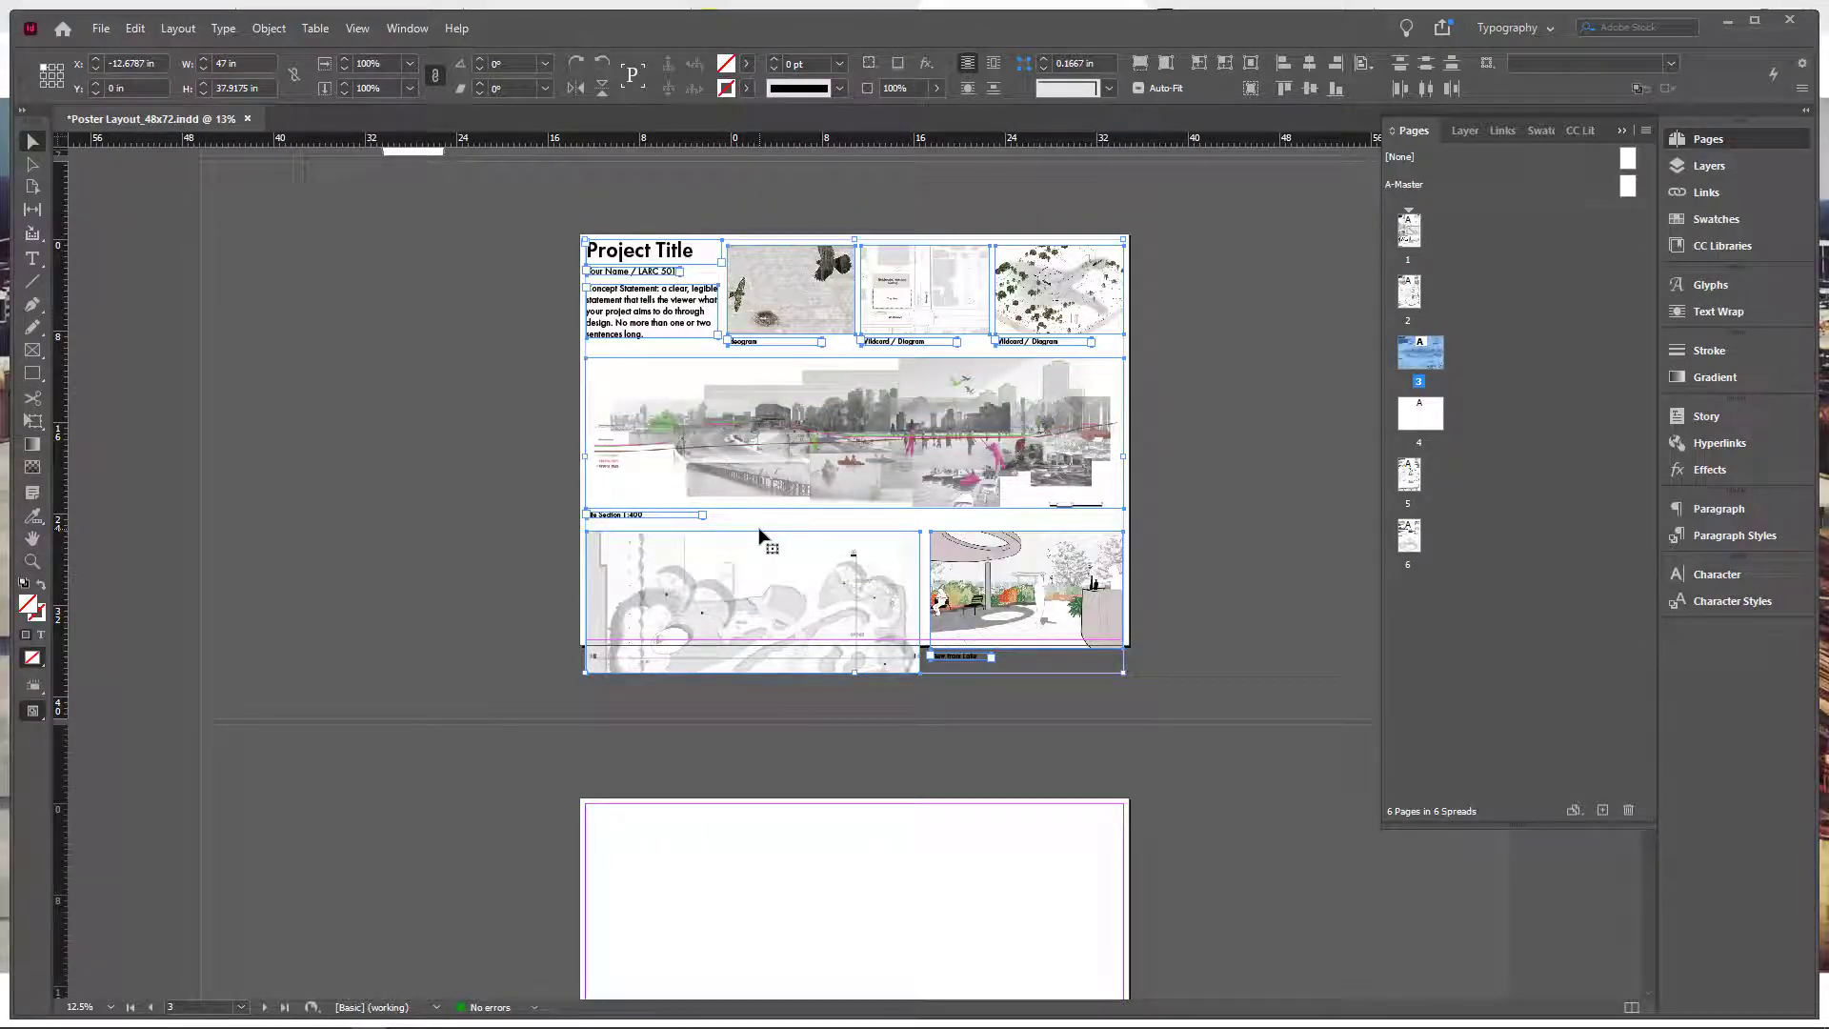
- Nudge the section image, captions and bottom images slightly upward
{"action": "left_click", "coordinate": [1196, 428]}
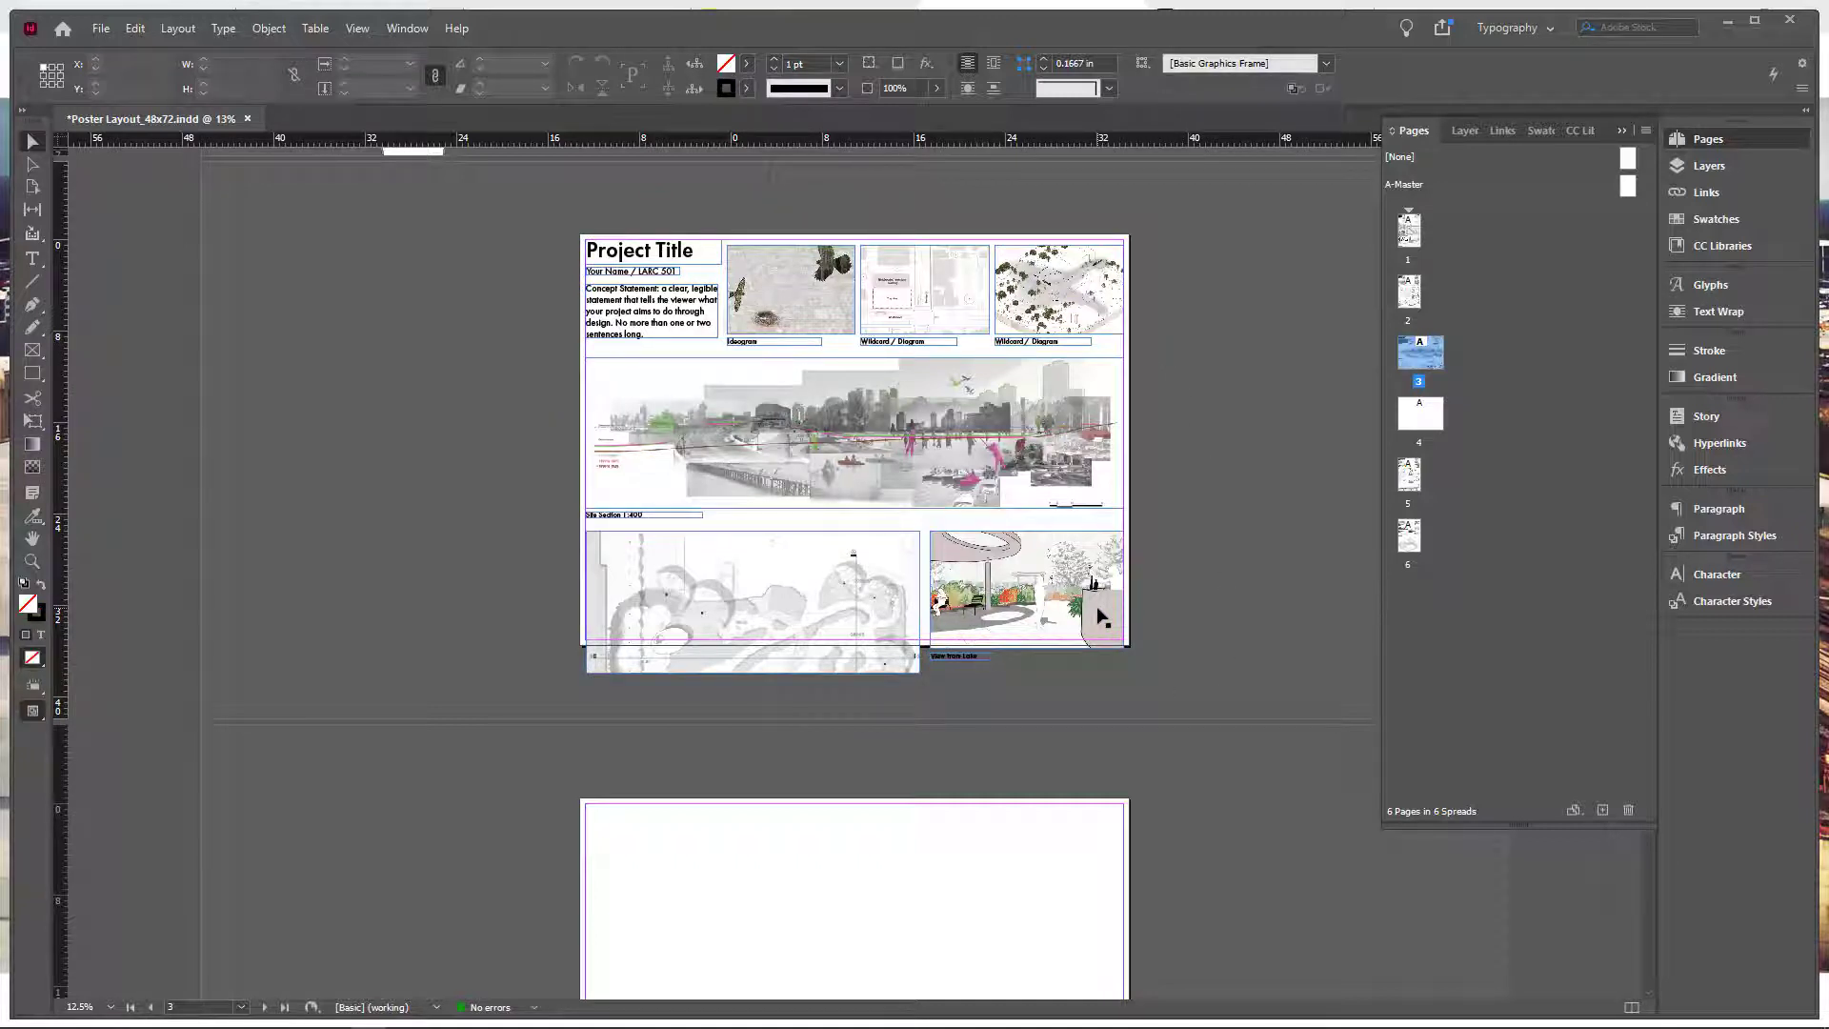
{"action": "left_click", "coordinate": [958, 619]}
{"action": "left_click", "coordinate": [676, 650]}
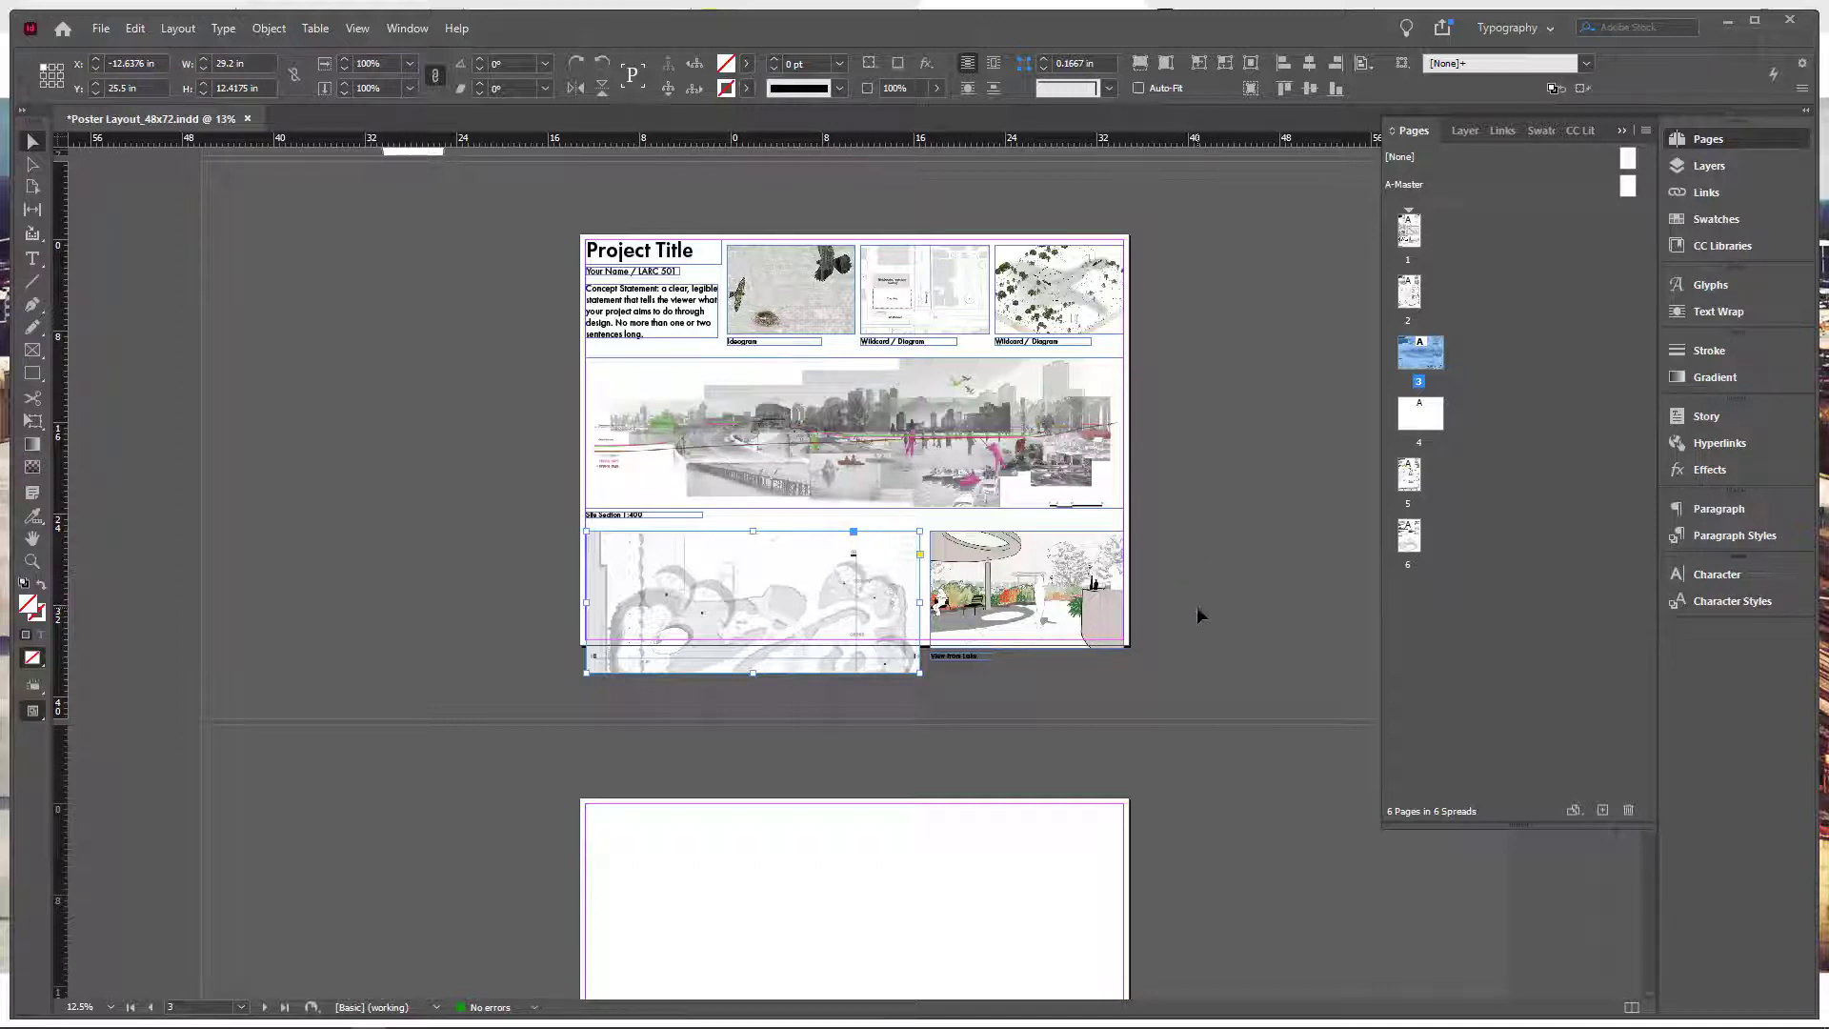
{"action": "left_click", "coordinate": [1160, 572]}
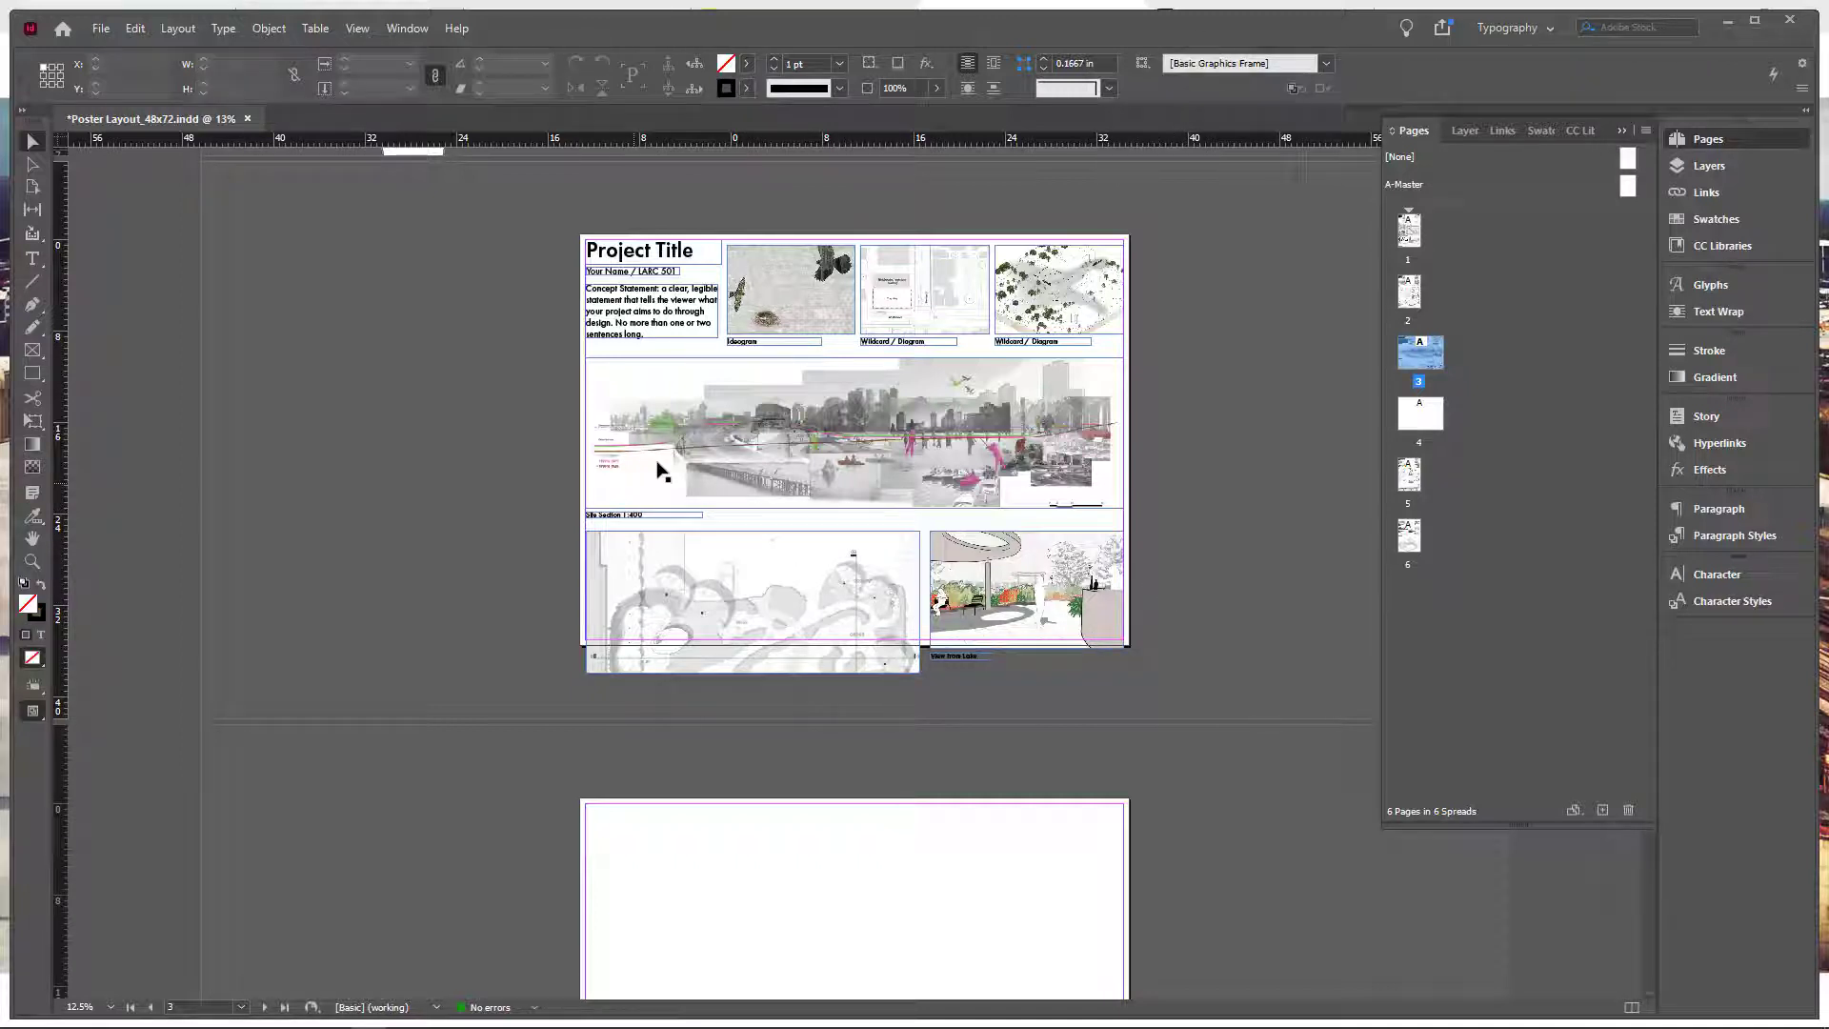
{"action": "left_click_drag", "start_coordinate": [742, 443], "coordinate": [1158, 678]}
{"action": "left_click_drag", "start_coordinate": [975, 384], "coordinate": [975, 375]}
{"action": "left_click", "coordinate": [1210, 446]}
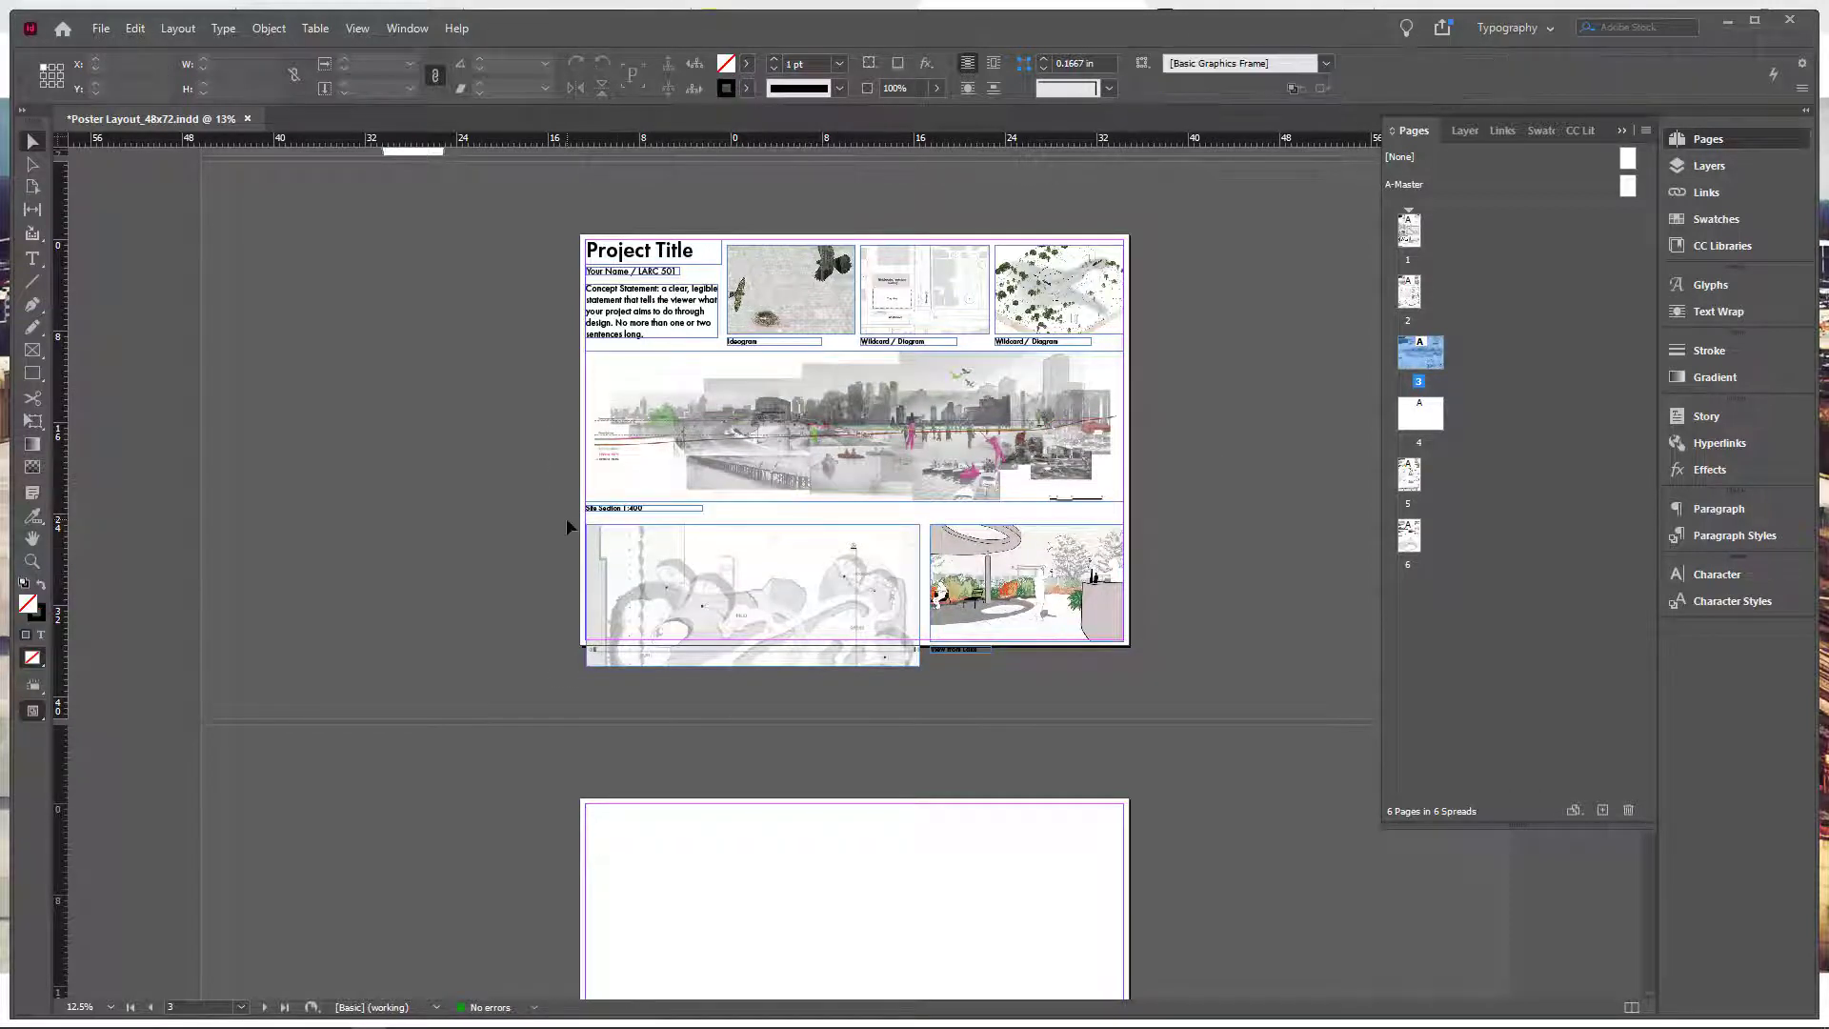
- Reposition the bottom row of images and shift the section with that row slightly
{"action": "left_click_drag", "start_coordinate": [969, 555], "coordinate": [969, 555]}
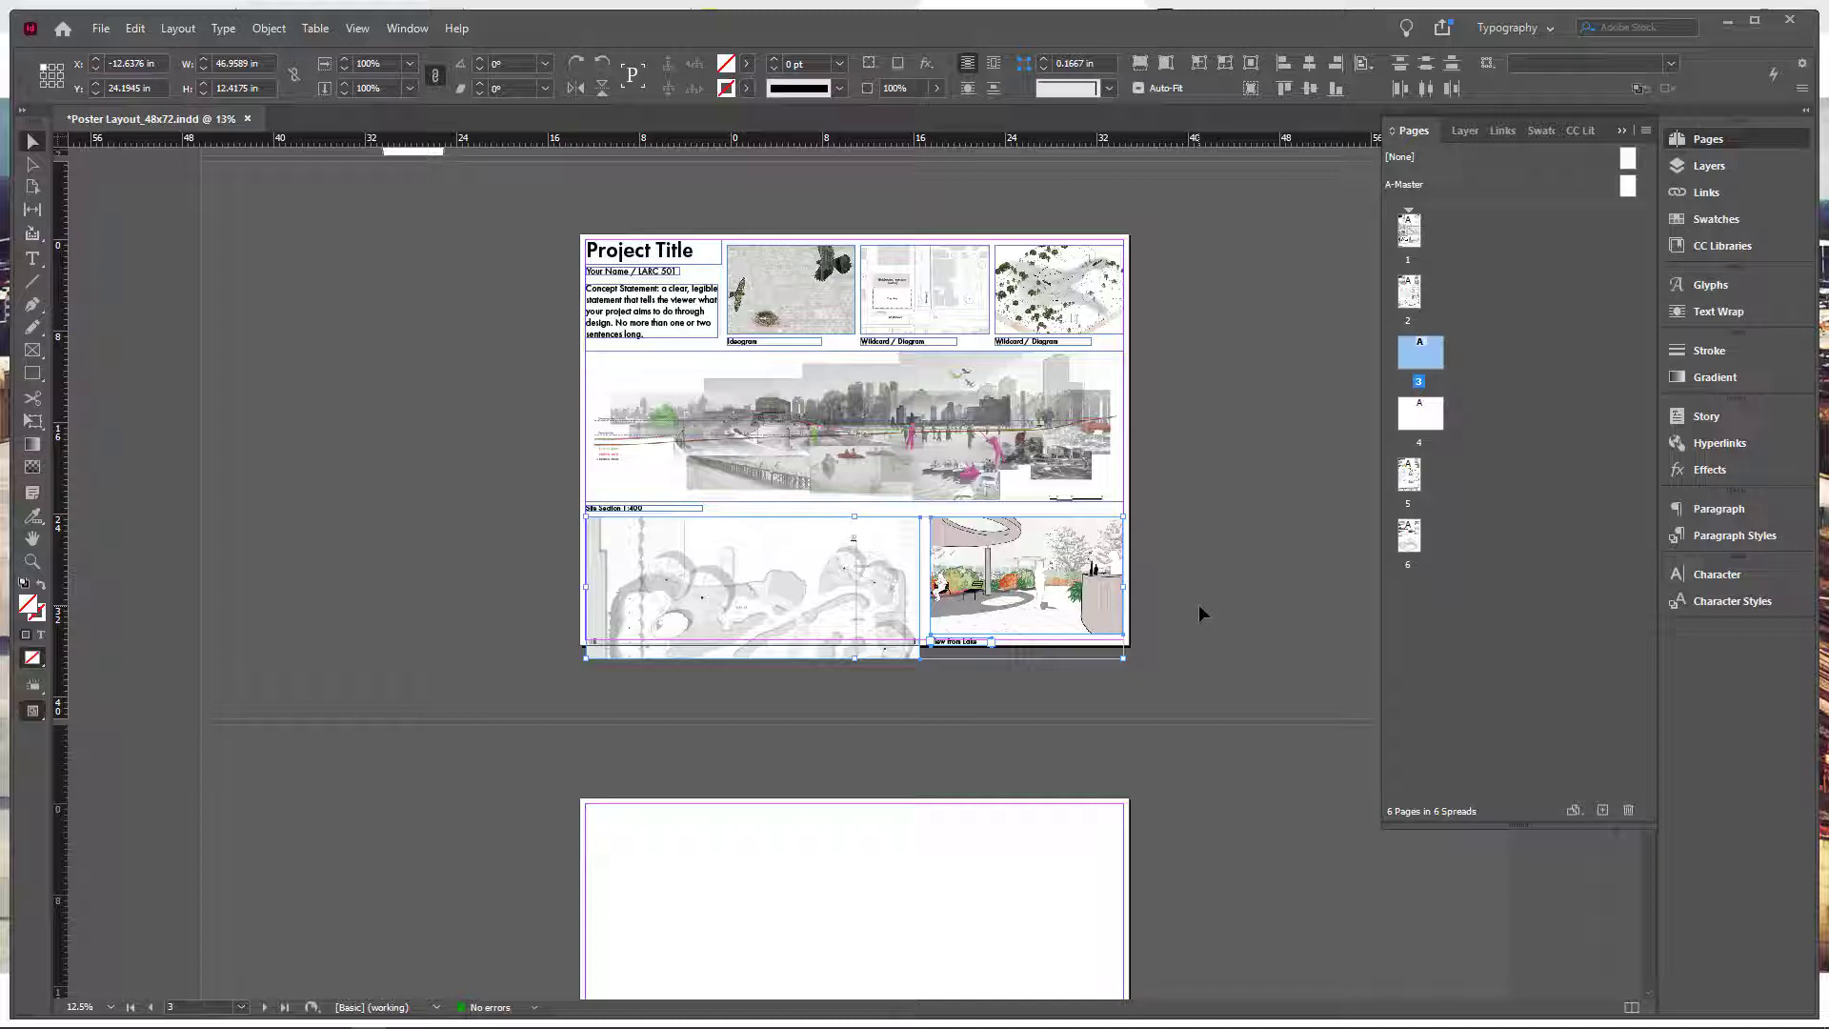
{"action": "left_click", "coordinate": [1198, 606]}
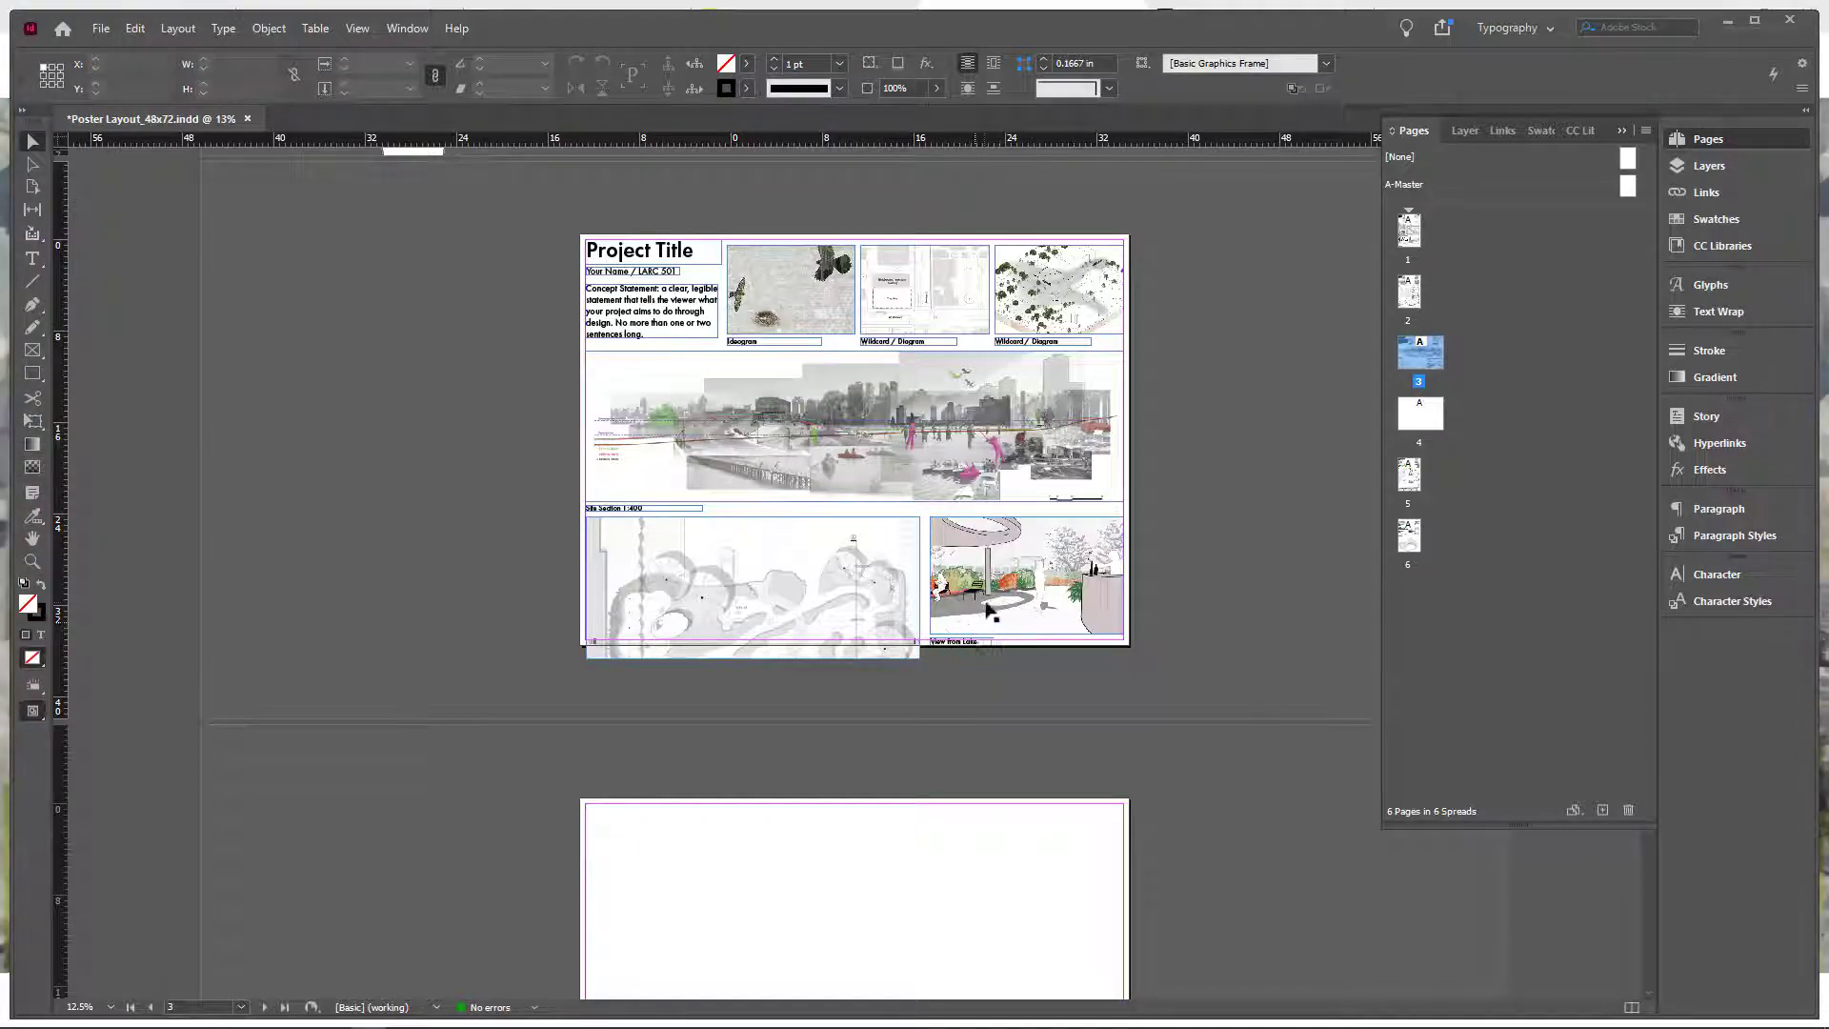
{"action": "left_click", "coordinate": [970, 643]}
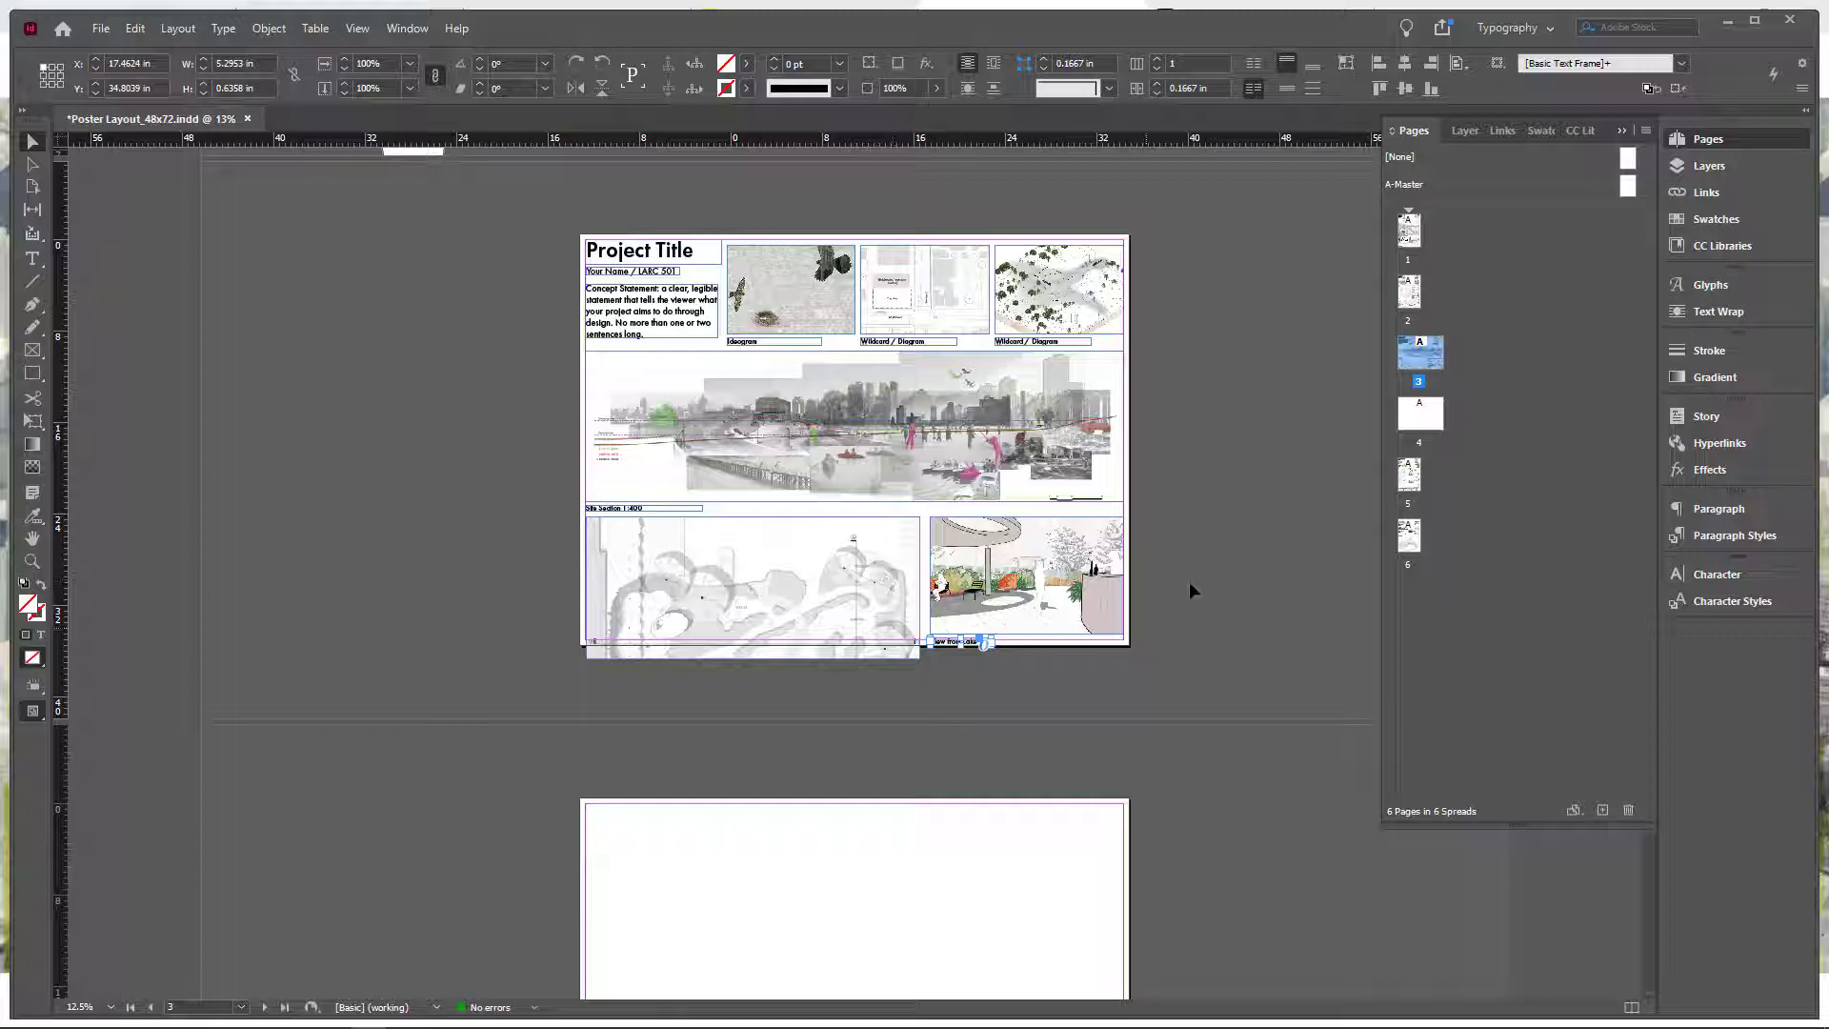
{"action": "left_click", "coordinate": [1011, 573]}
{"action": "left_click_drag", "start_coordinate": [1012, 573], "coordinate": [998, 558]}
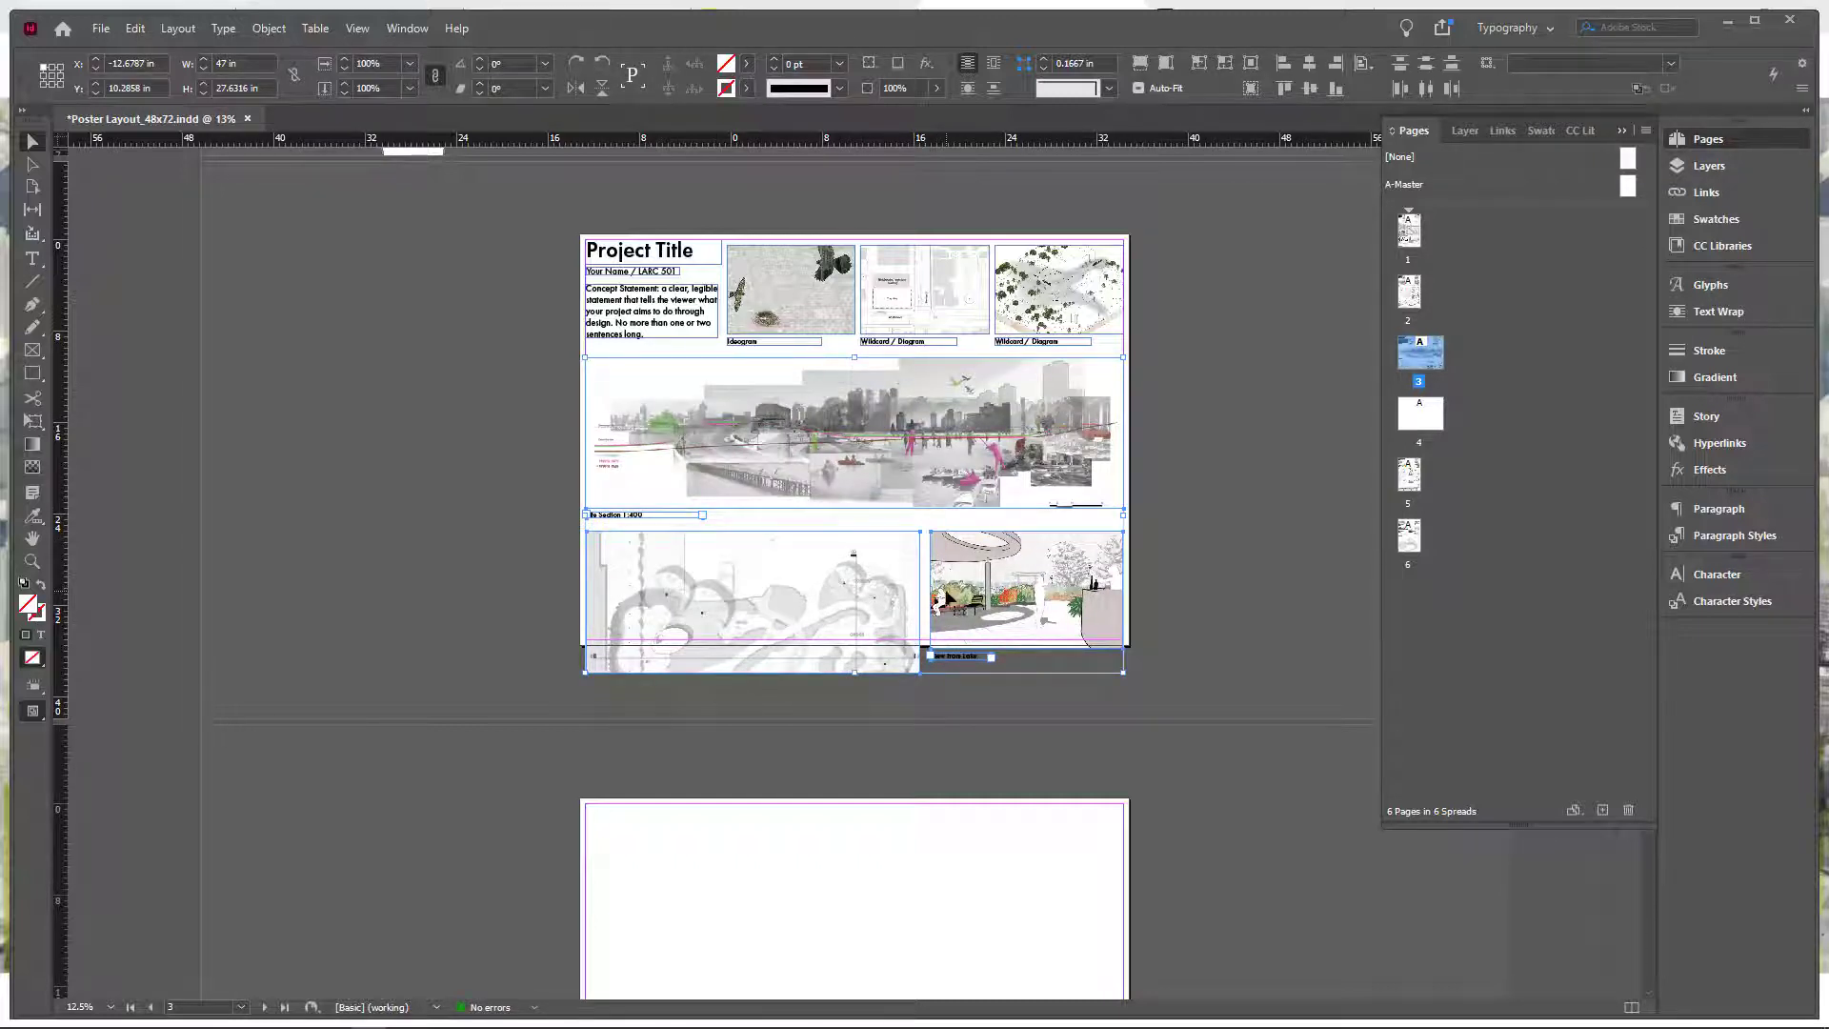
{"action": "left_click", "coordinate": [1164, 610]}
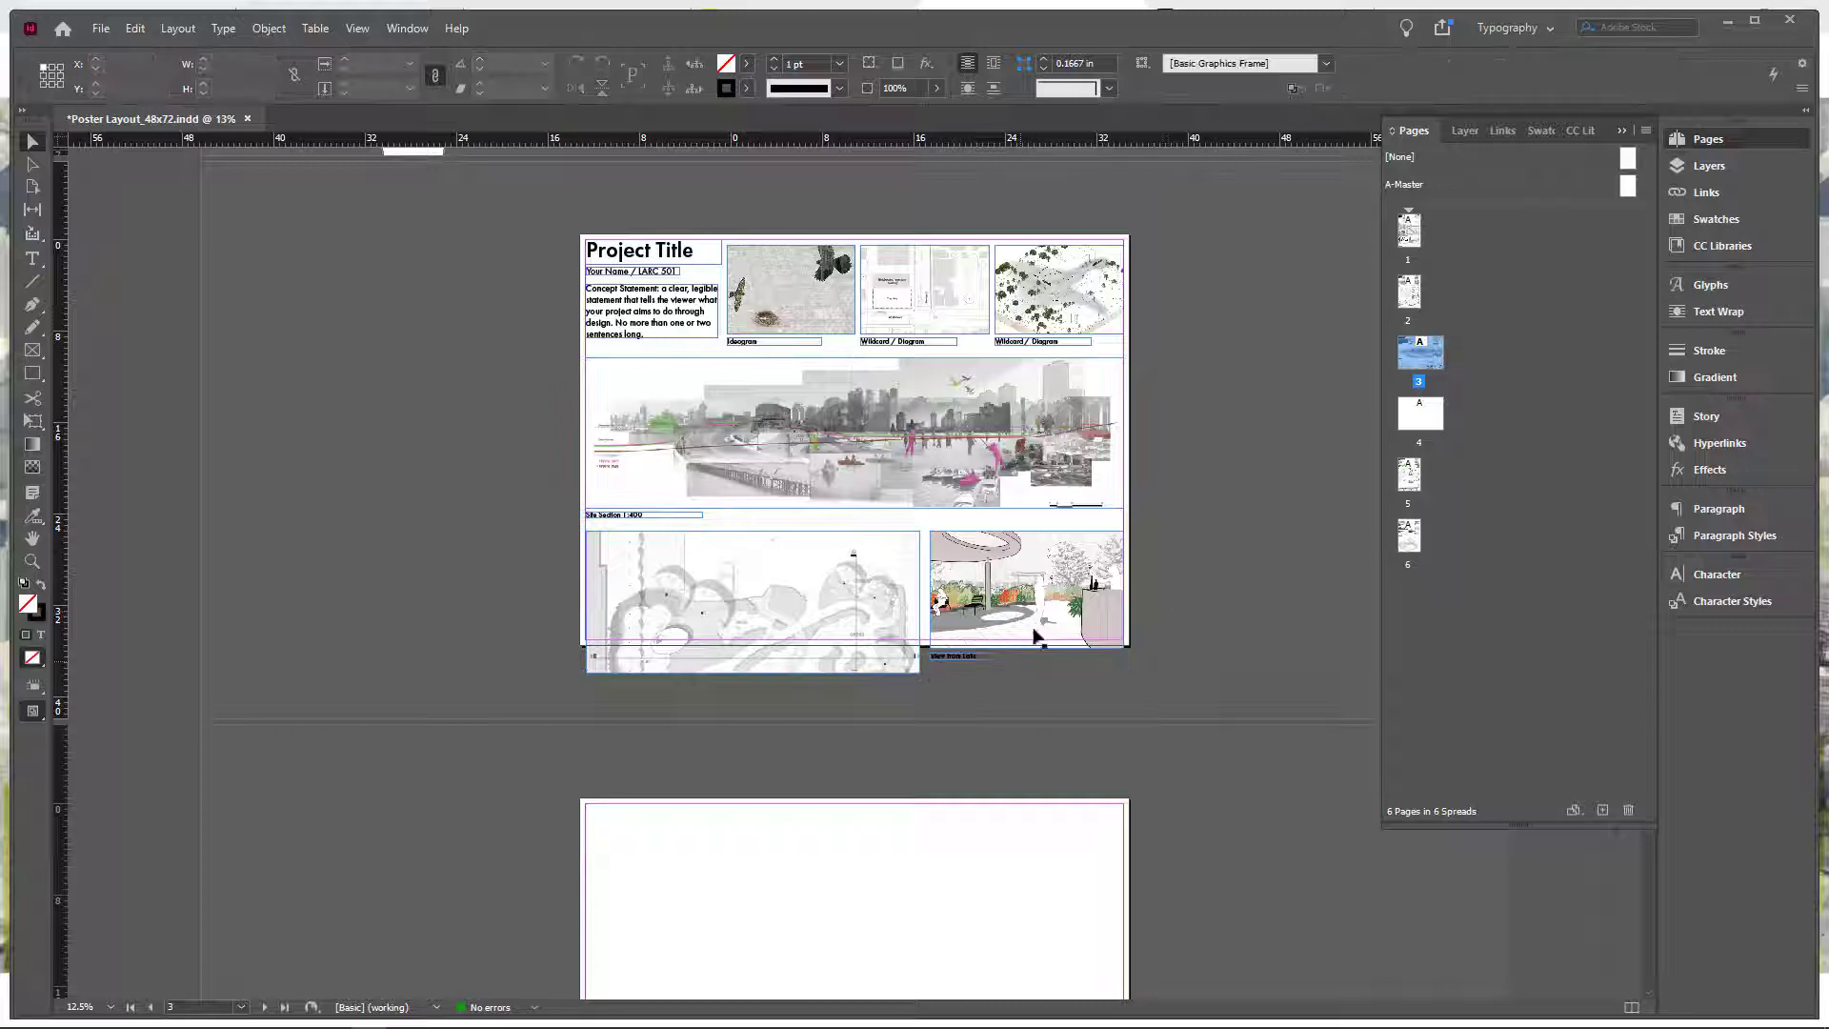
- Crop the site plan and View from Lake frames to 9.5 in tall without rescaling the images
{"action": "left_click", "coordinate": [757, 670]}
{"action": "left_click_drag", "start_coordinate": [756, 671], "coordinate": [757, 641]}
{"action": "left_click", "coordinate": [938, 658]}
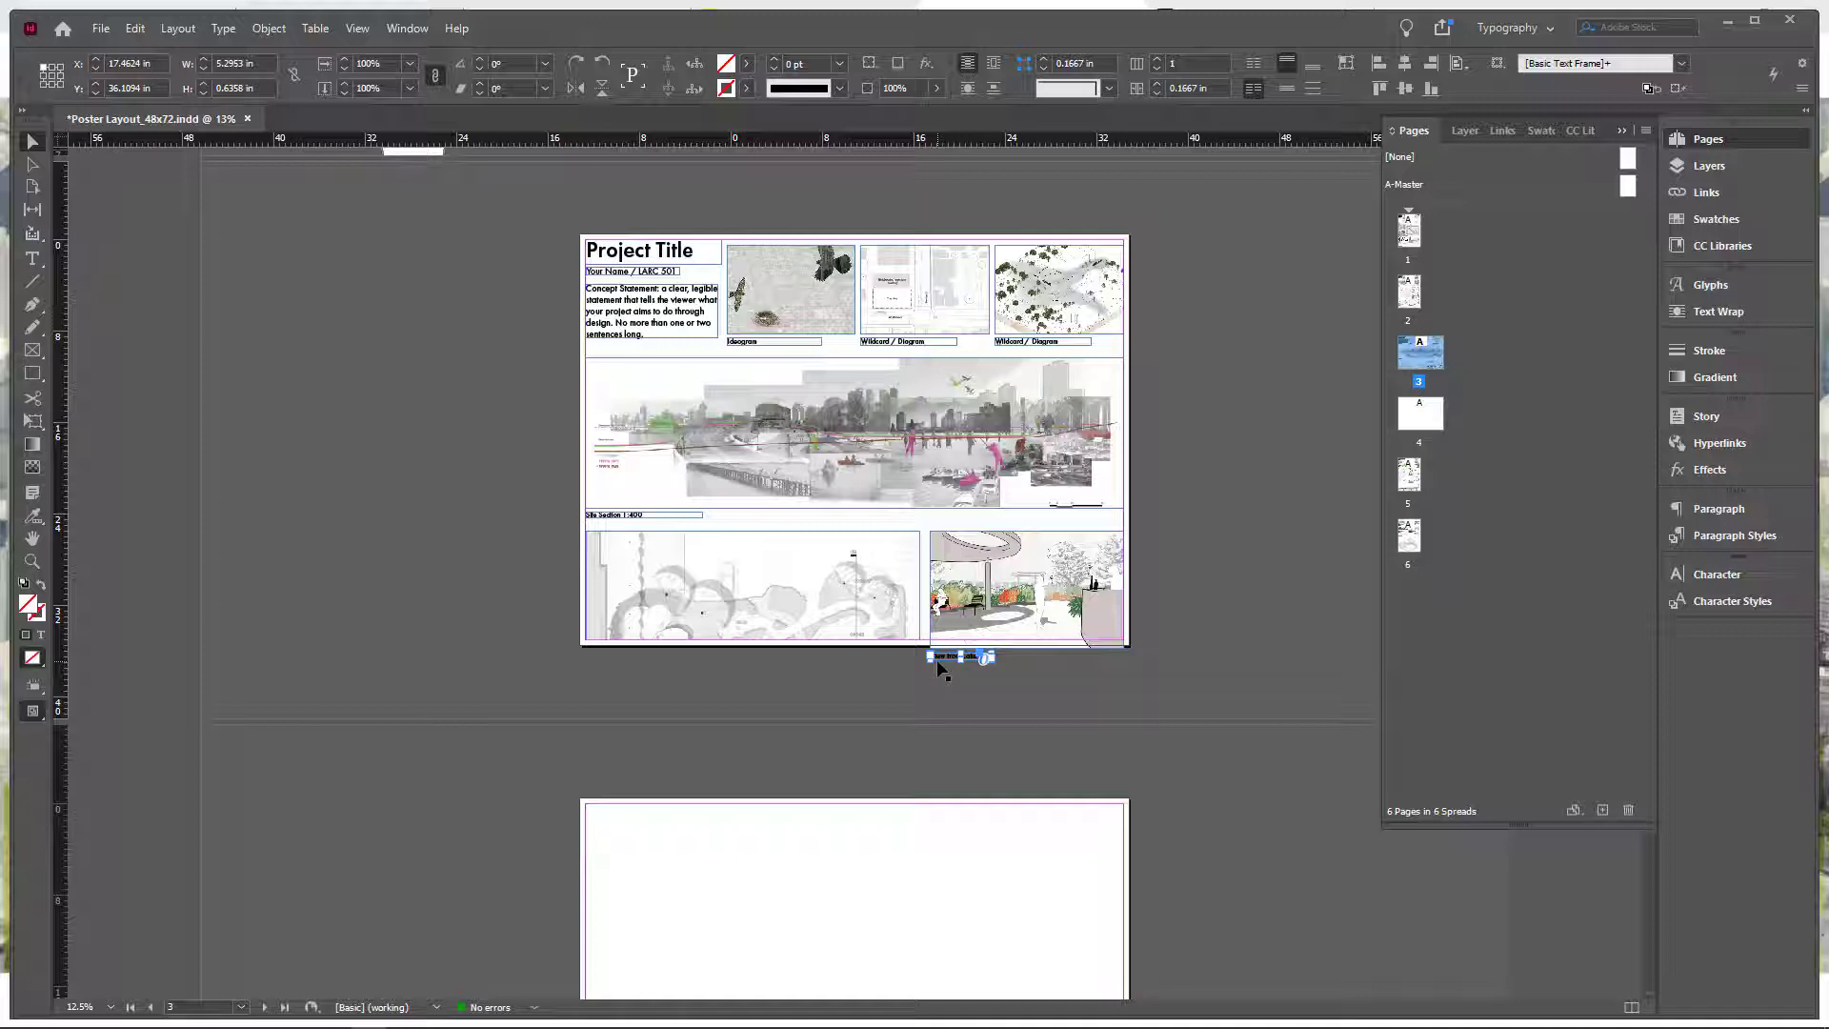
{"action": "left_click", "coordinate": [1028, 647]}
{"action": "left_click_drag", "start_coordinate": [1028, 646], "coordinate": [1028, 649]}
{"action": "left_click", "coordinate": [1182, 87]}
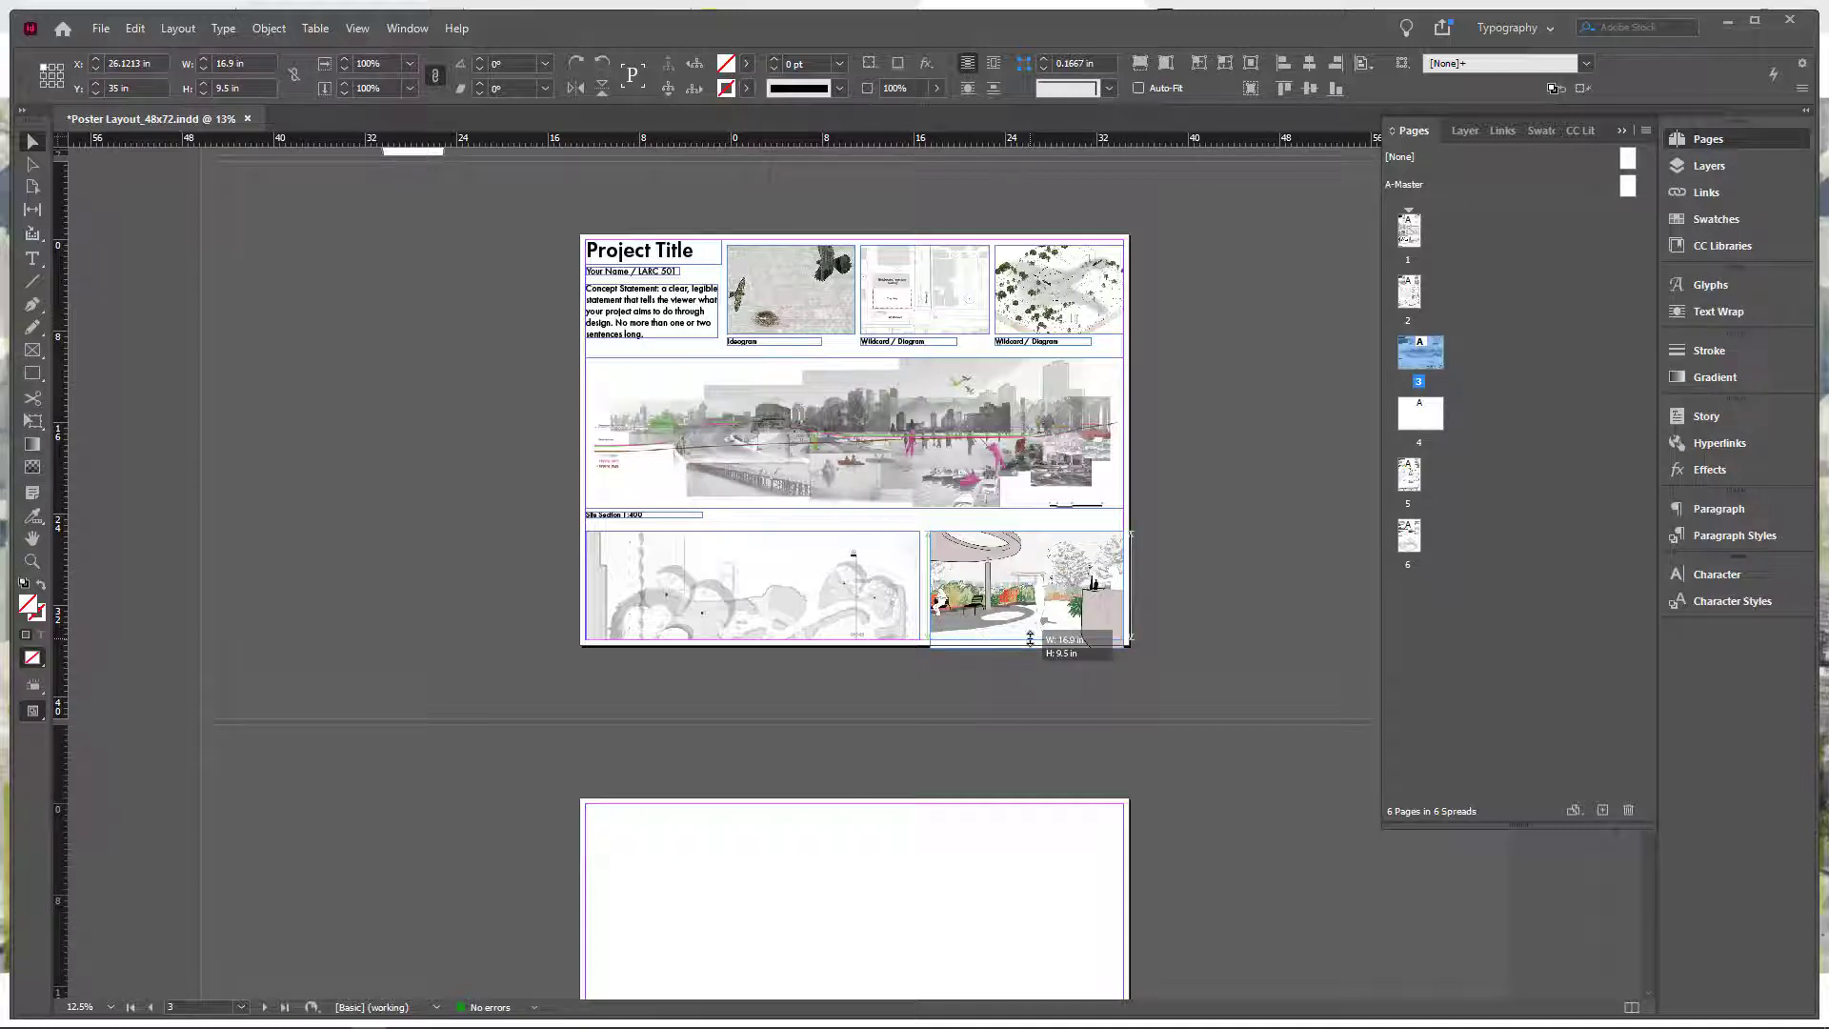
{"action": "left_click_drag", "start_coordinate": [1030, 638], "coordinate": [1030, 639]}
{"action": "left_click", "coordinate": [1172, 625]}
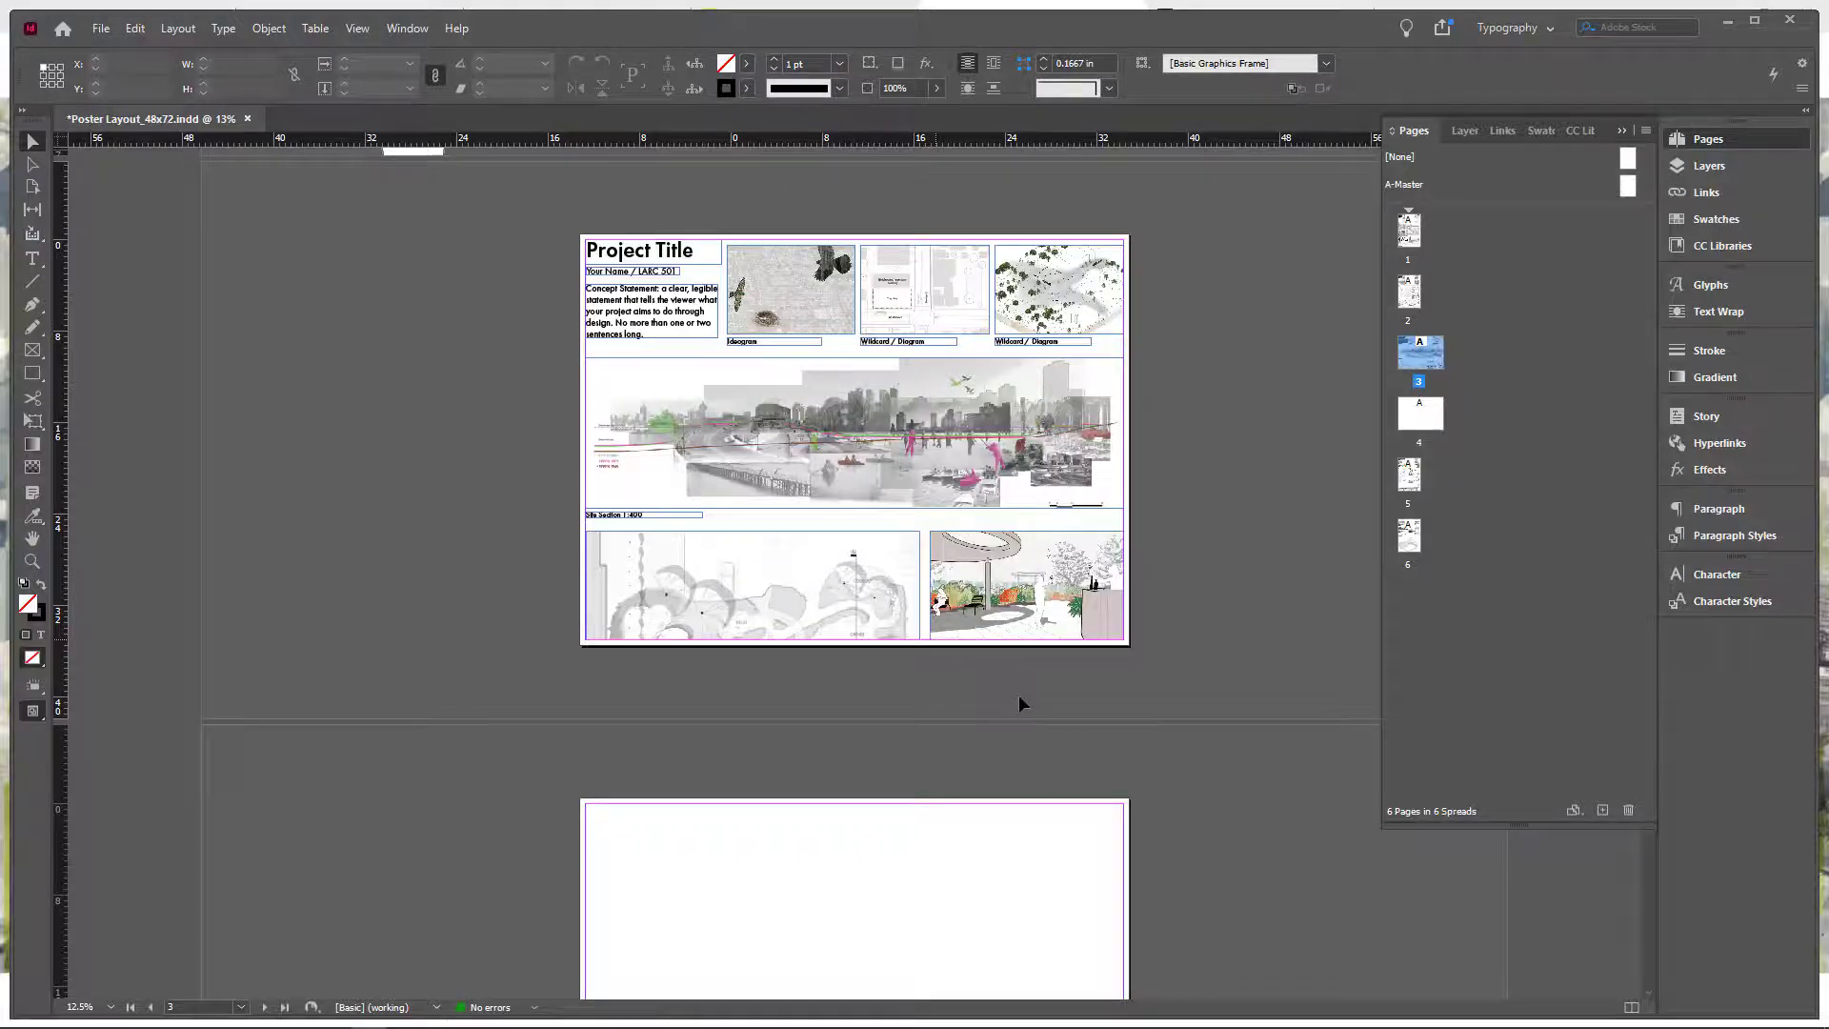
- Copy page 2's site plan, section and sketch frames and paste them onto page 4
{"action": "scroll", "coordinate": [1019, 703], "scroll_direction": "up", "scroll_amount": 5}
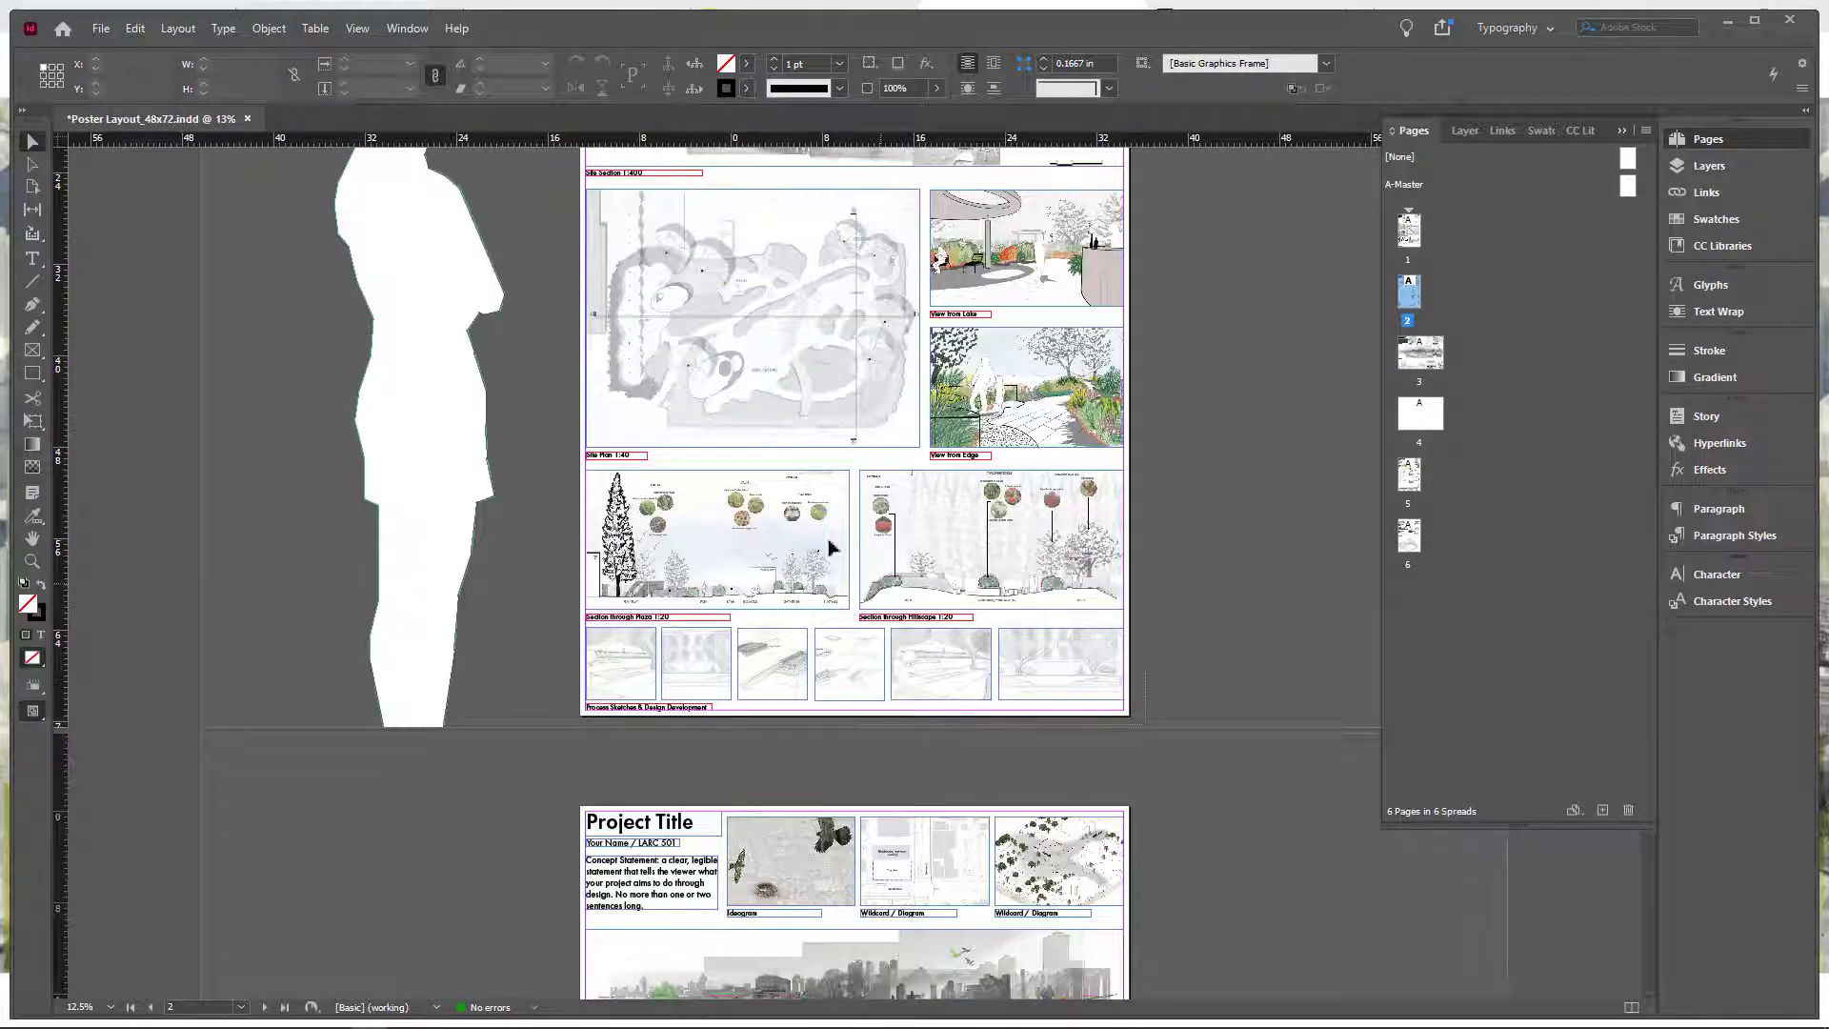
{"action": "left_click_drag", "start_coordinate": [571, 614], "coordinate": [932, 395]}
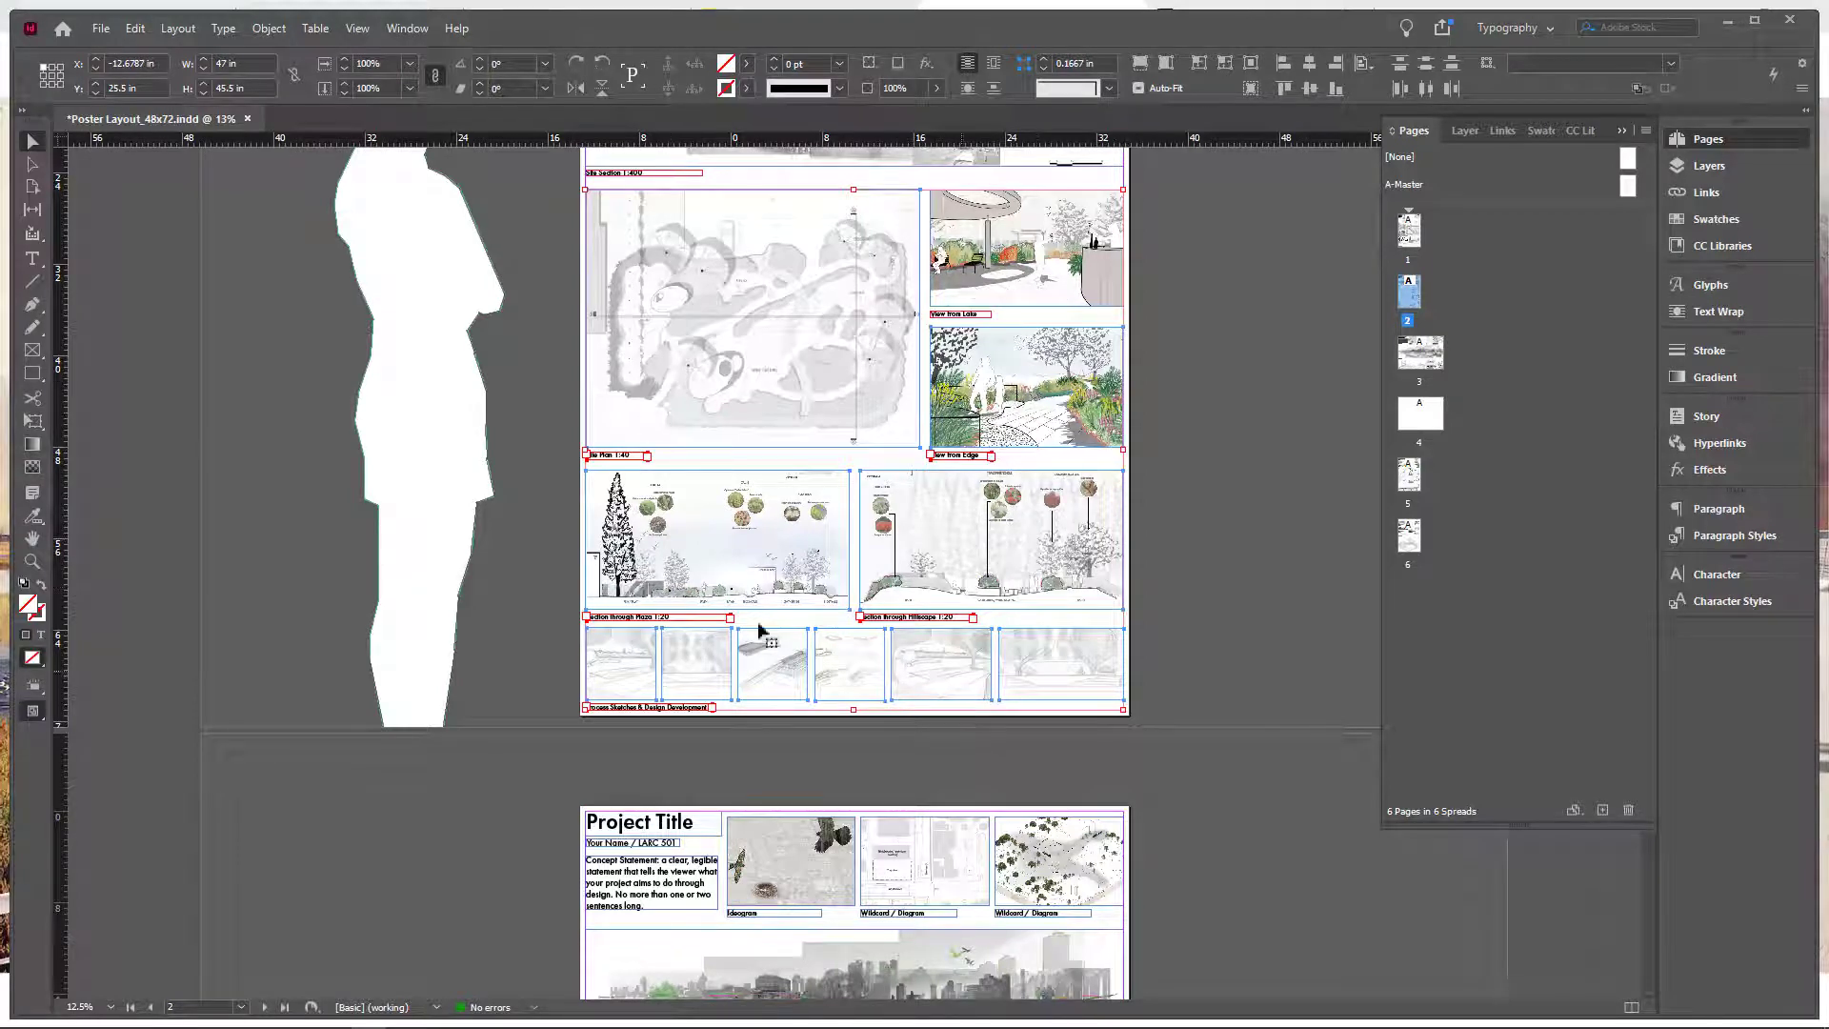
{"action": "scroll", "coordinate": [871, 404], "scroll_direction": "down", "scroll_amount": 2}
{"action": "scroll", "coordinate": [896, 372], "scroll_direction": "down", "scroll_amount": 1}
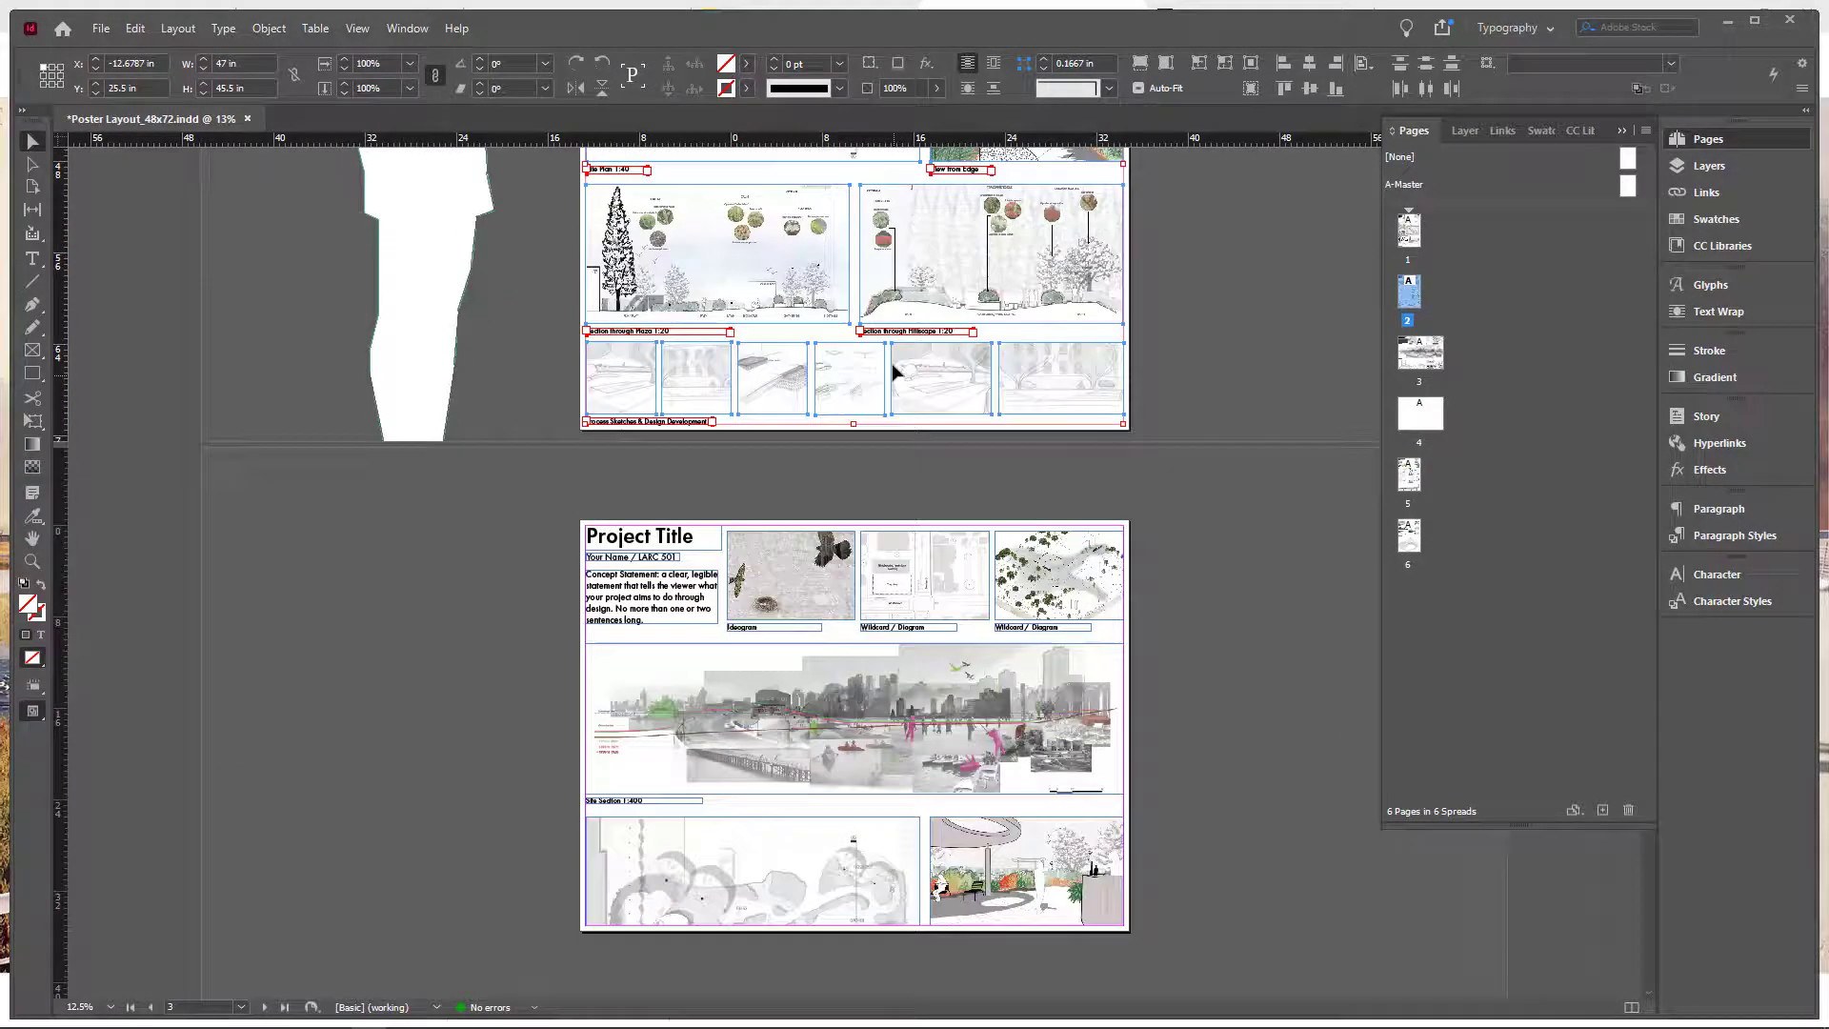
{"action": "scroll", "coordinate": [895, 372], "scroll_direction": "down", "scroll_amount": 6}
{"action": "left_click", "coordinate": [813, 347]}
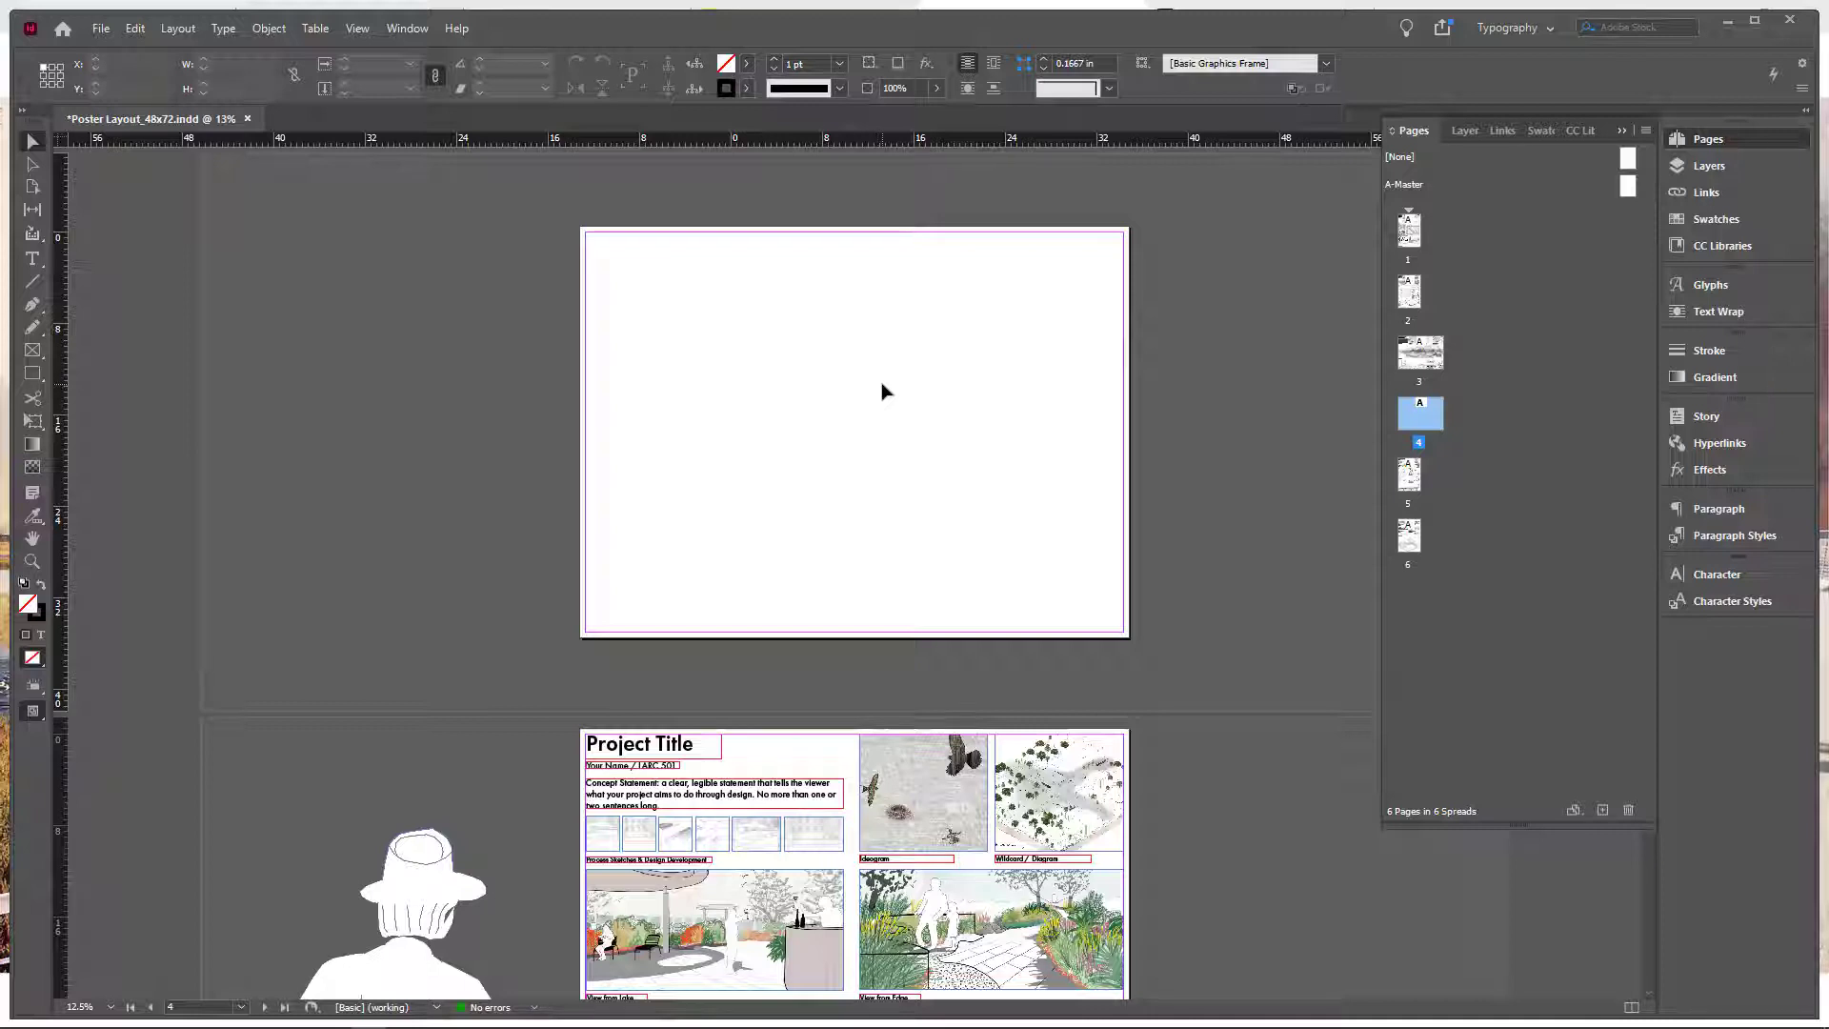
{"action": "key", "text": "ctrl+v"}
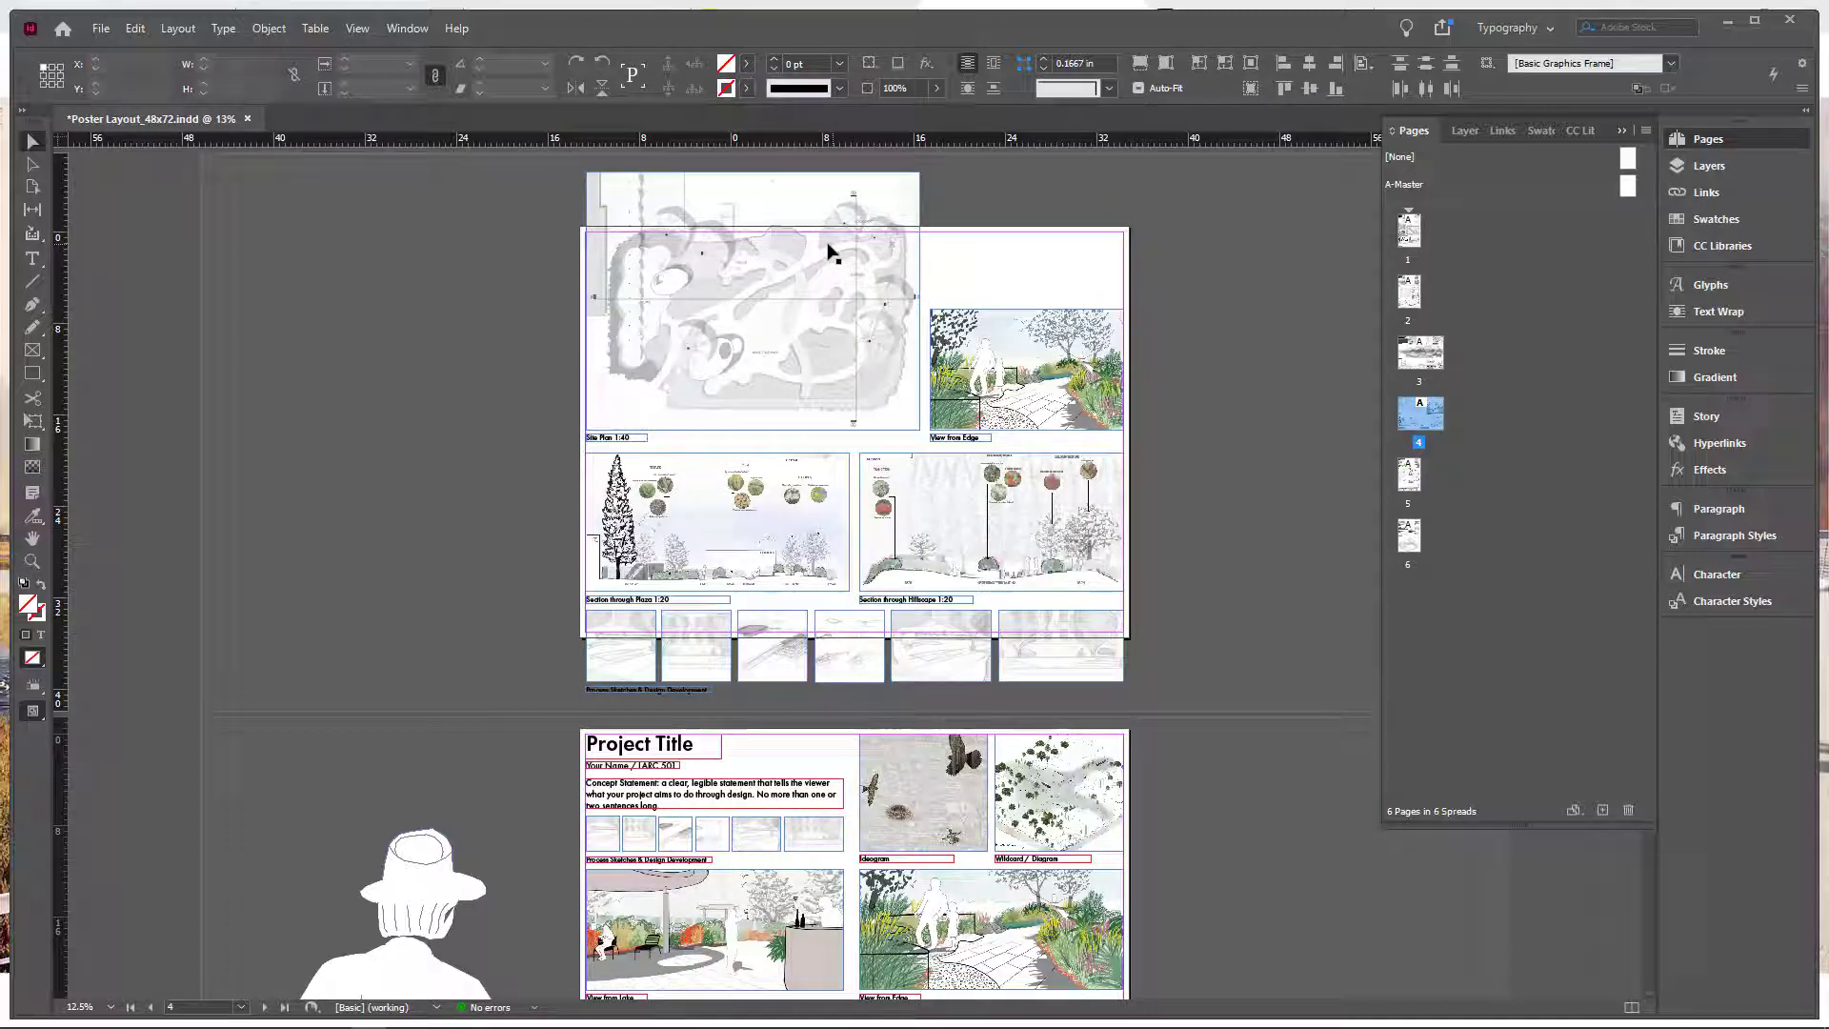
- Trim the top of the pasted site plan and move the group up onto page 4
{"action": "left_click_drag", "start_coordinate": [731, 188], "coordinate": [664, 288]}
{"action": "left_click", "coordinate": [473, 216]}
{"action": "left_click_drag", "start_coordinate": [1122, 676], "coordinate": [1091, 619]}
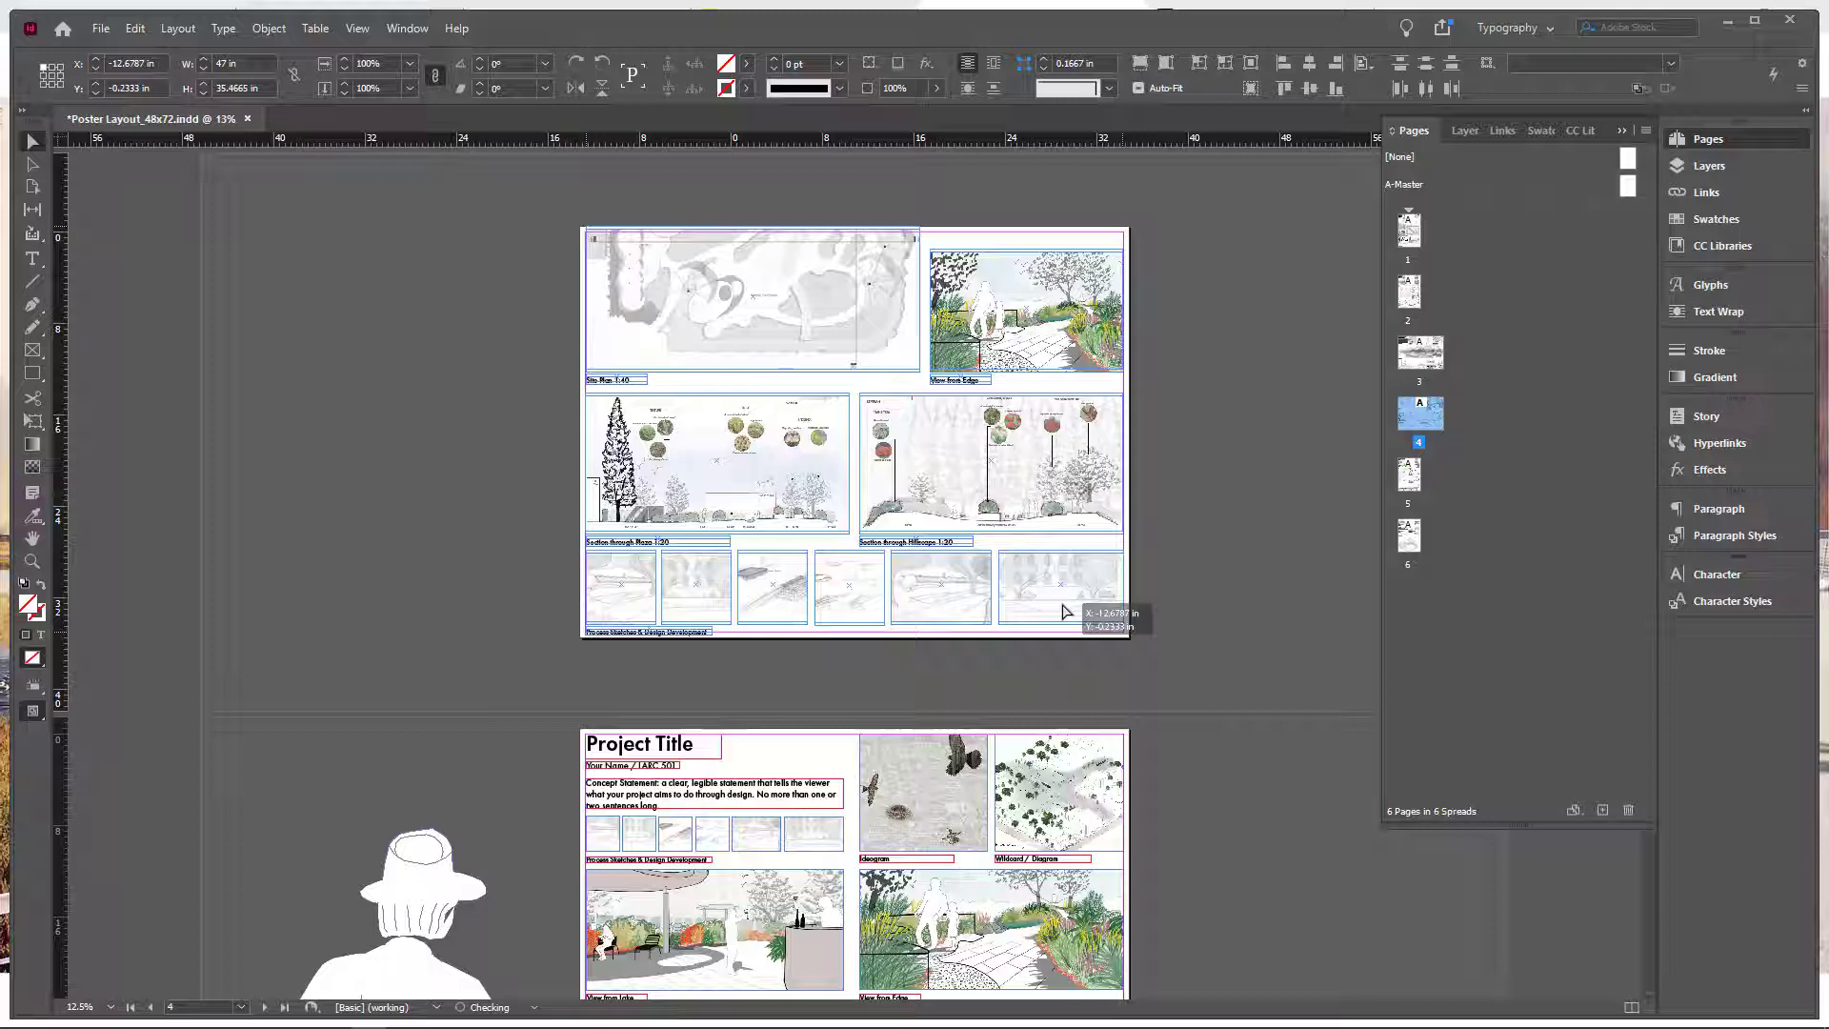
- Trim page 4's Site Plan frame to the page top
{"action": "left_click", "coordinate": [1203, 519]}
{"action": "scroll", "coordinate": [1203, 519], "scroll_direction": "up", "scroll_amount": 3}
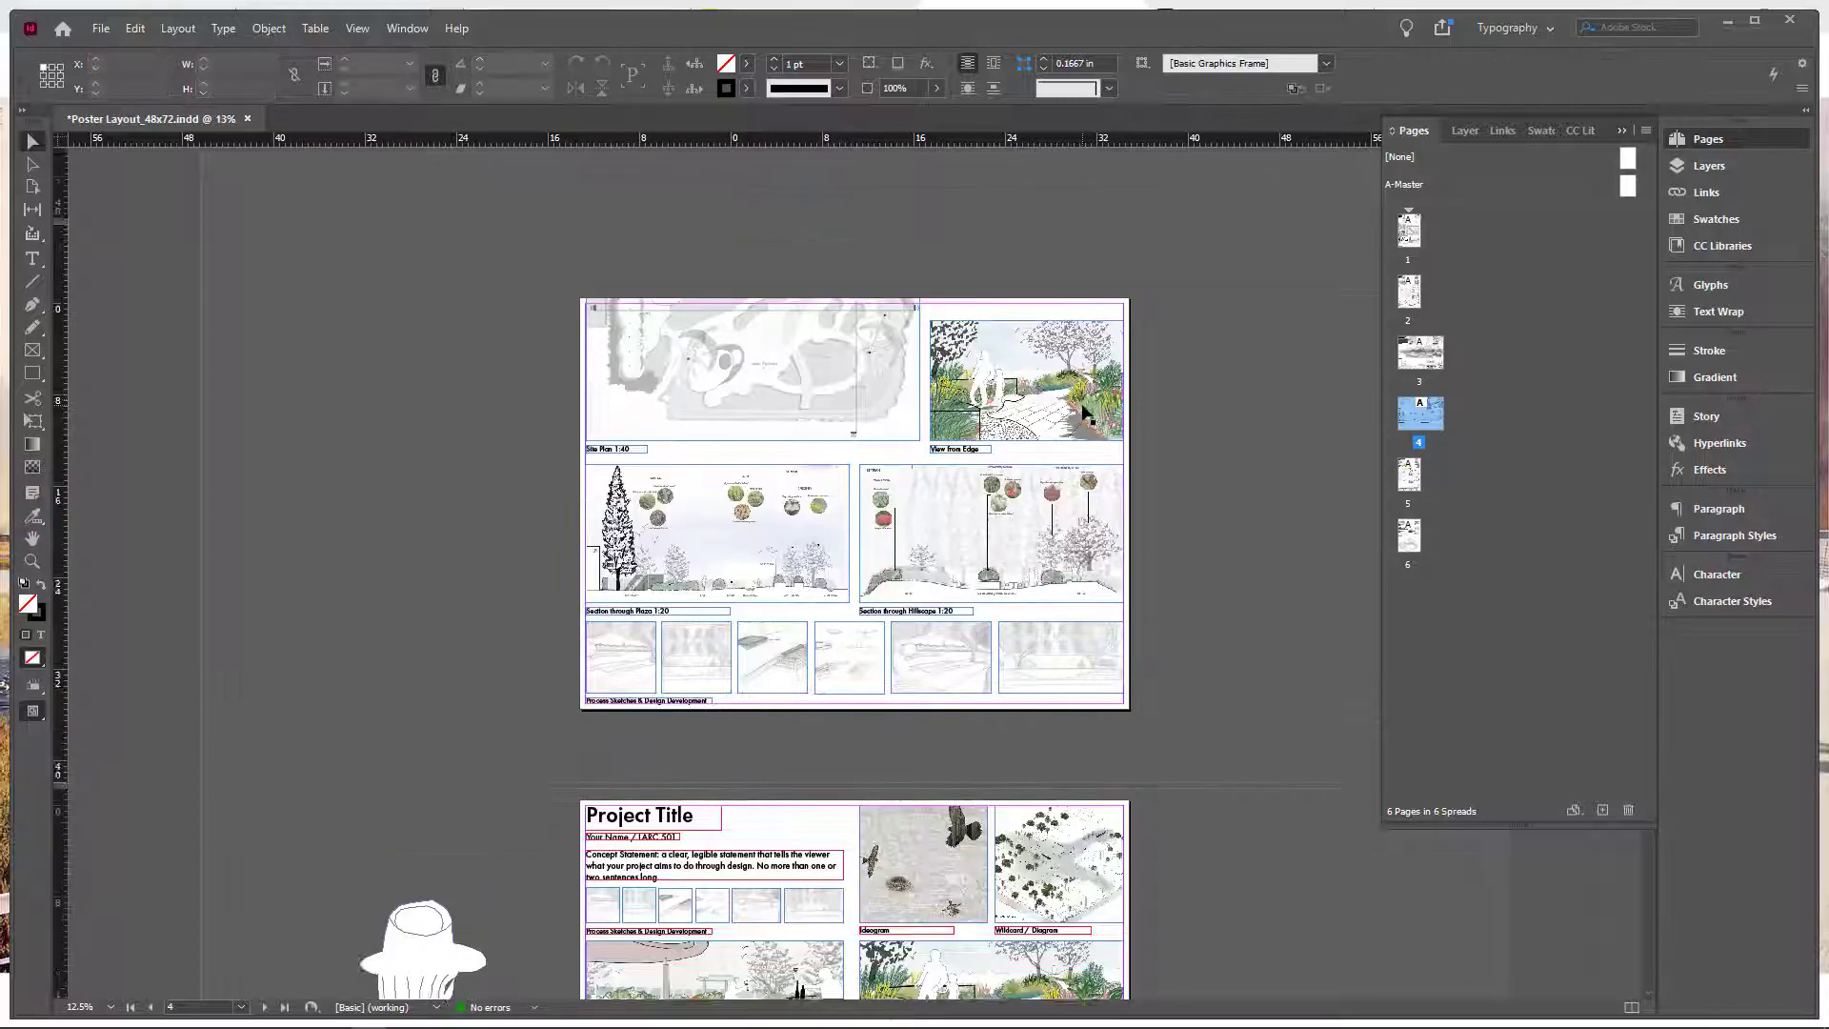
{"action": "left_click", "coordinate": [760, 450]}
{"action": "left_click_drag", "start_coordinate": [753, 442], "coordinate": [753, 446]}
{"action": "left_click", "coordinate": [1190, 507]}
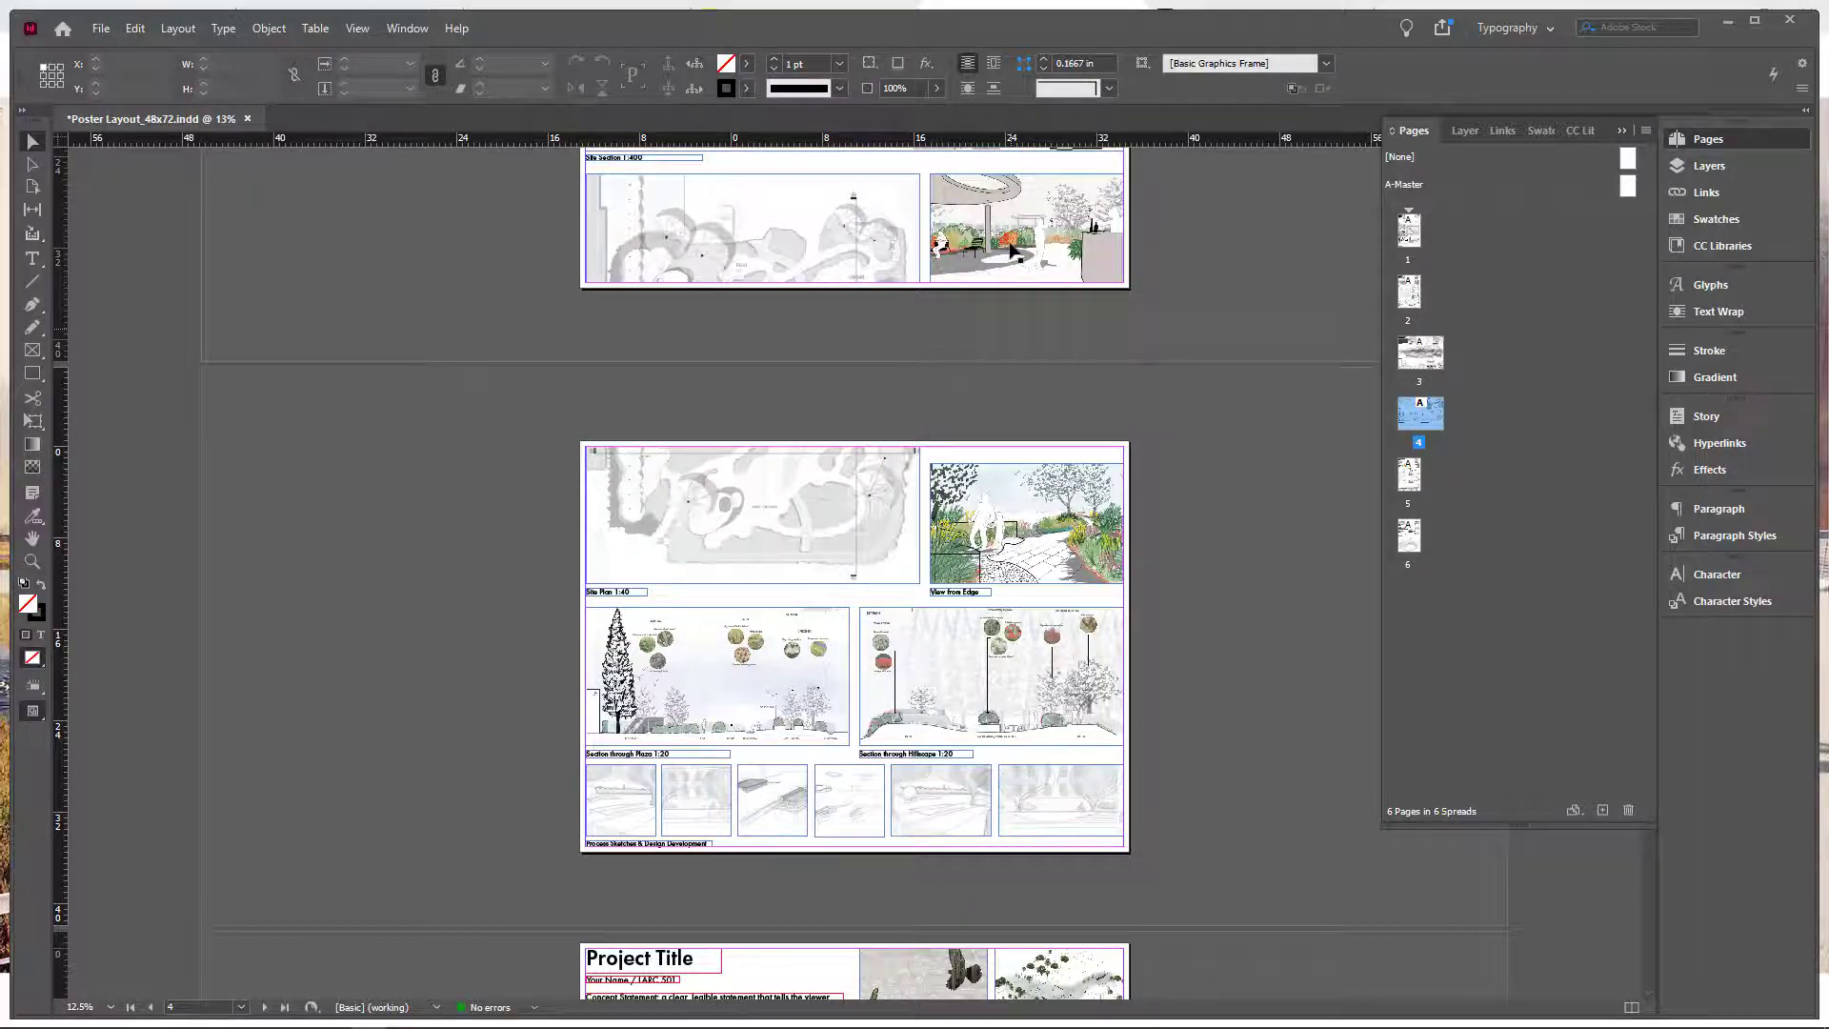
- Copy the View from Lake image and caption from page 2 into page 4's top-right slot
{"action": "scroll", "coordinate": [953, 381], "scroll_direction": "down", "scroll_amount": 6}
{"action": "scroll", "coordinate": [951, 429], "scroll_direction": "up", "scroll_amount": 3}
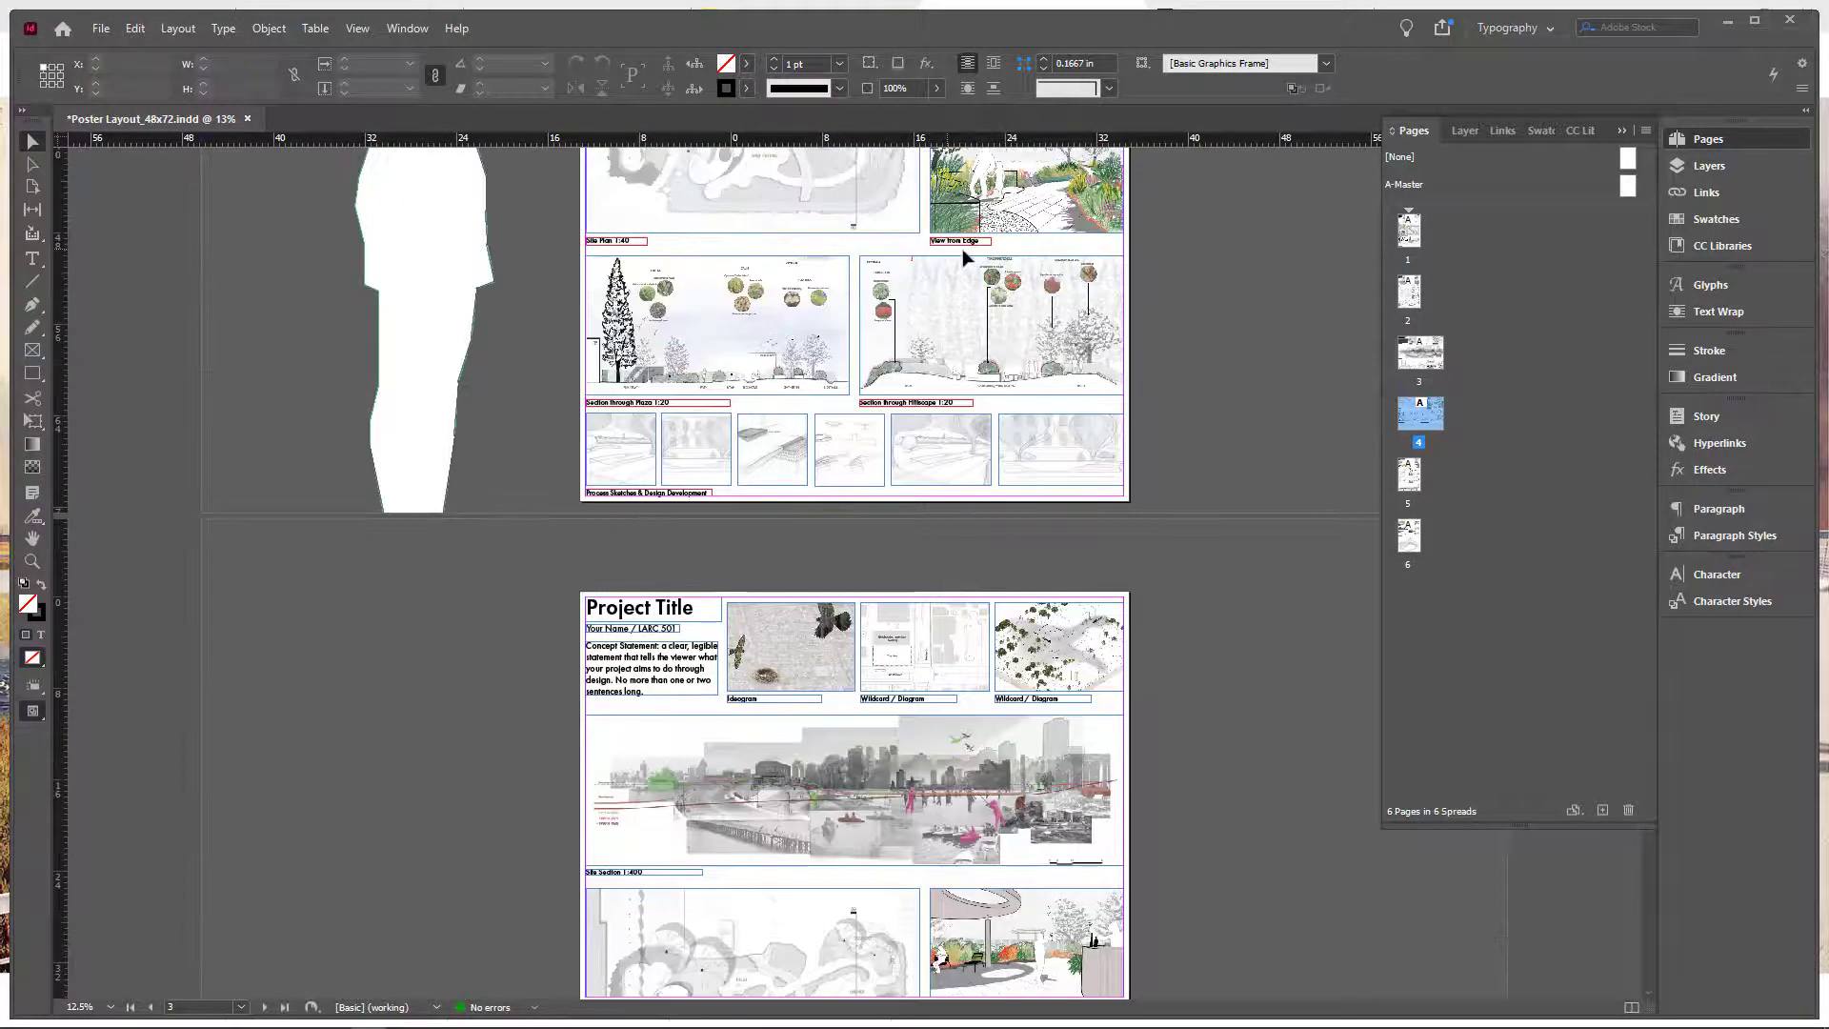
{"action": "scroll", "coordinate": [952, 314], "scroll_direction": "up", "scroll_amount": 4}
{"action": "left_click", "coordinate": [958, 457]}
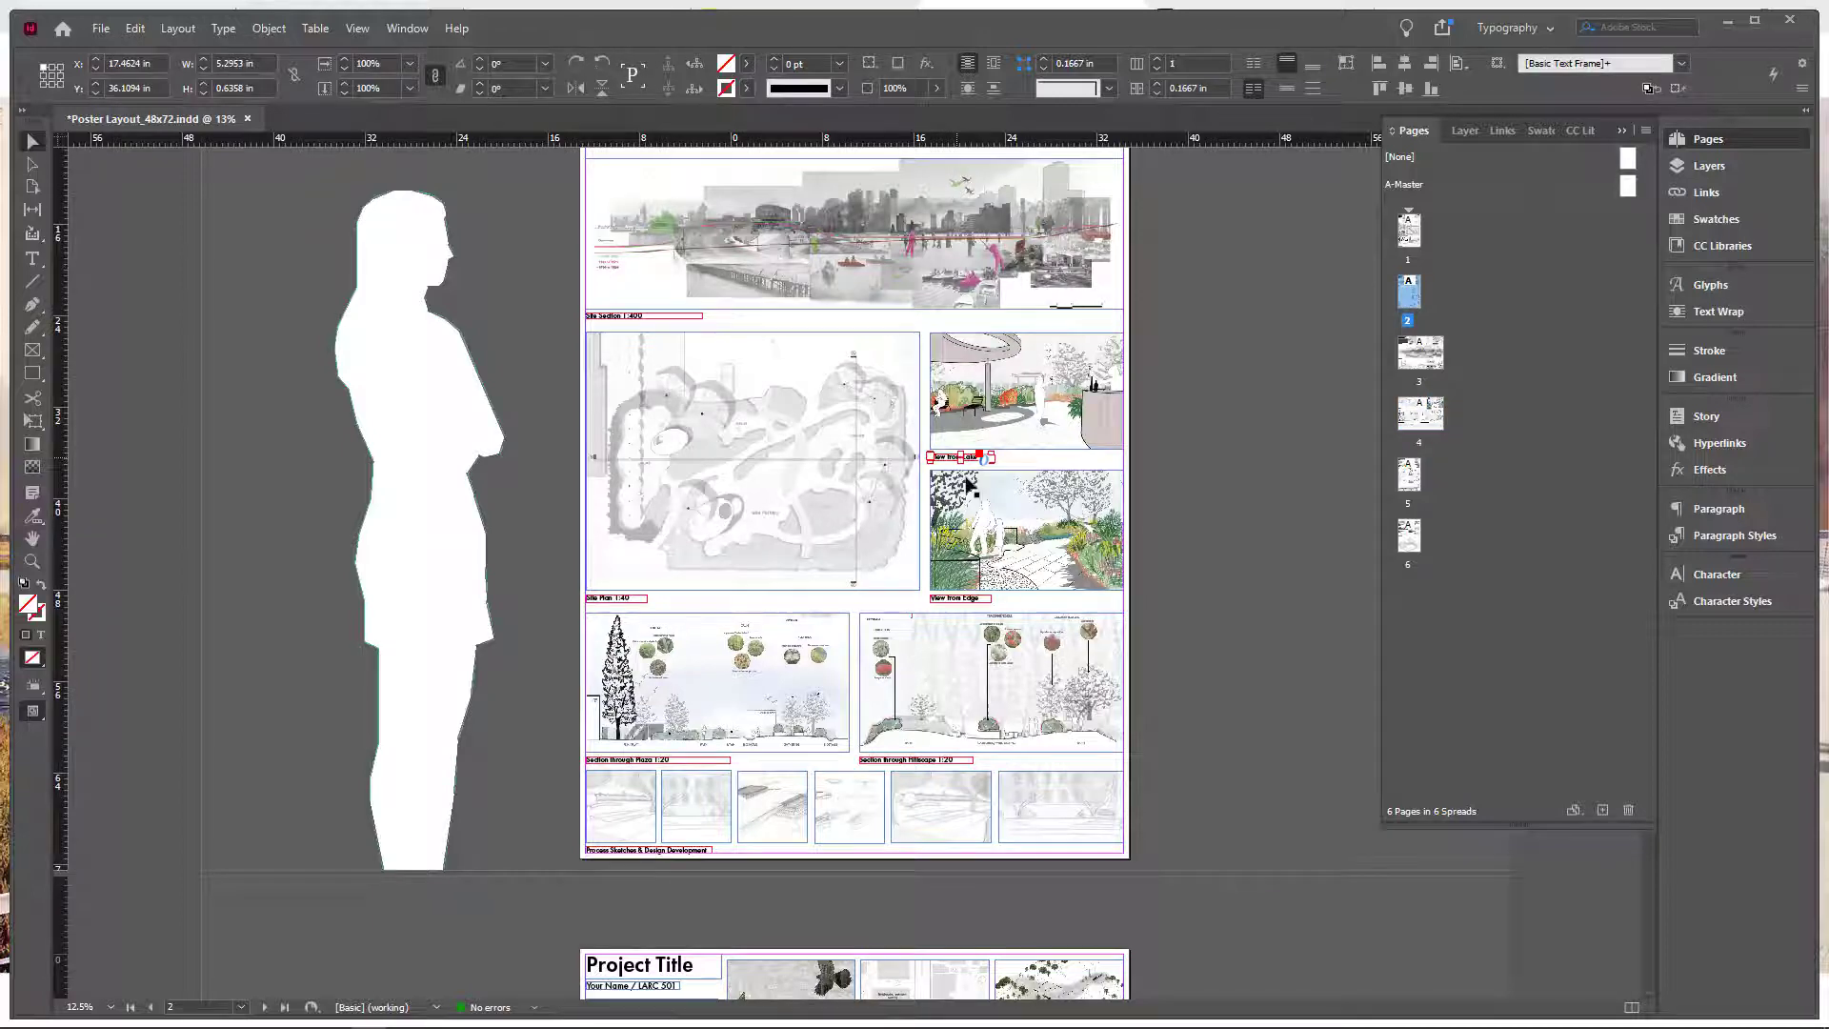
{"action": "left_click", "coordinate": [981, 526]}
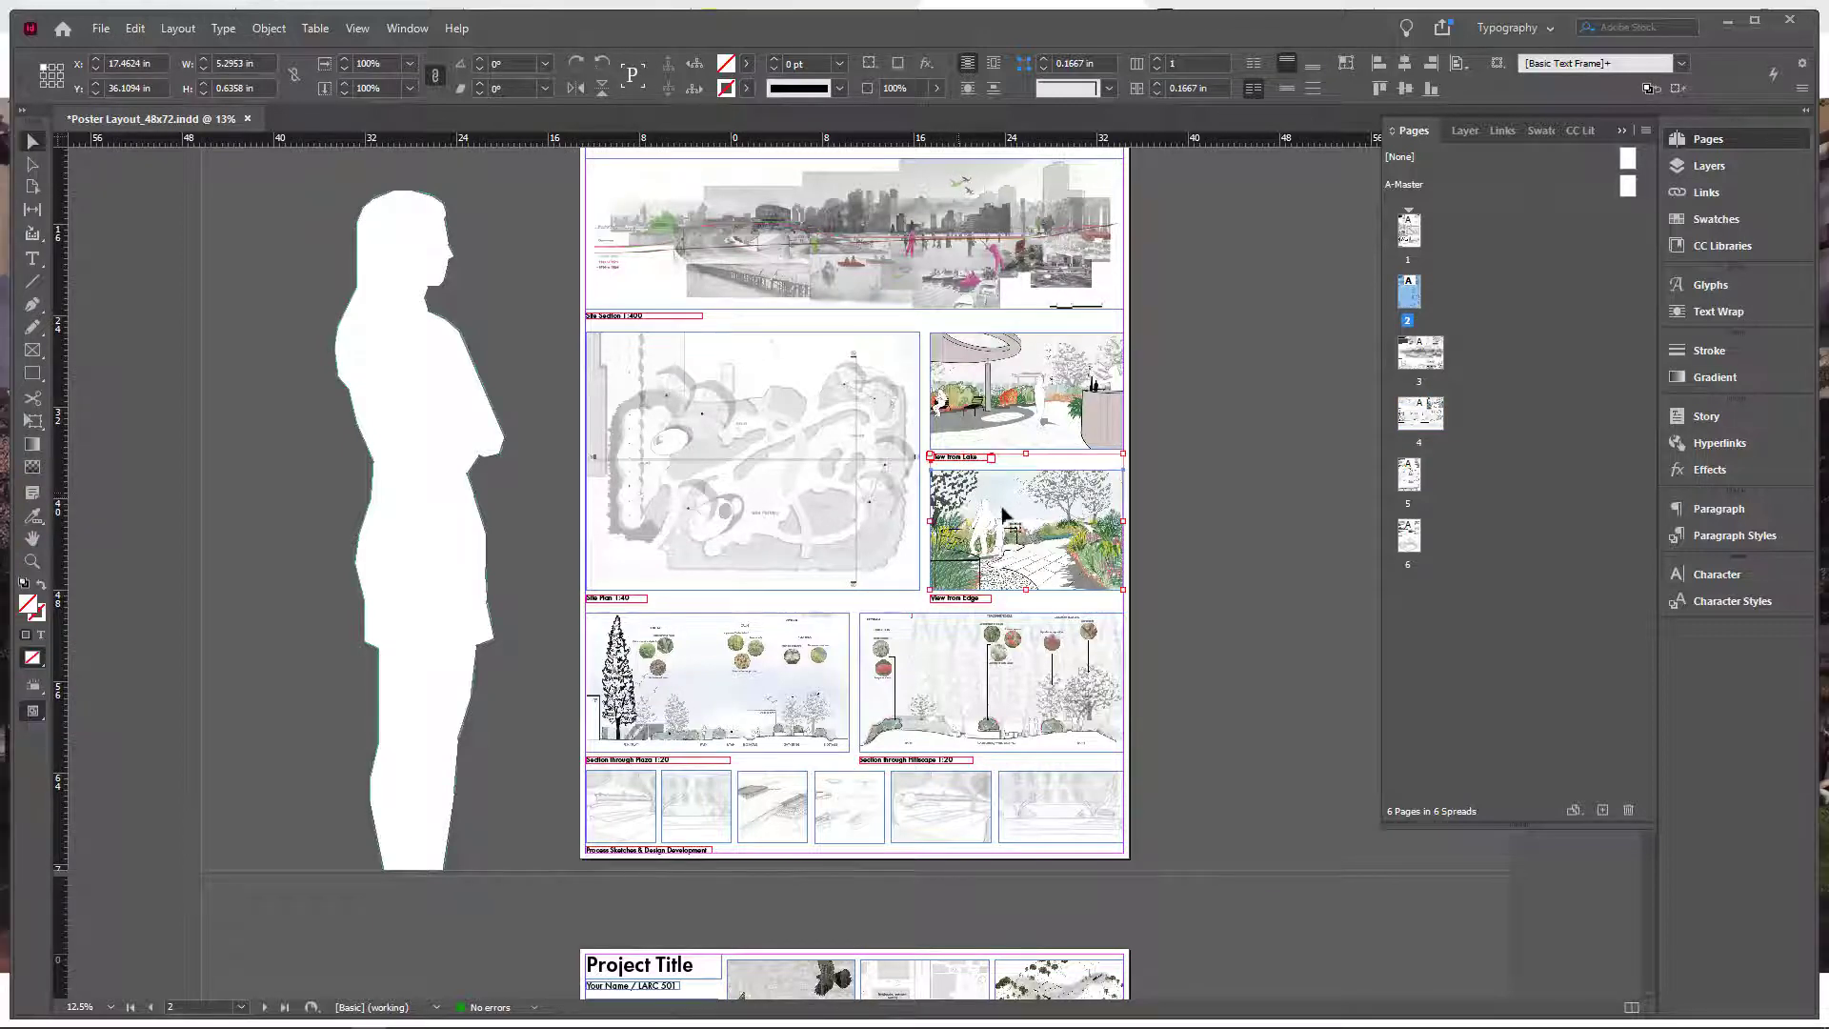
{"action": "scroll", "coordinate": [981, 526], "scroll_direction": "down", "scroll_amount": 15}
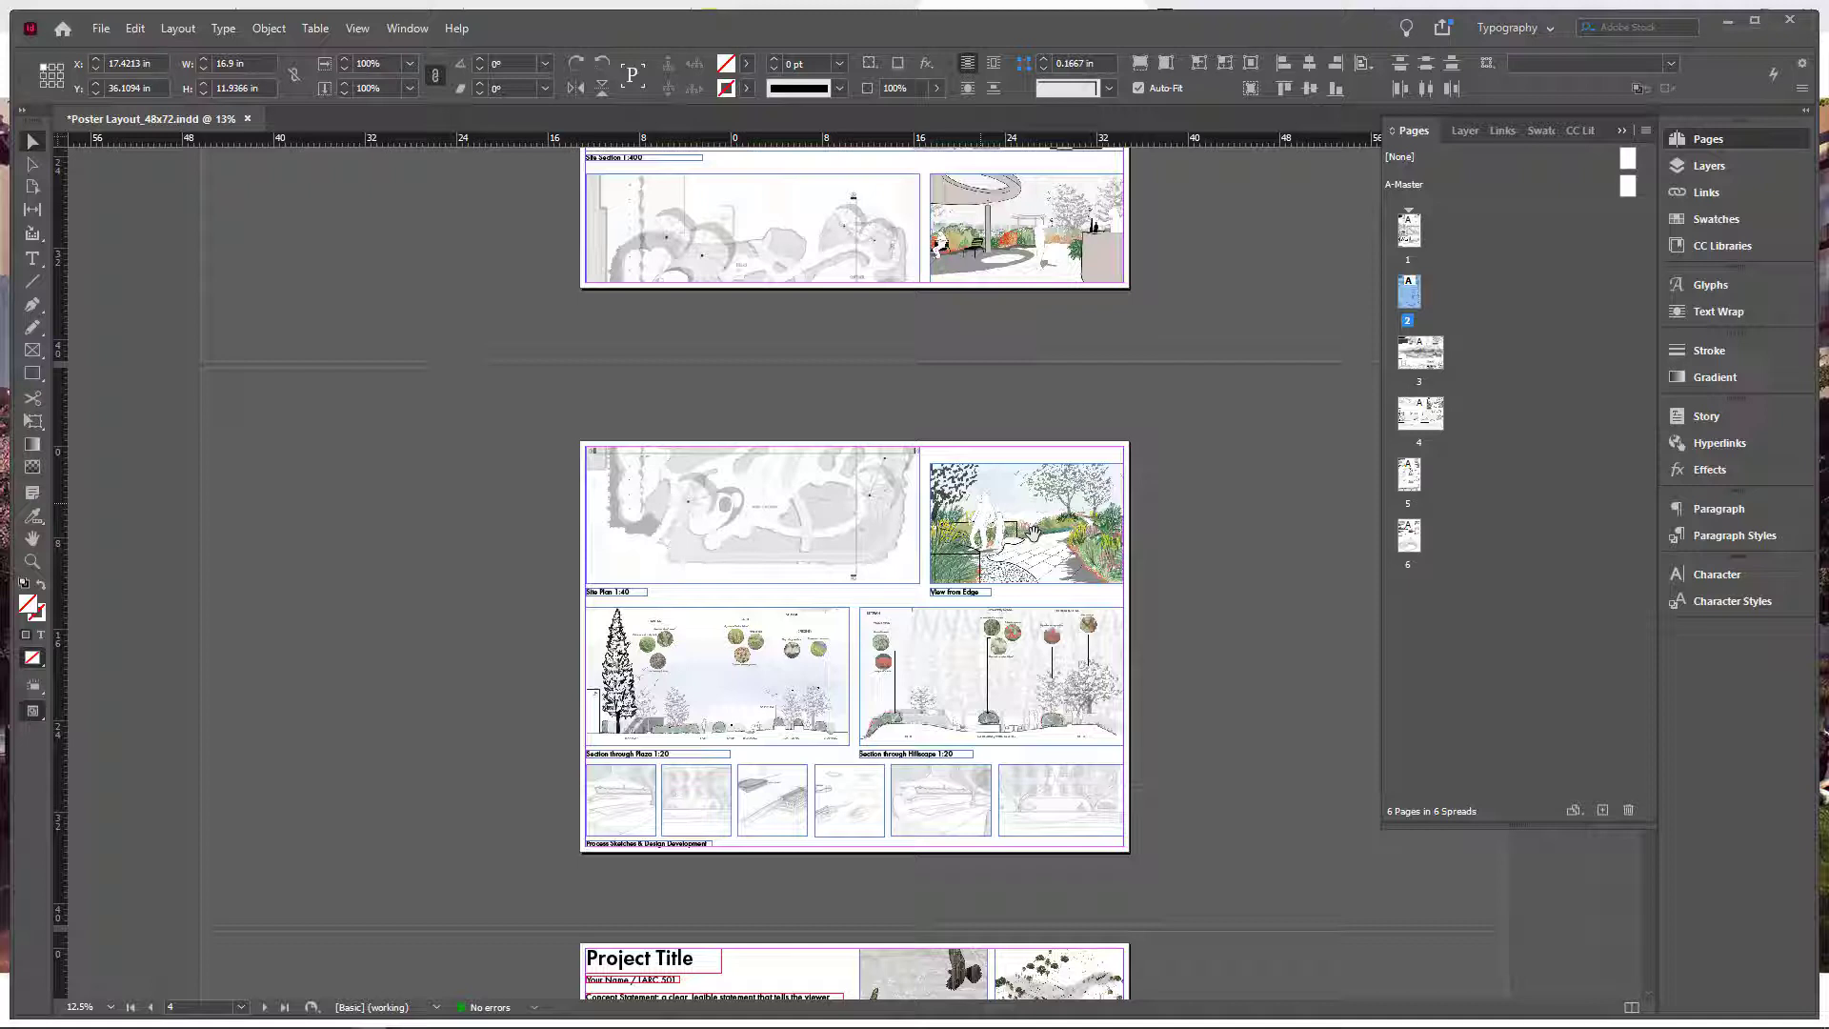
{"action": "key", "text": "ctrl+v"}
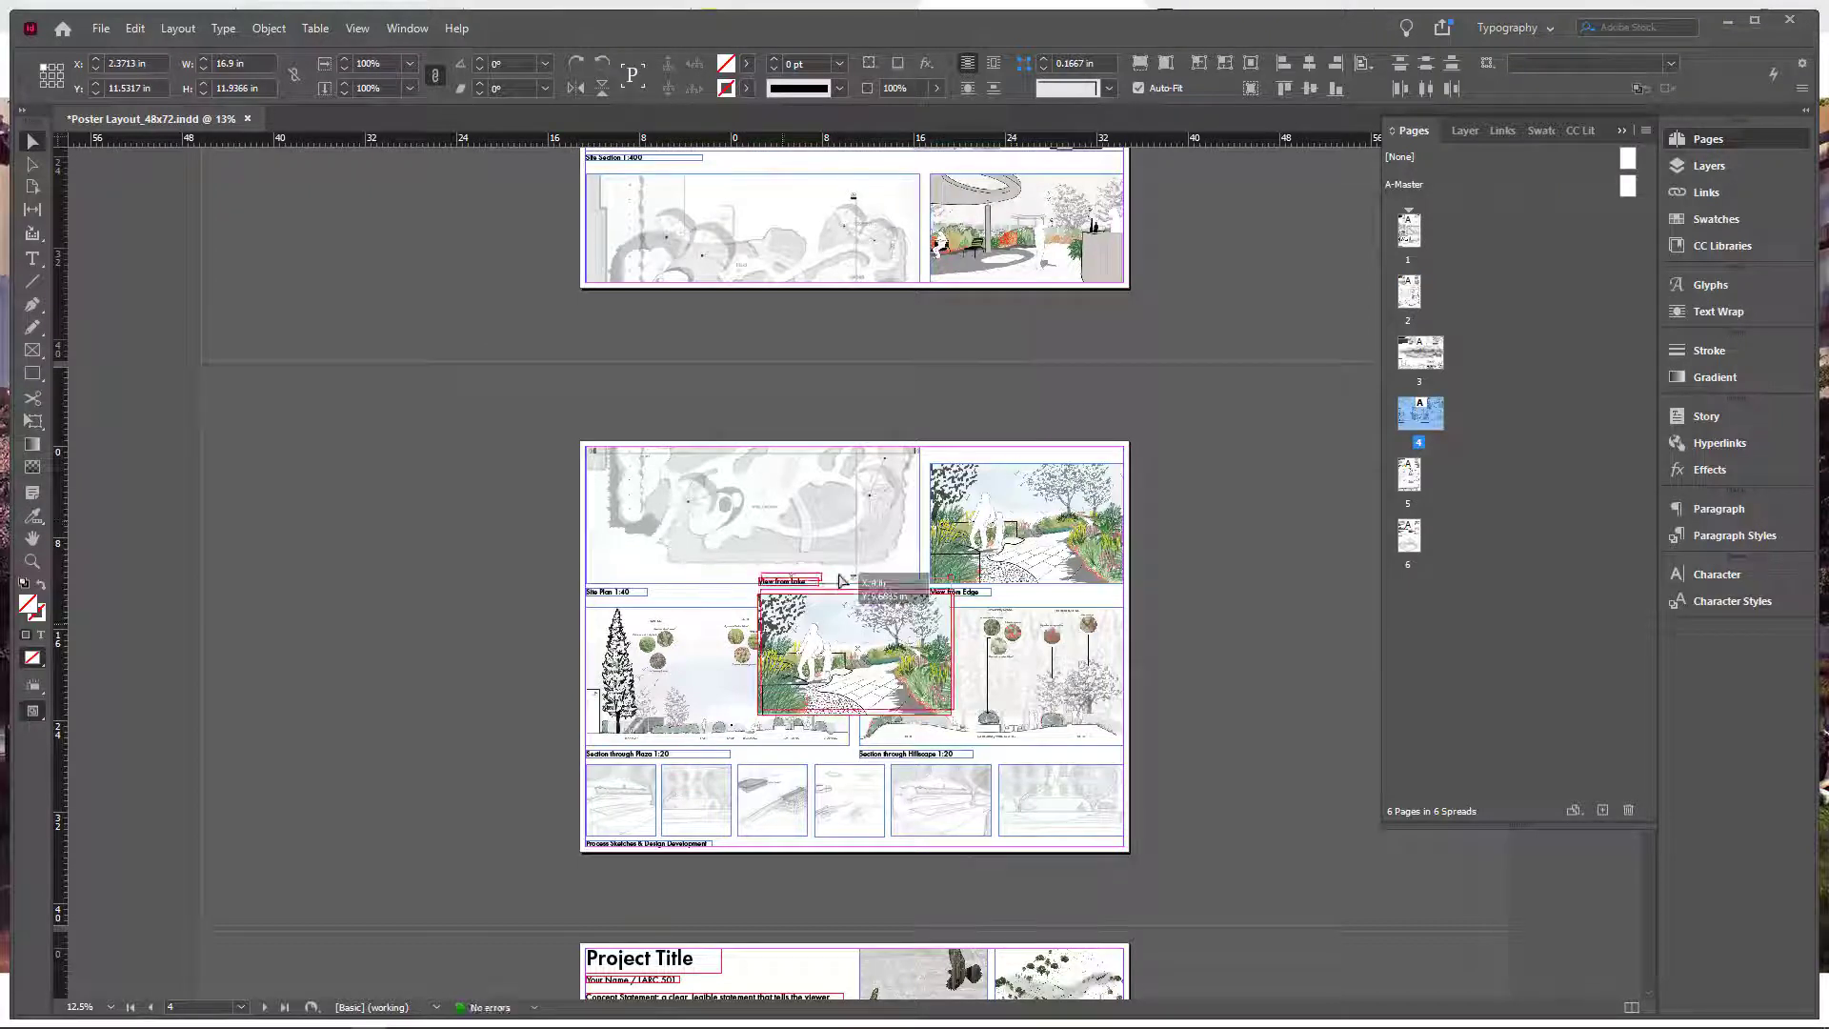
{"action": "left_click_drag", "start_coordinate": [819, 633], "coordinate": [956, 498]}
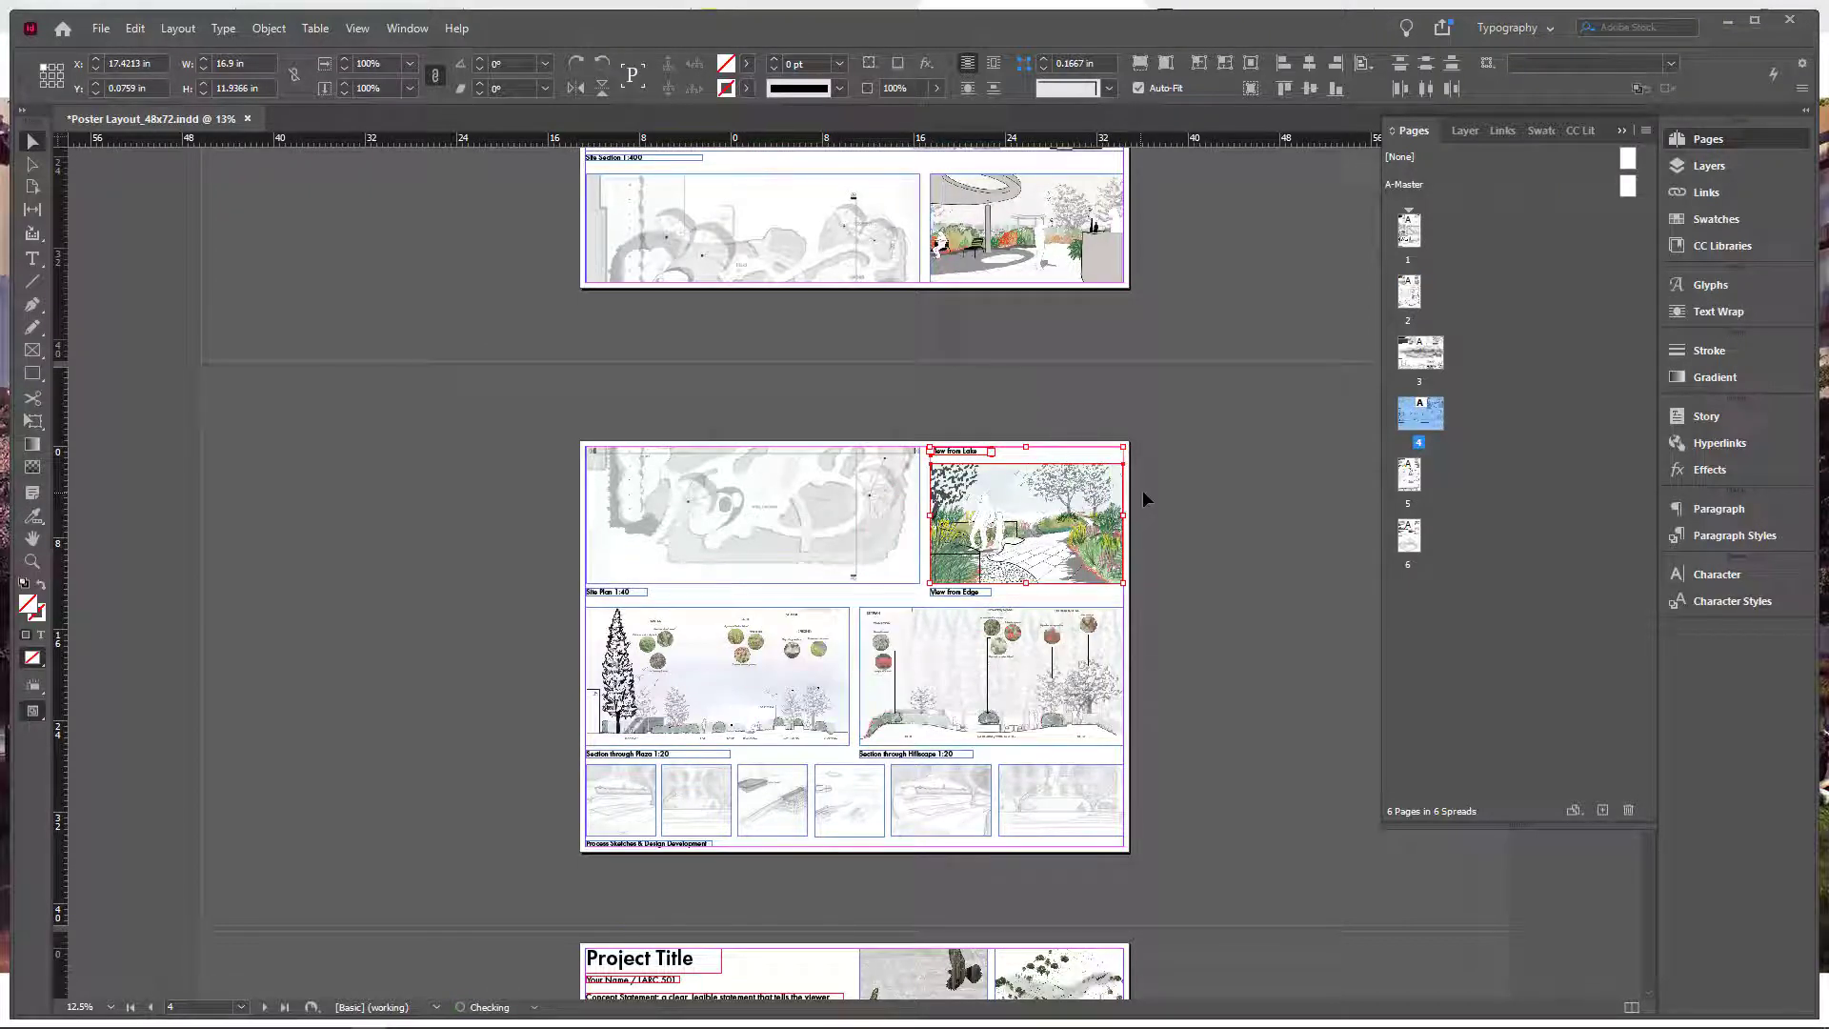
{"action": "left_click", "coordinate": [1143, 502]}
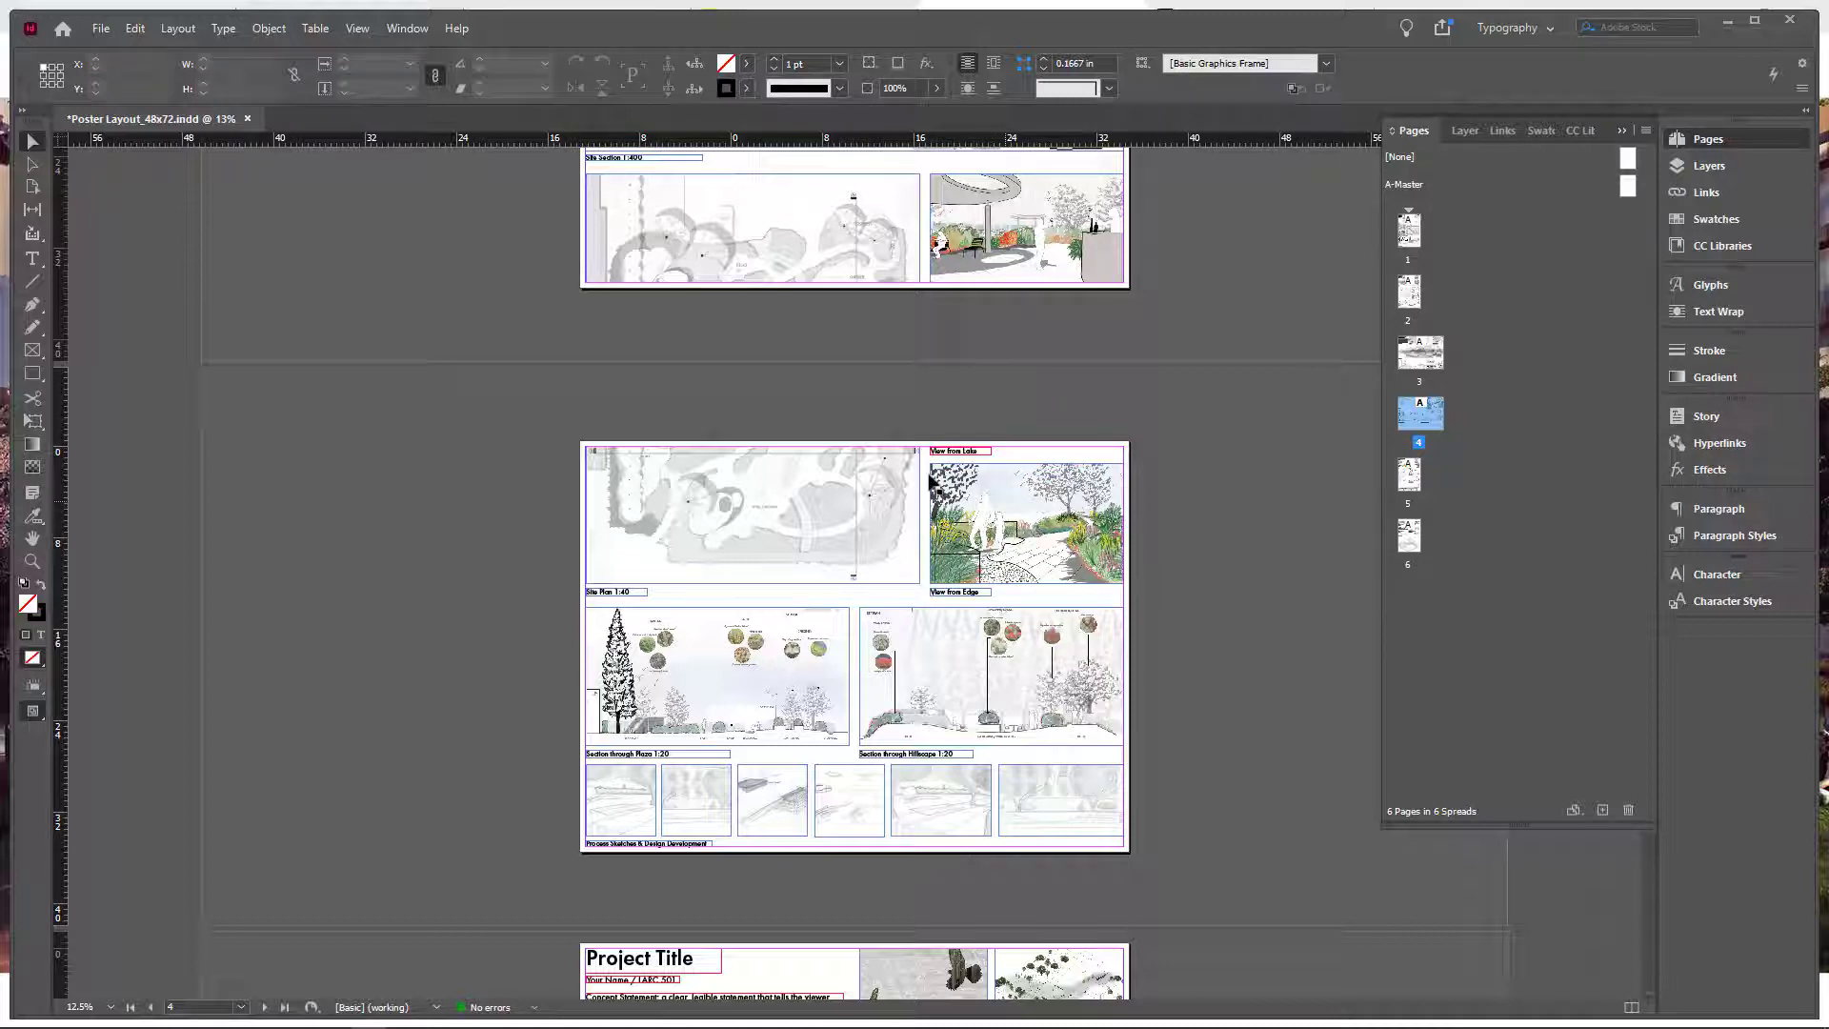
- Compare the placed lake view with page 3's top-right image, then select page 4's site plan
{"action": "left_click", "coordinate": [951, 458]}
{"action": "left_click", "coordinate": [1012, 271]}
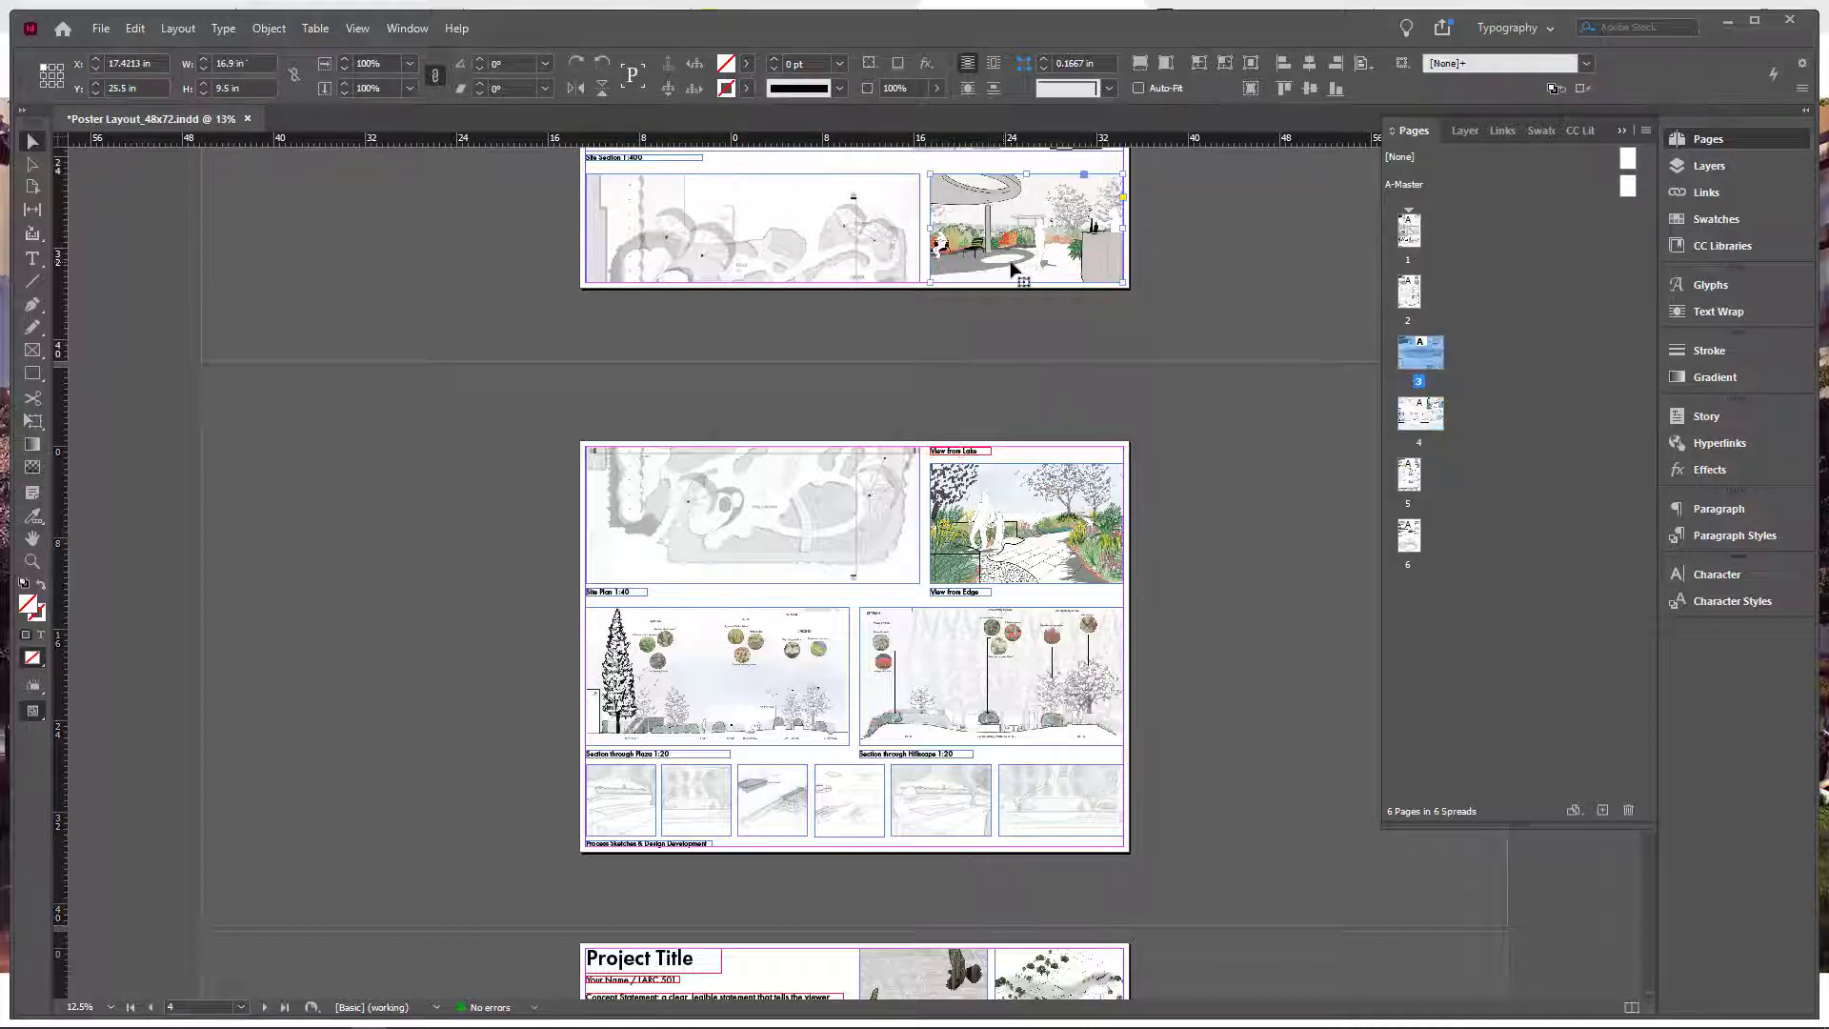
{"action": "left_click", "coordinate": [1155, 408]}
{"action": "left_click", "coordinate": [1053, 265]}
{"action": "left_click", "coordinate": [787, 469]}
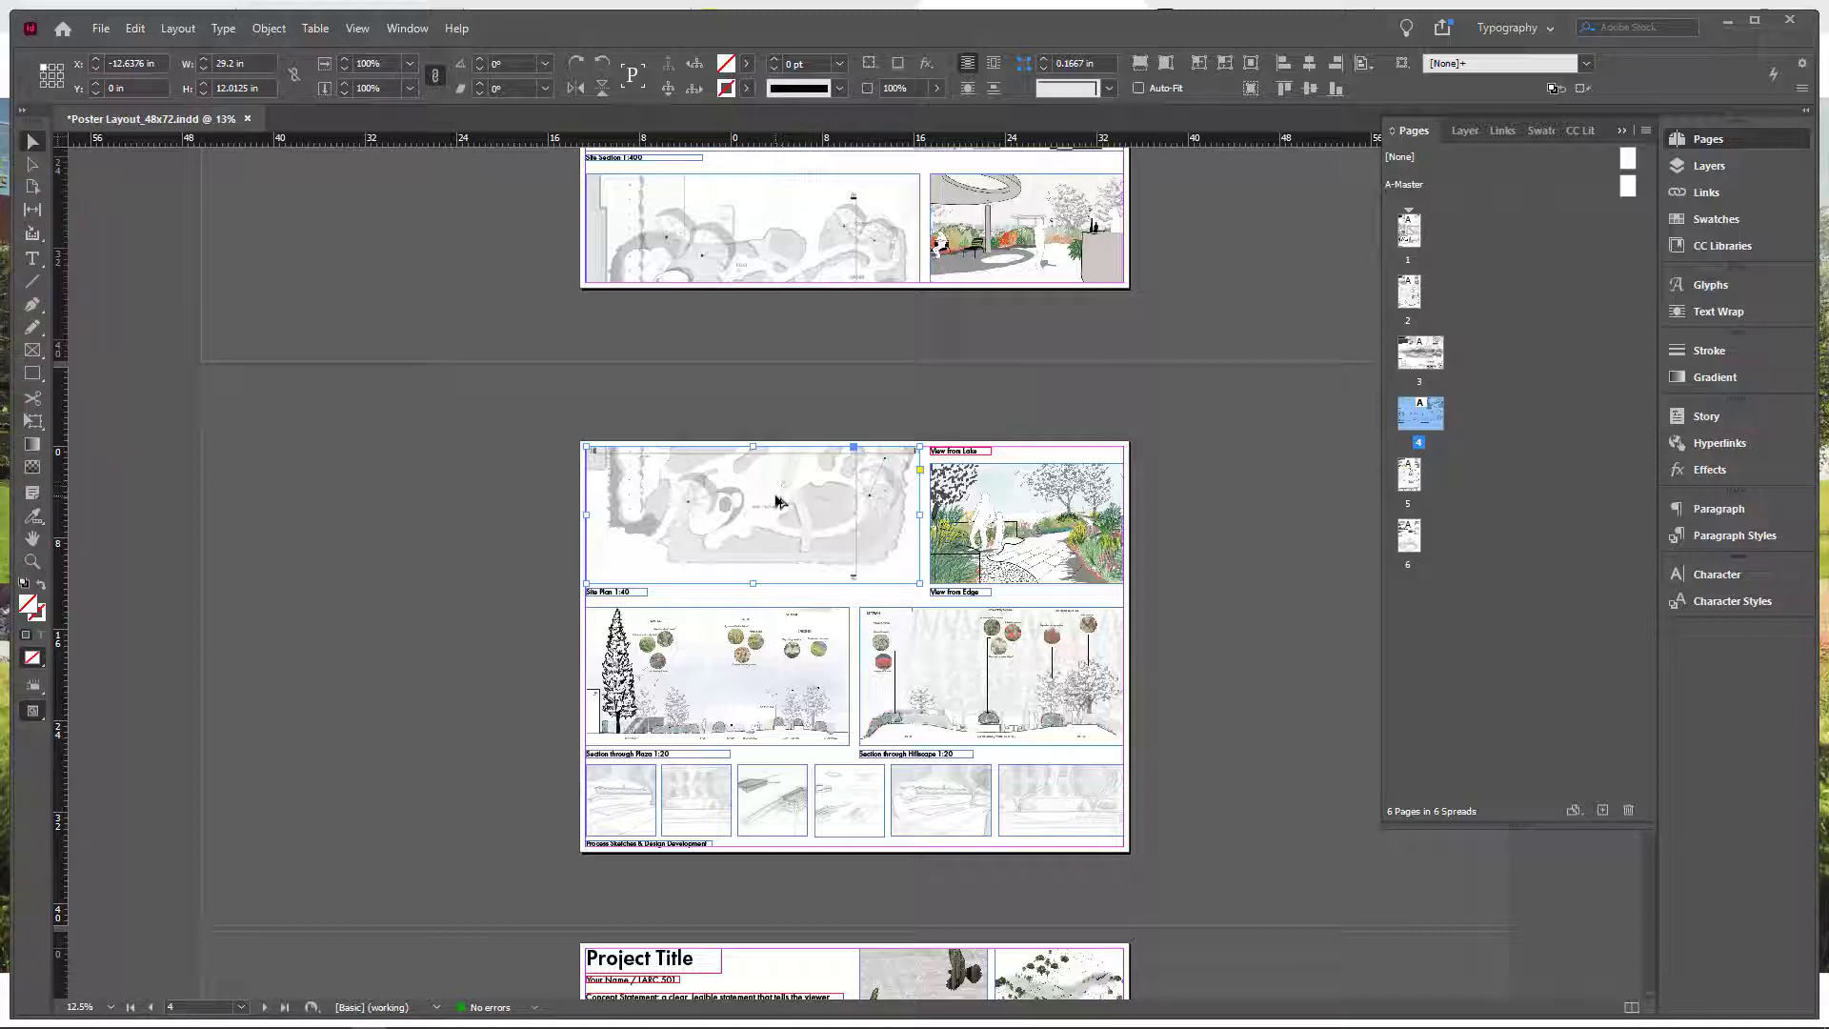
- Place a copy of the site plan at Y 35 in on page 3's bottom, zooming to check the split
{"action": "left_click_drag", "start_coordinate": [776, 500], "coordinate": [796, 345]}
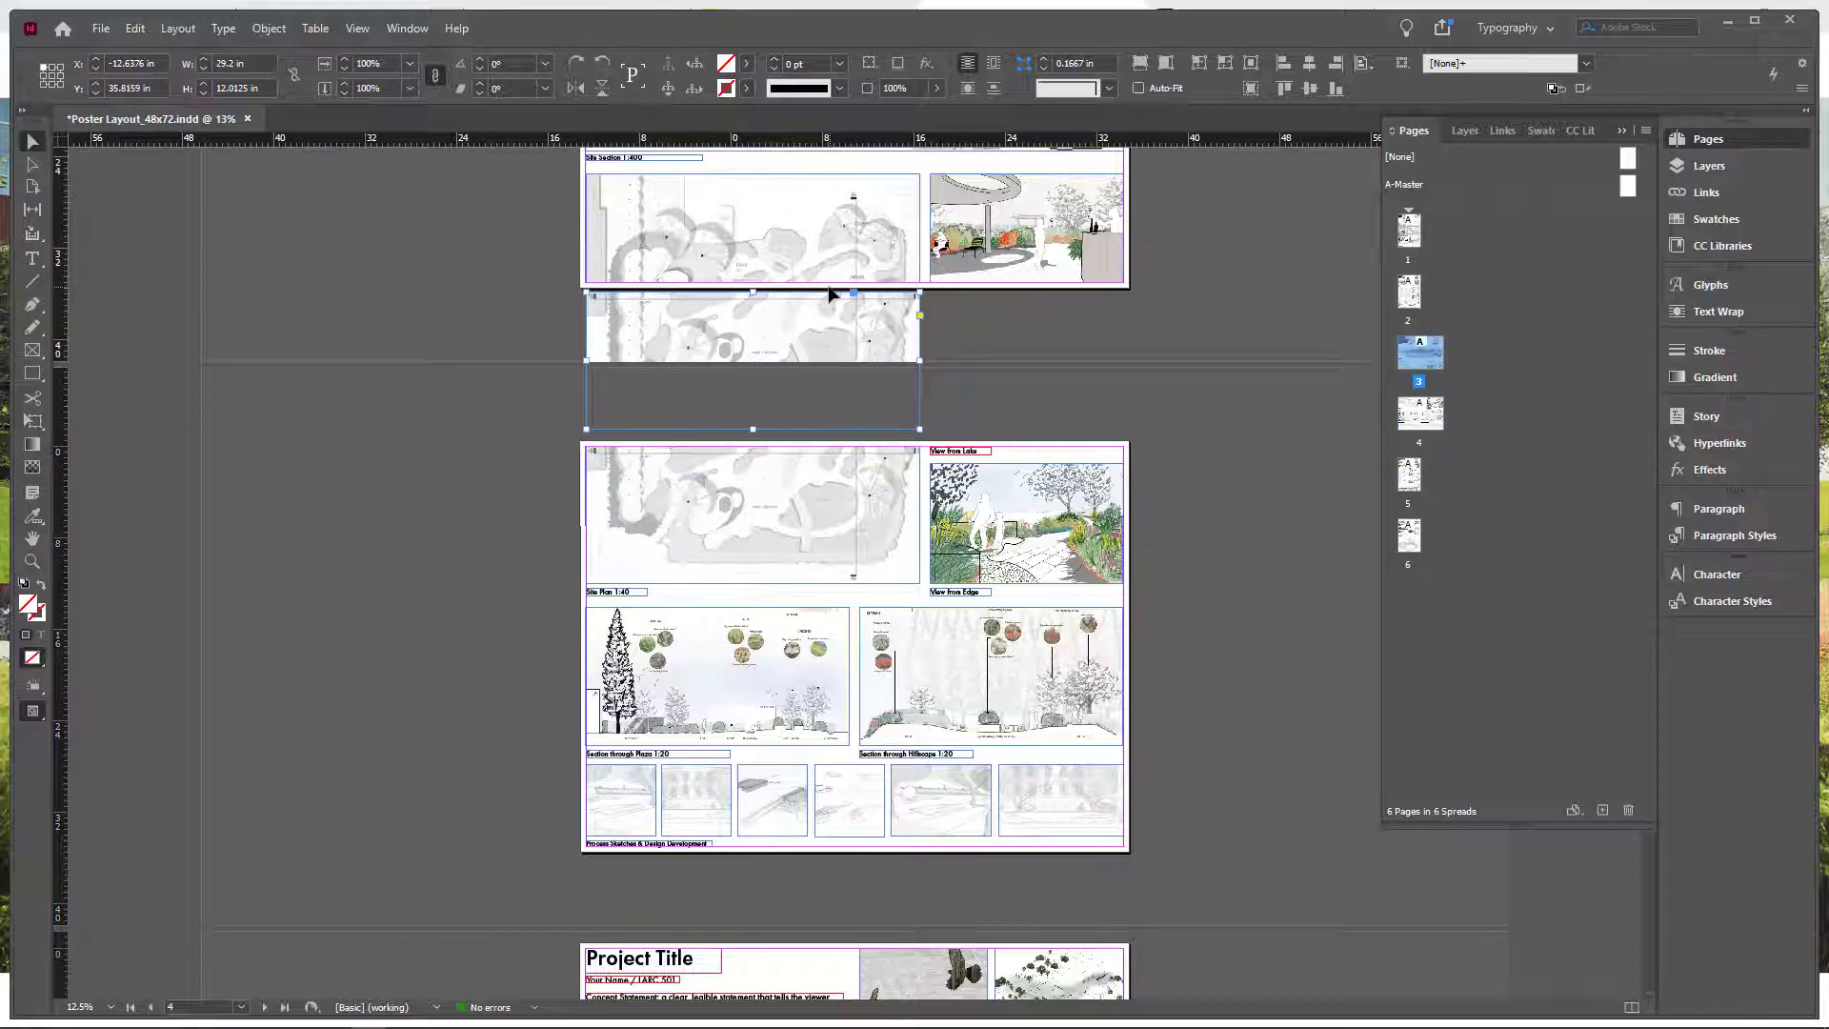
{"action": "key", "text": "ctrl+equal"}
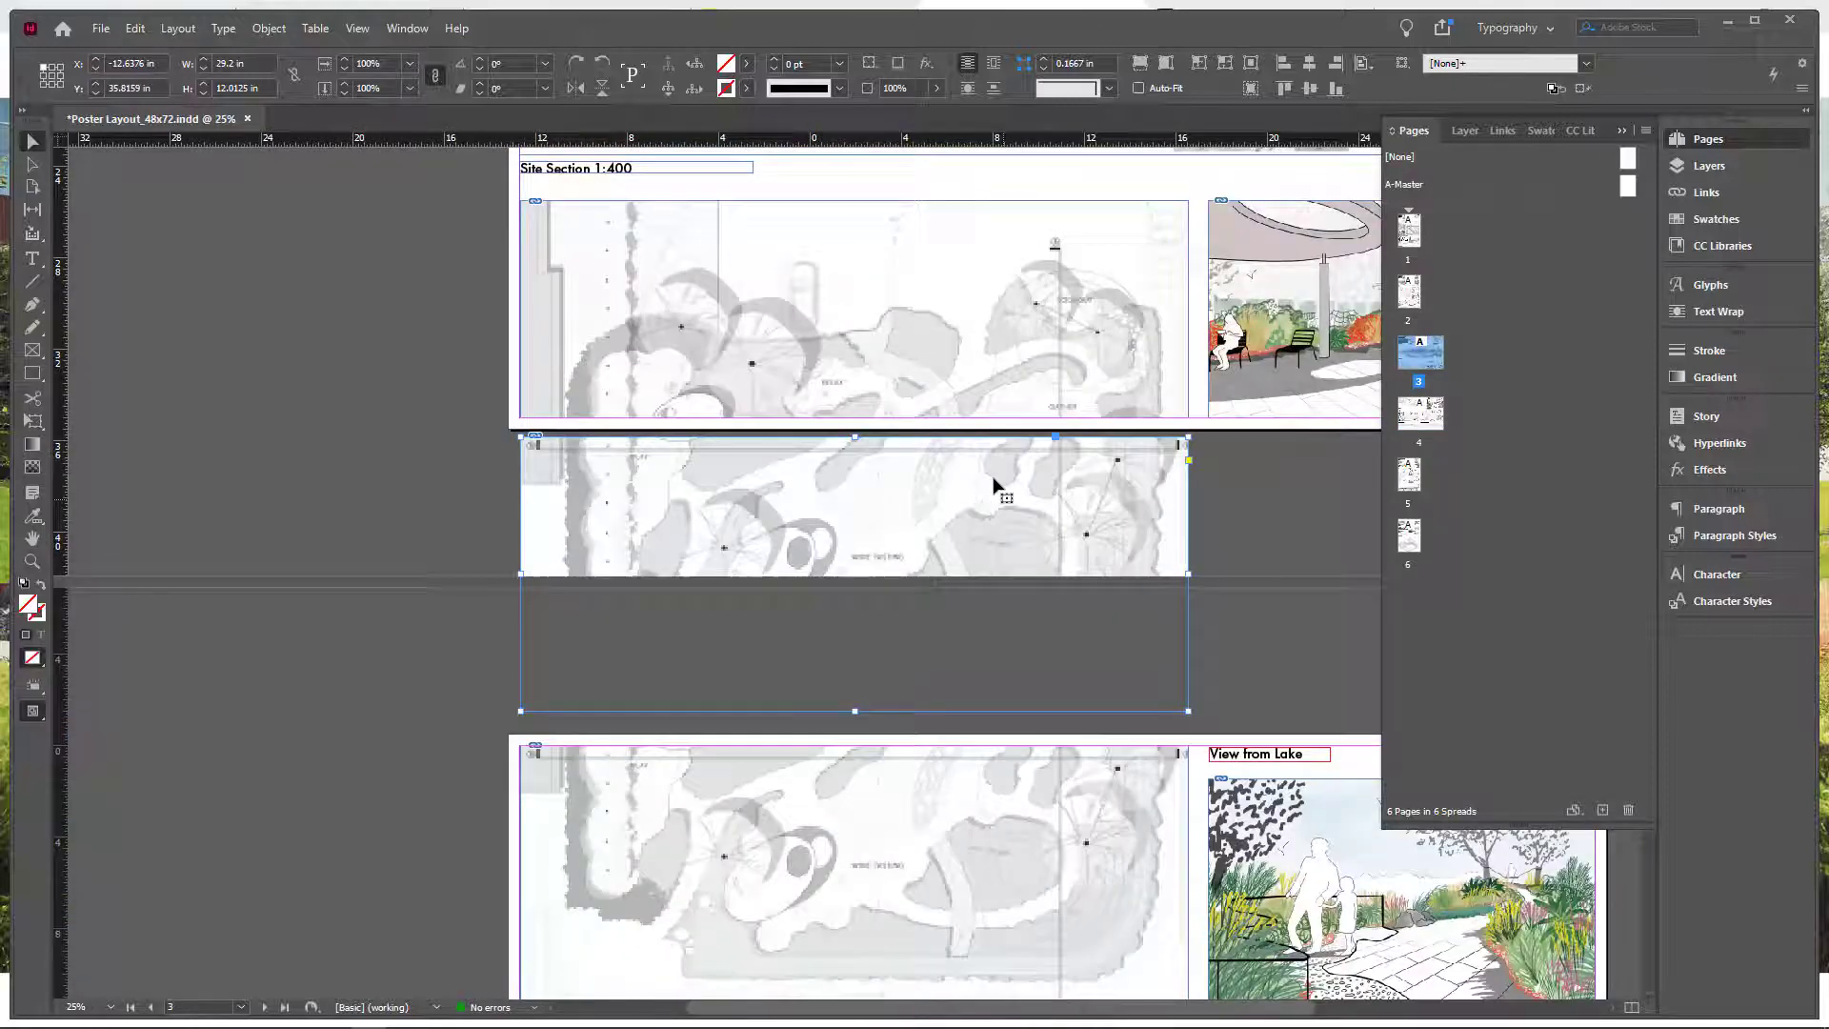
{"action": "left_click_drag", "start_coordinate": [1120, 362], "coordinate": [1052, 365]}
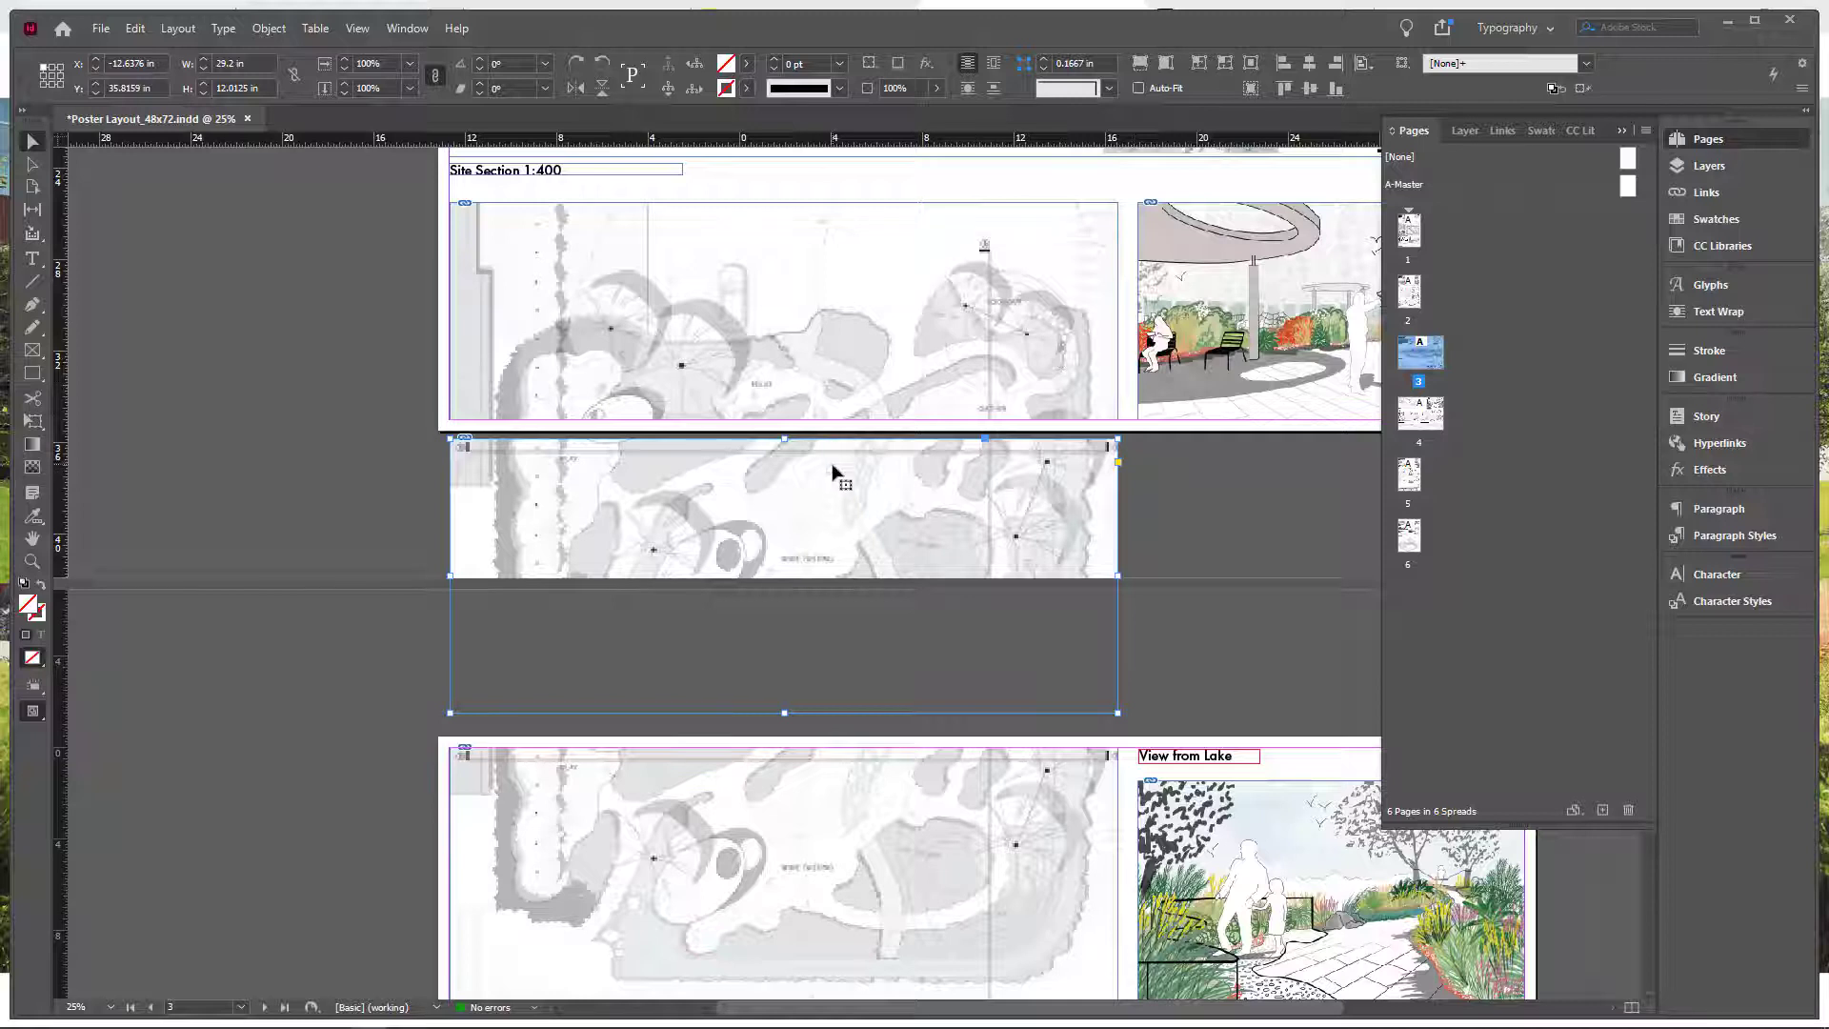
{"action": "left_click_drag", "start_coordinate": [875, 482], "coordinate": [877, 463]}
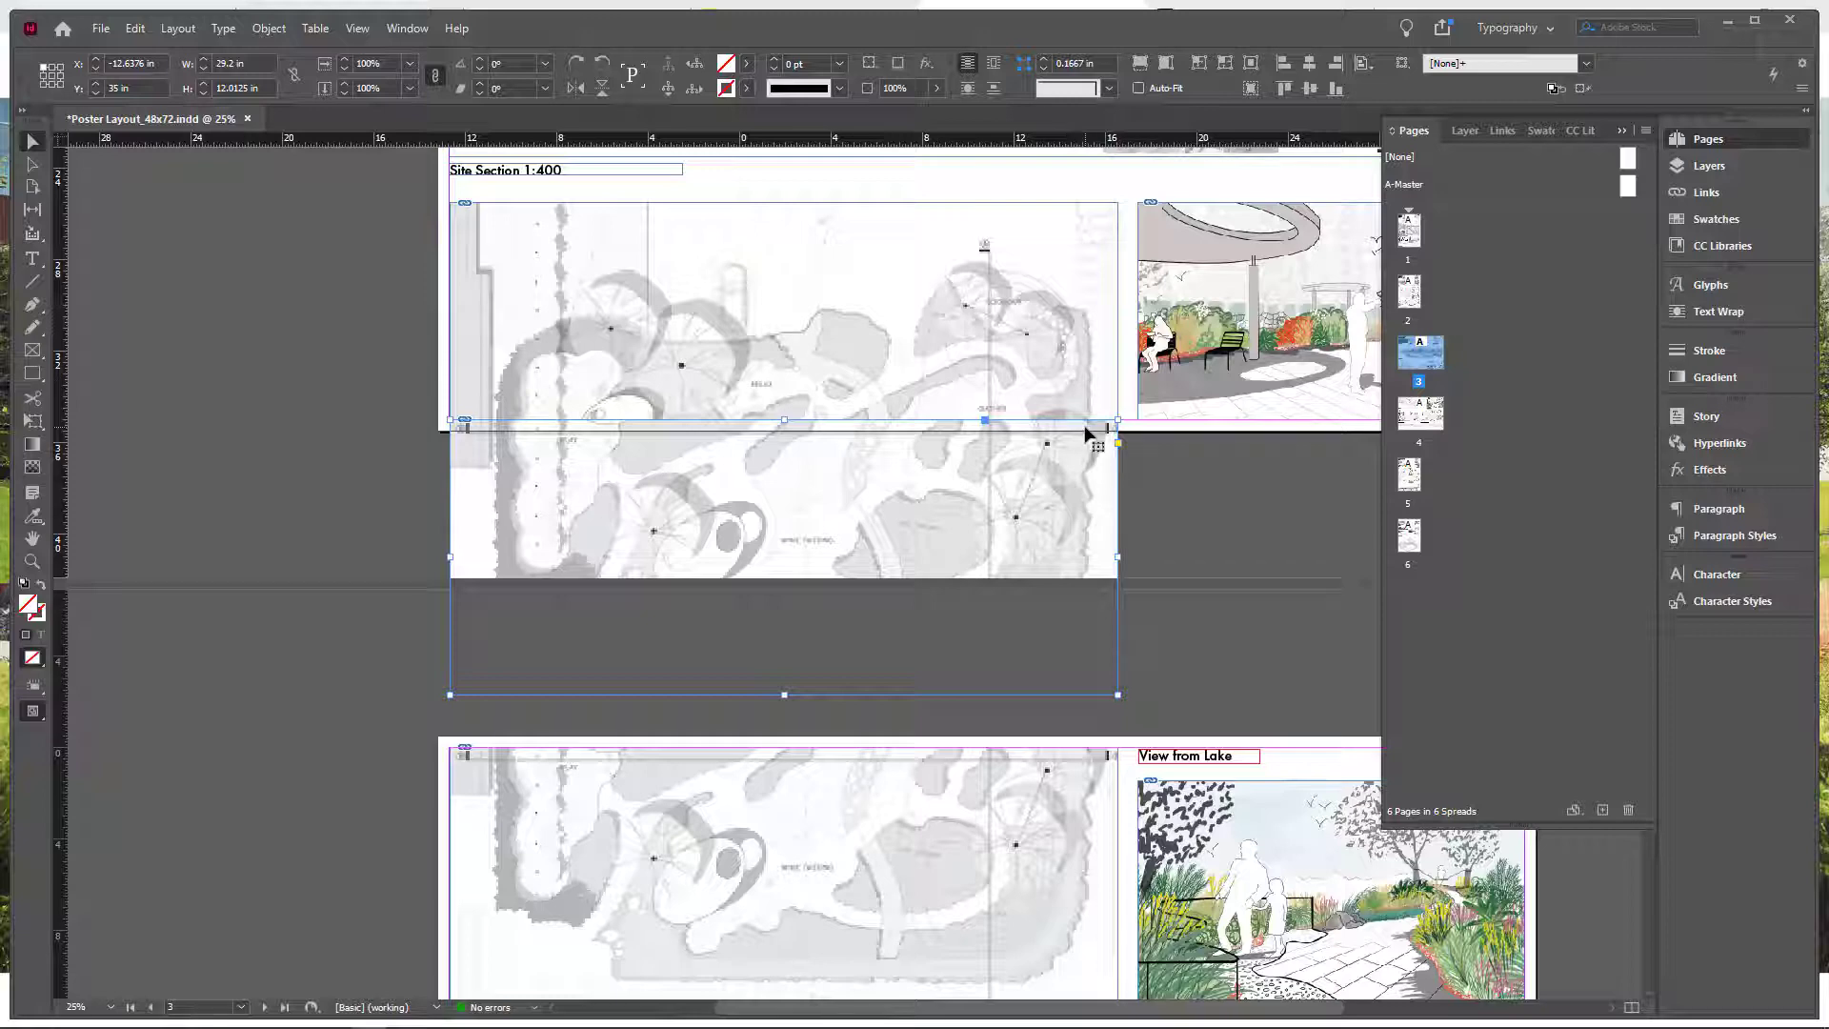
{"action": "key", "text": "ctrl+="}
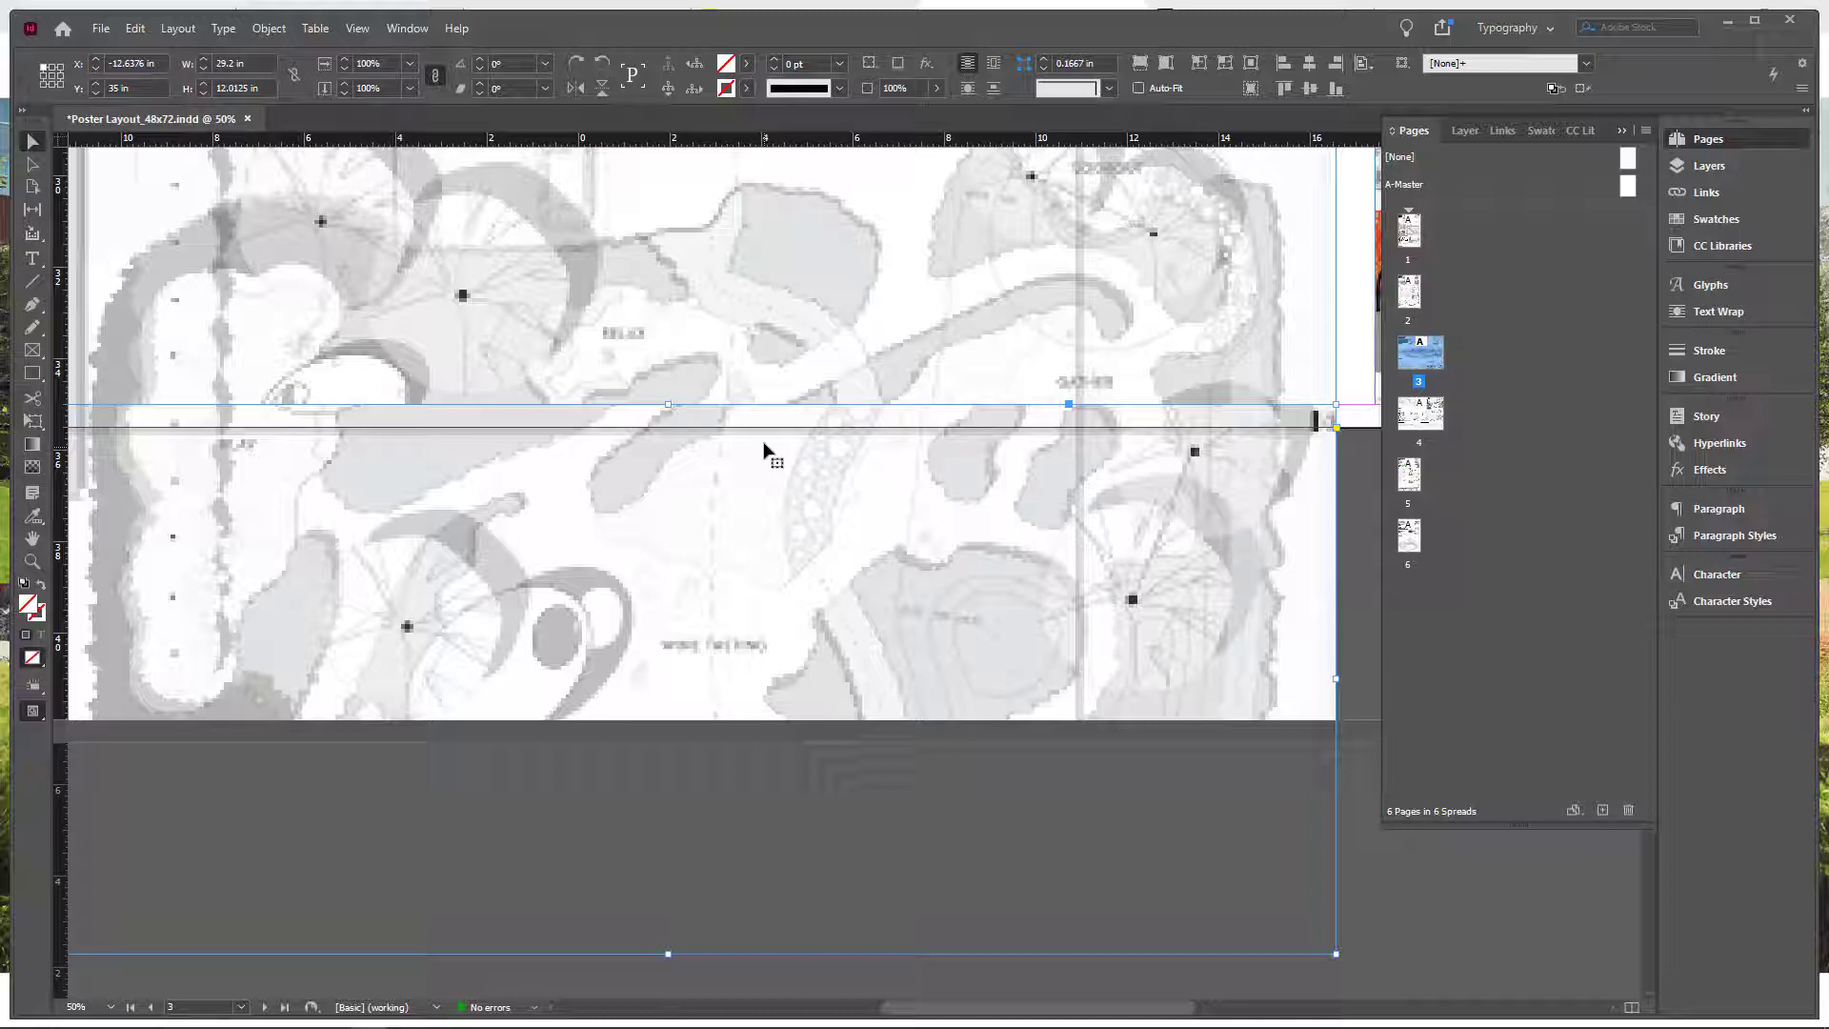
{"action": "key", "text": "ctrl+minus"}
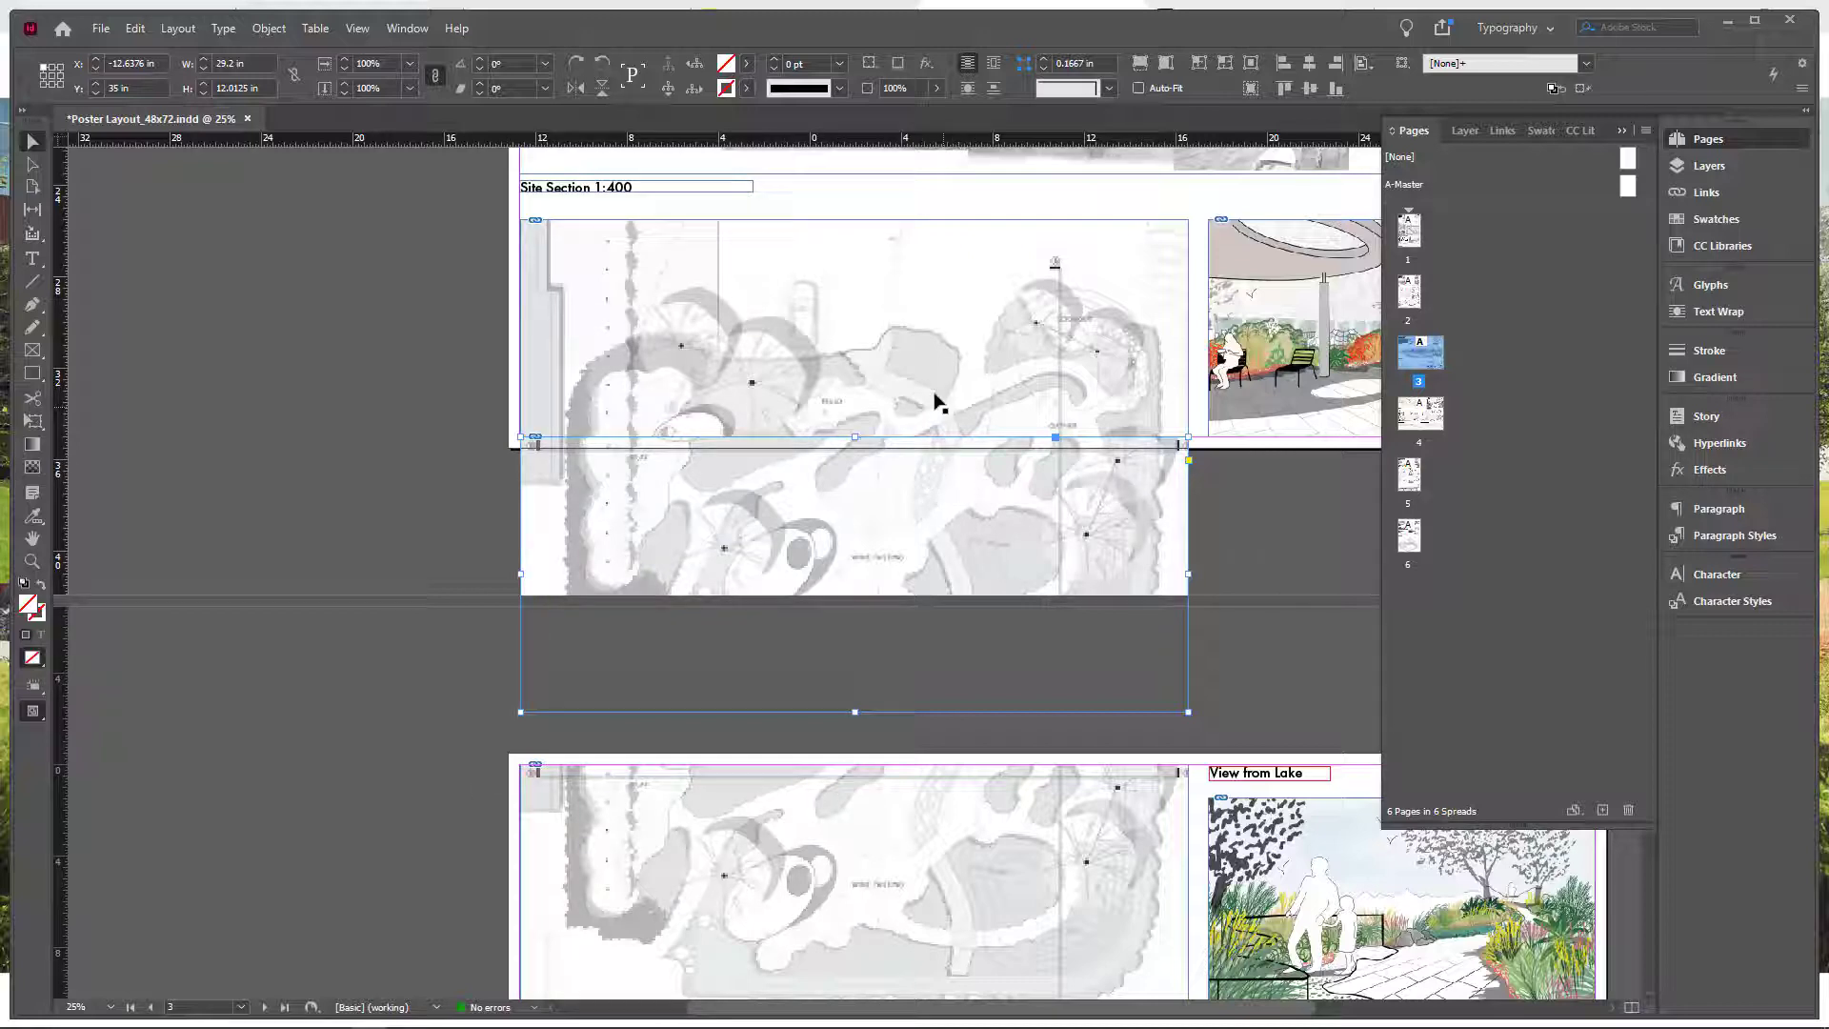
{"action": "scroll", "coordinate": [991, 461], "scroll_direction": "right", "scroll_amount": 2}
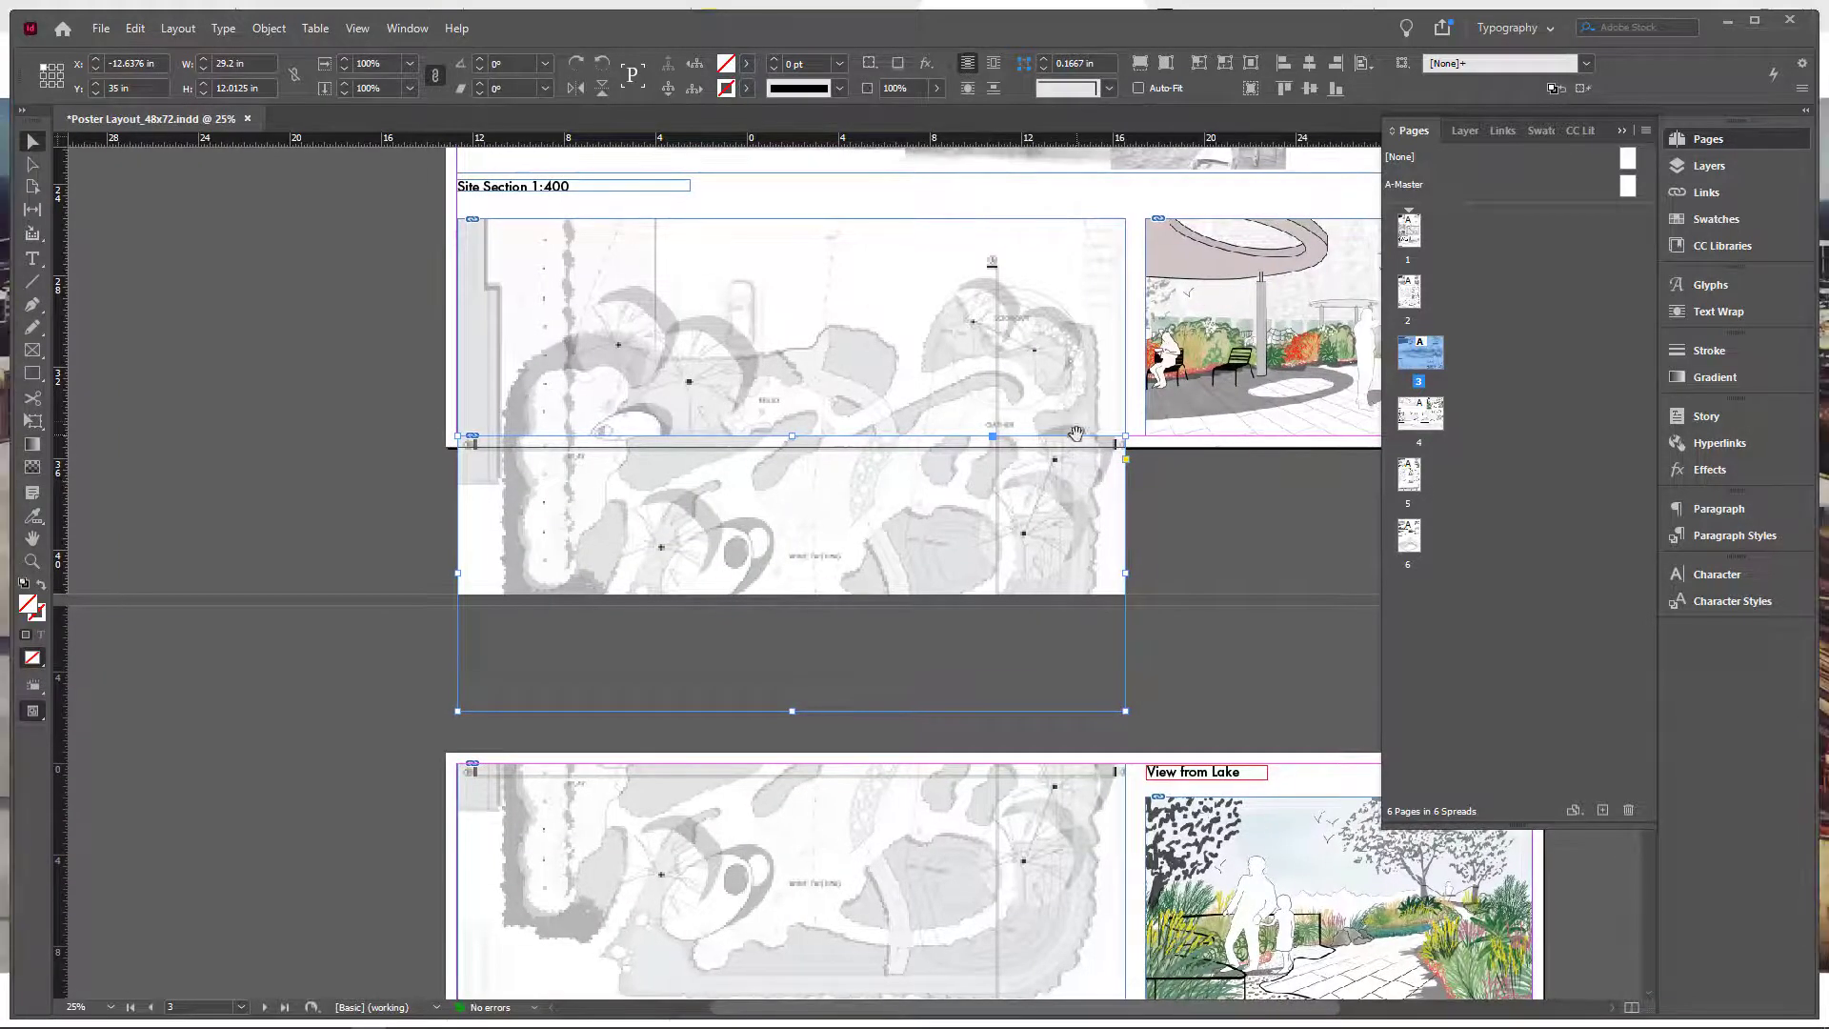
{"action": "left_click_drag", "start_coordinate": [817, 482], "coordinate": [791, 436]}
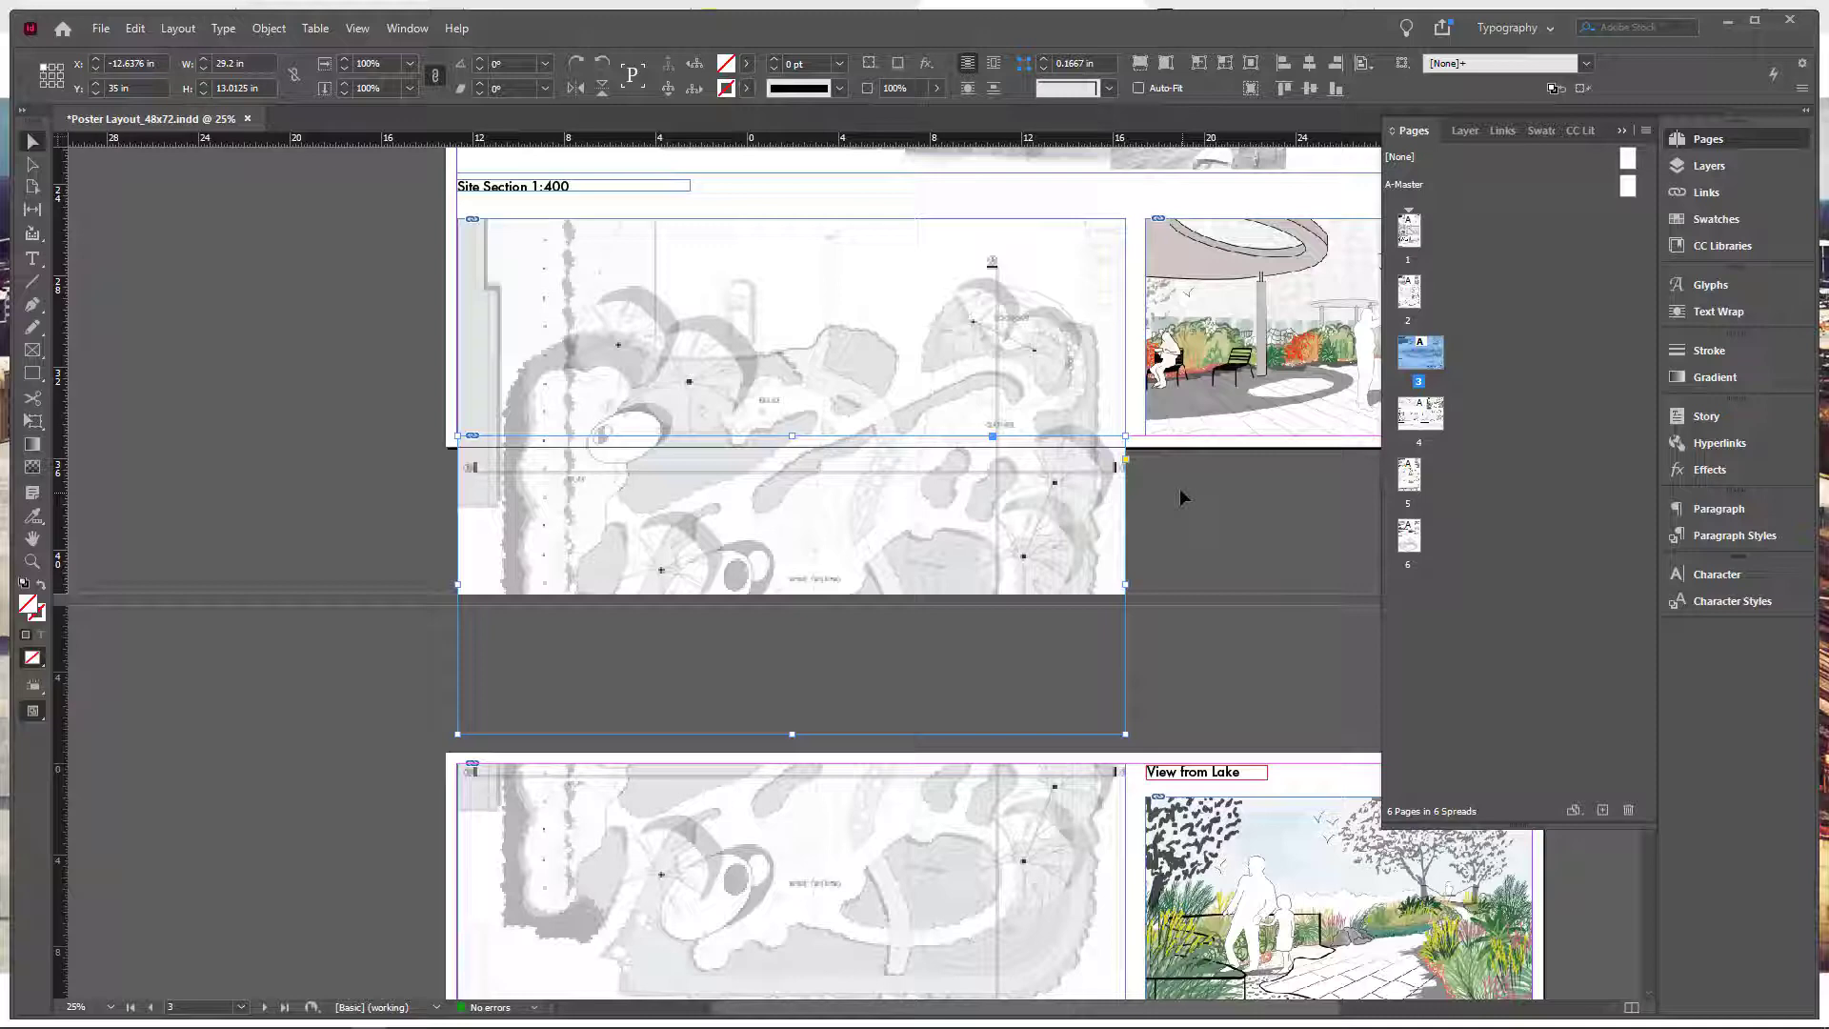
{"action": "left_click", "coordinate": [1077, 449]}
- Move page 4's site plan frame up to the page top at Y 0 in
{"action": "left_click", "coordinate": [1041, 452]}
{"action": "scroll", "coordinate": [705, 591], "scroll_direction": "down", "scroll_amount": 4}
{"action": "left_click", "coordinate": [609, 560]}
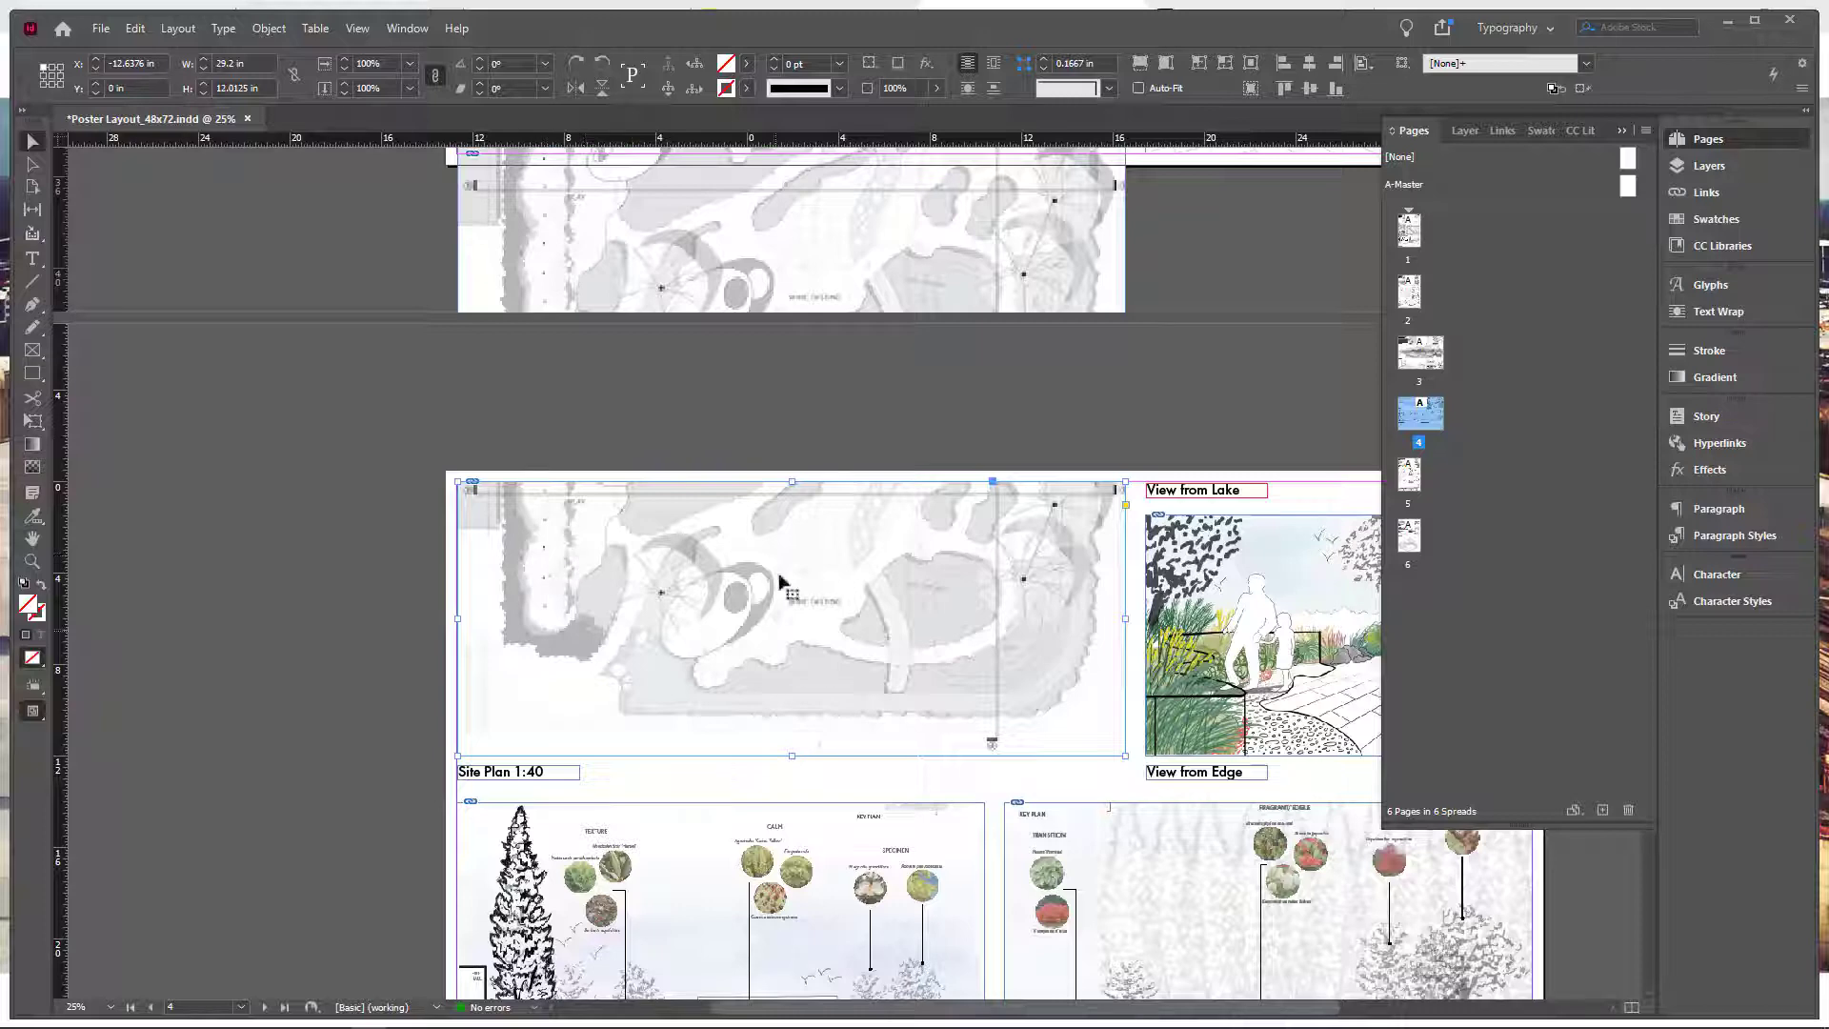
{"action": "left_click_drag", "start_coordinate": [779, 581], "coordinate": [692, 614]}
{"action": "scroll", "coordinate": [625, 482], "scroll_direction": "down", "scroll_amount": 3}
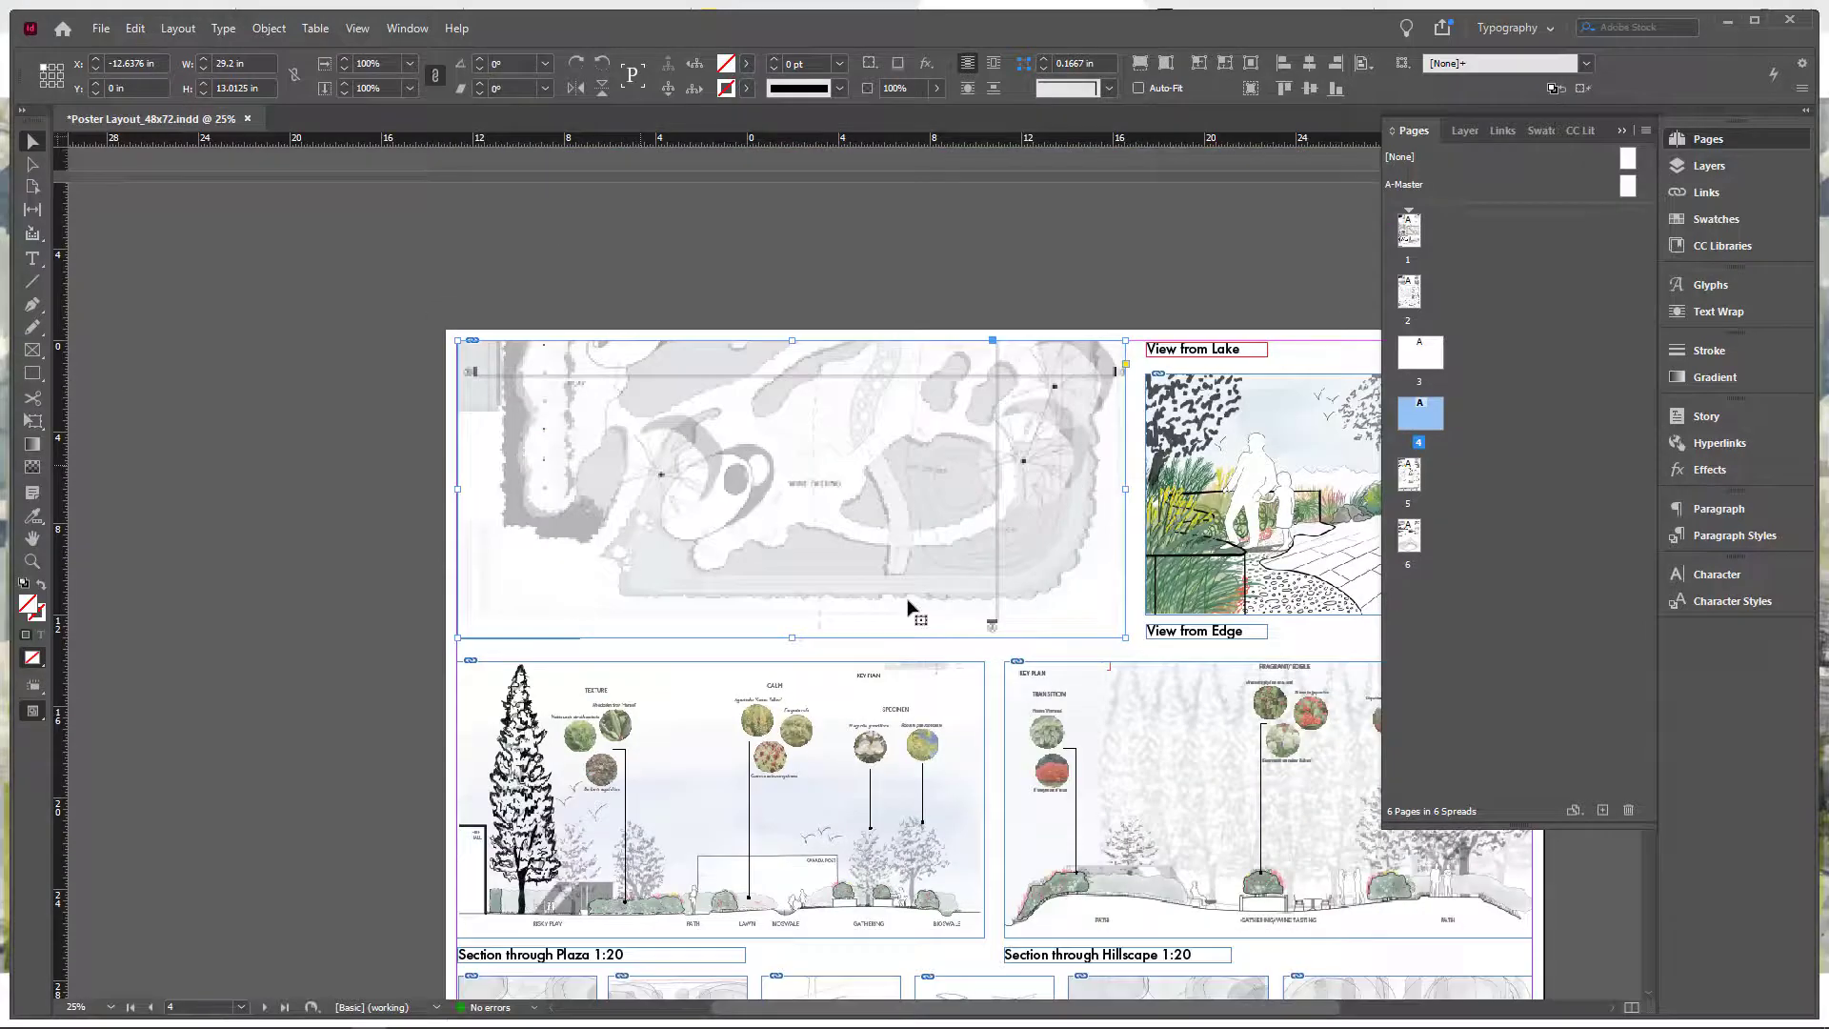
{"action": "scroll", "coordinate": [1102, 612], "scroll_direction": "right", "scroll_amount": 2}
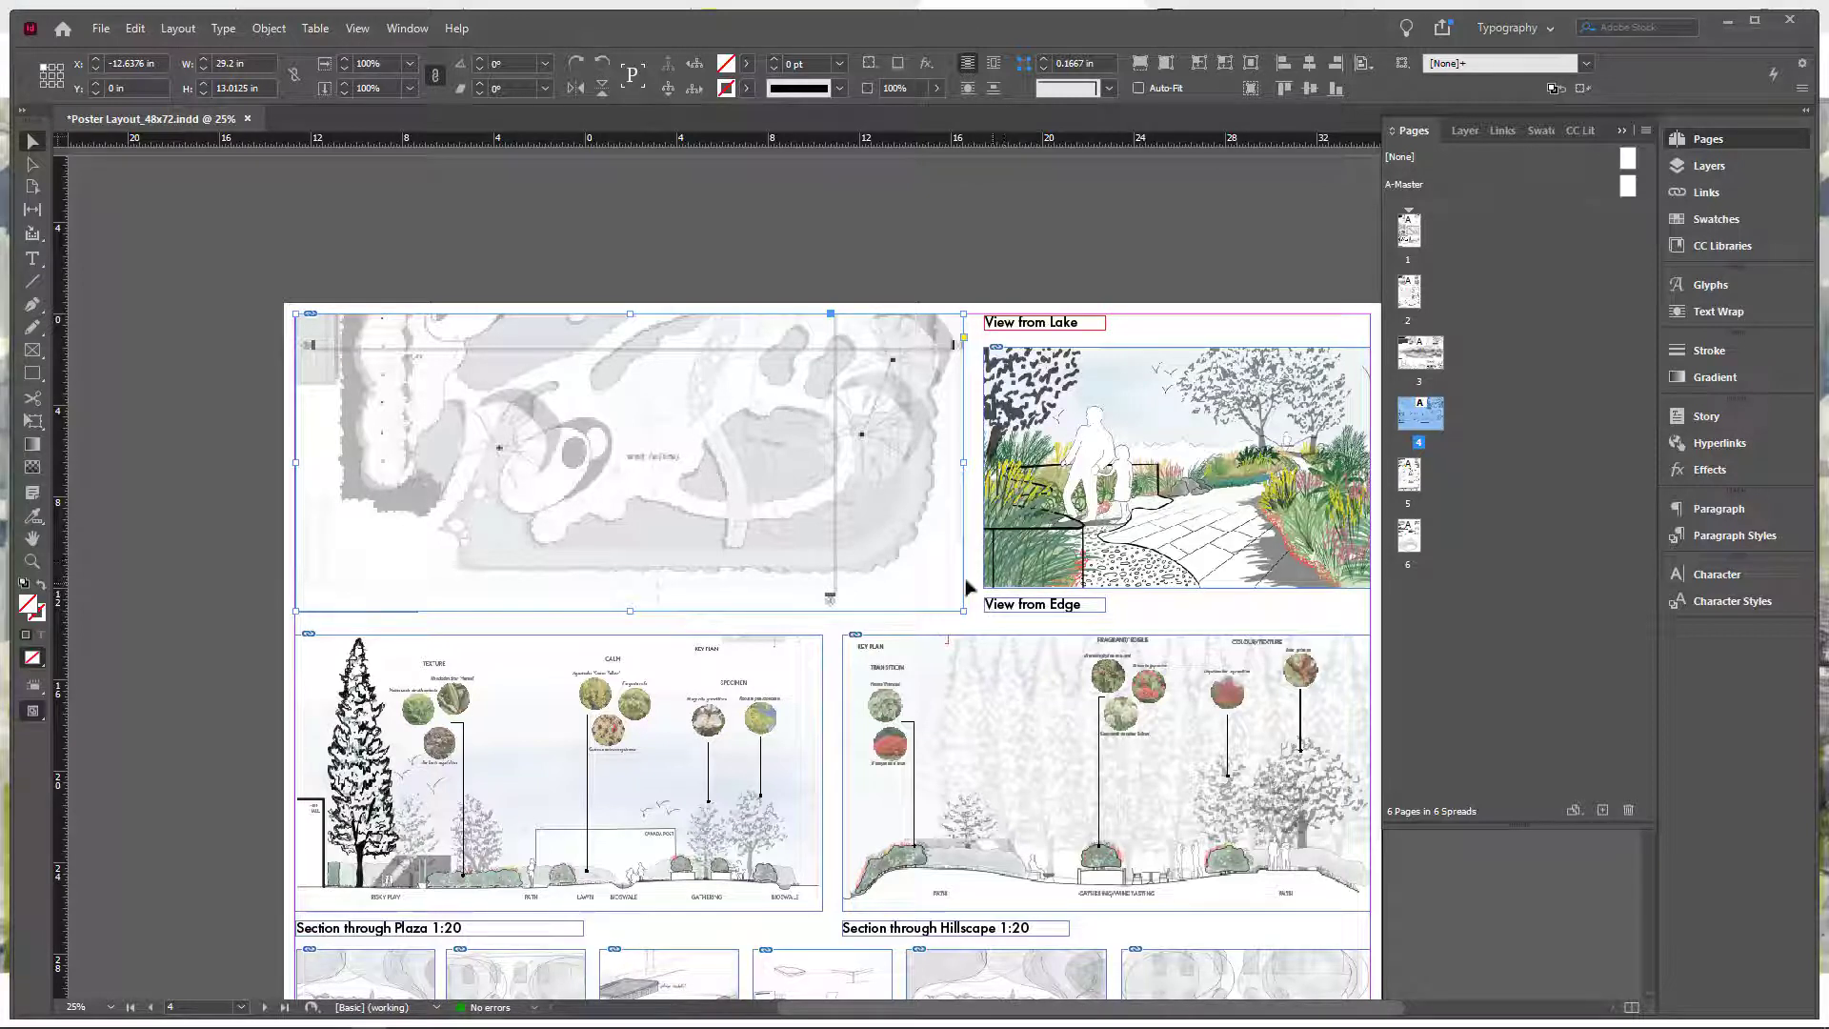
- Bring the Site Plan 1:40 caption to the front of the site plan image
{"action": "left_click_drag", "start_coordinate": [242, 562], "coordinate": [446, 629]}
{"action": "left_click", "coordinate": [388, 534], "text": "shift"}
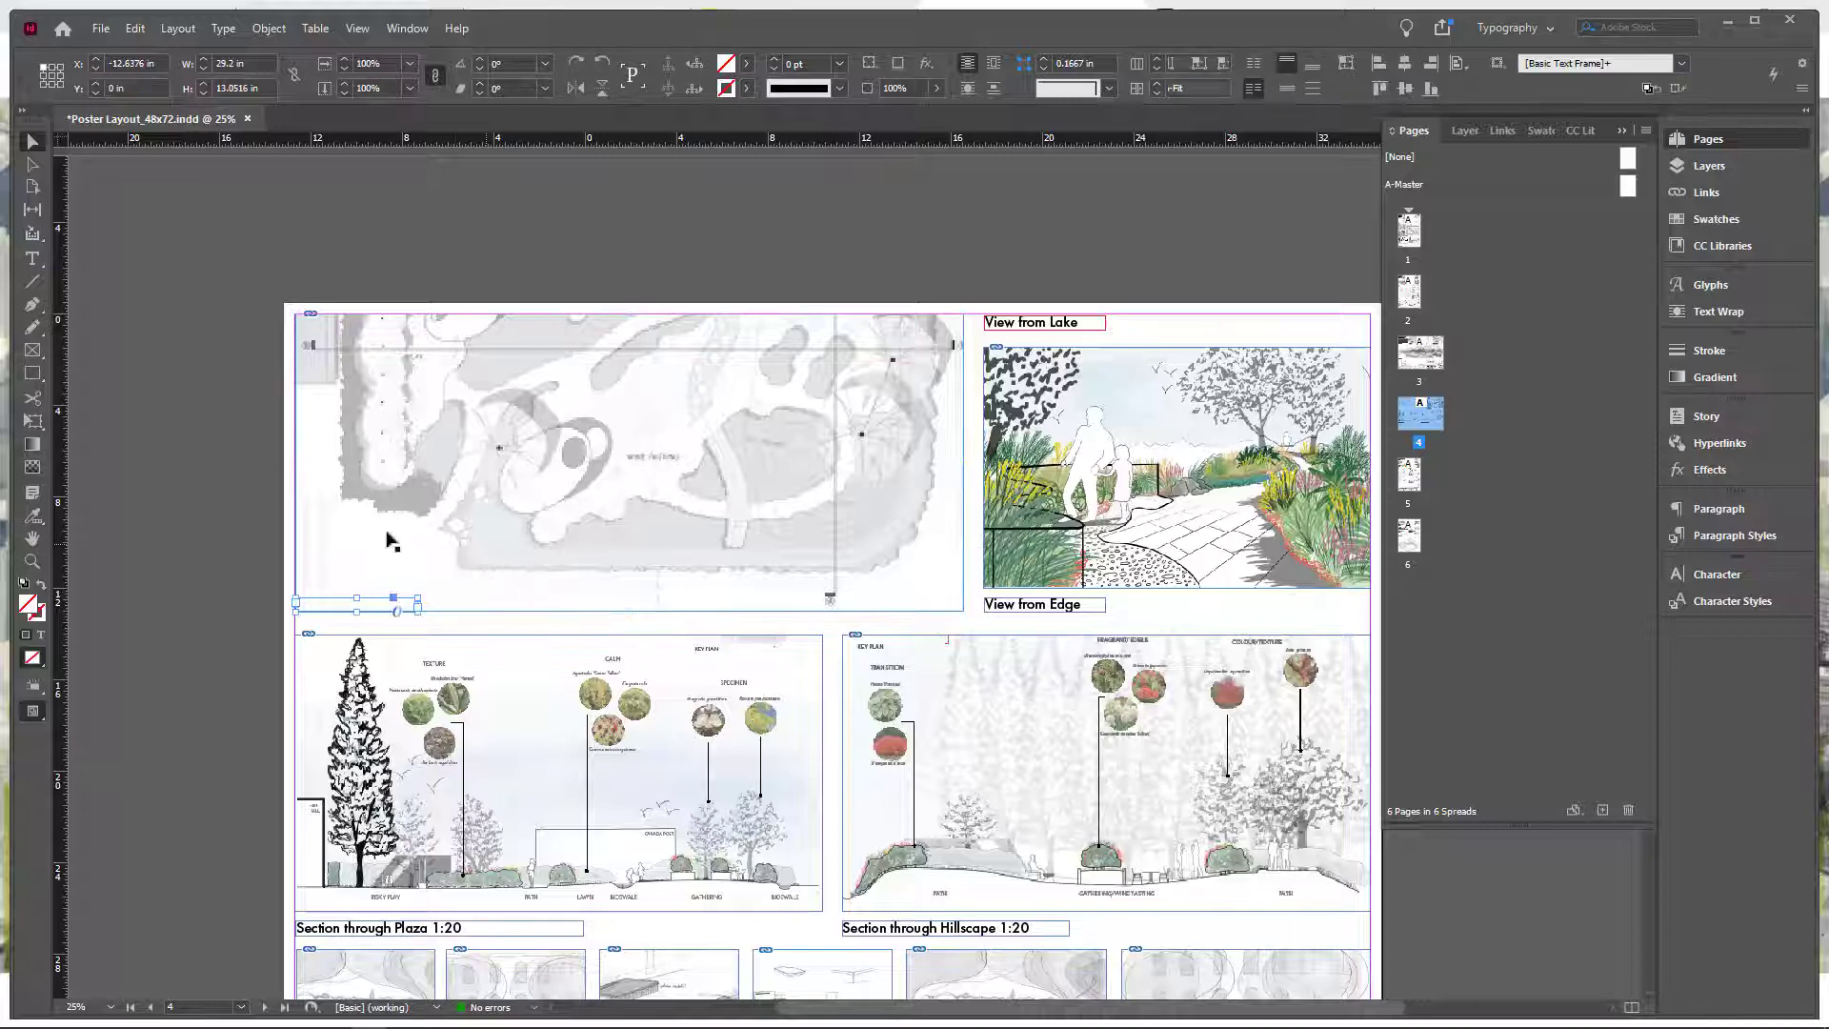
{"action": "right_click", "coordinate": [347, 615]}
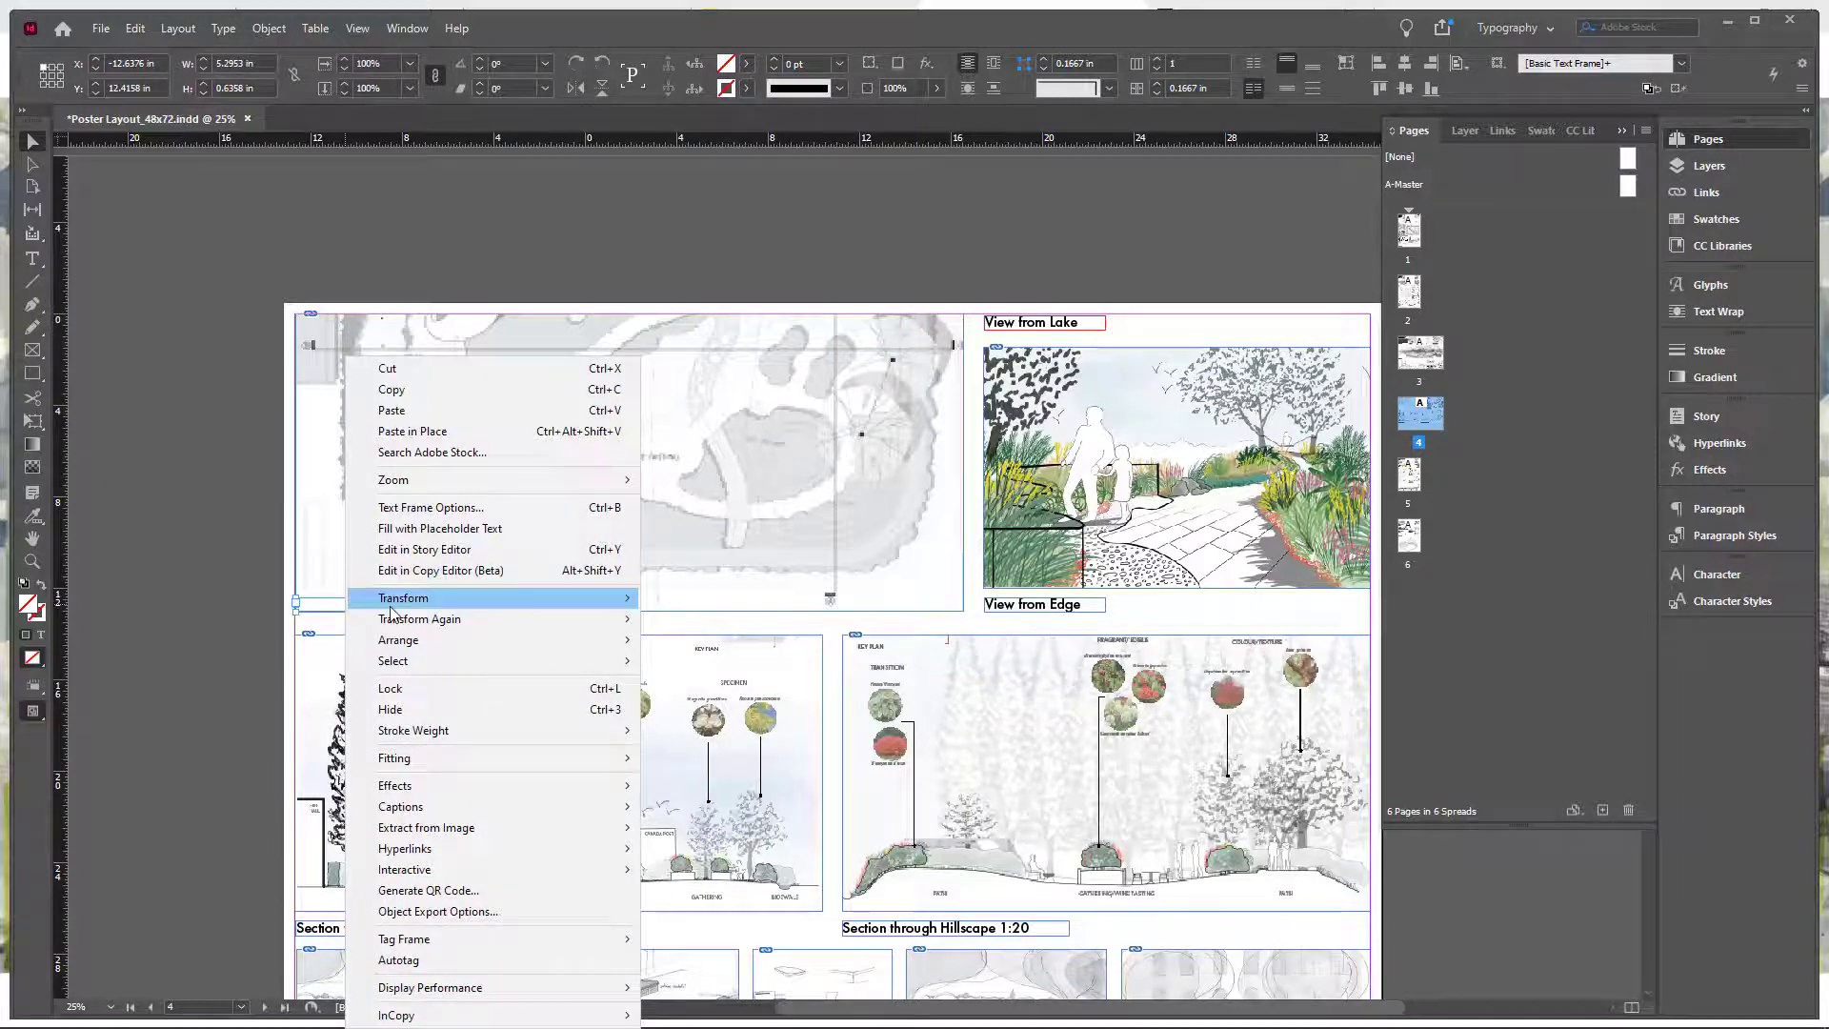
{"action": "mouse_move", "coordinate": [621, 652]}
{"action": "left_click", "coordinate": [705, 640]}
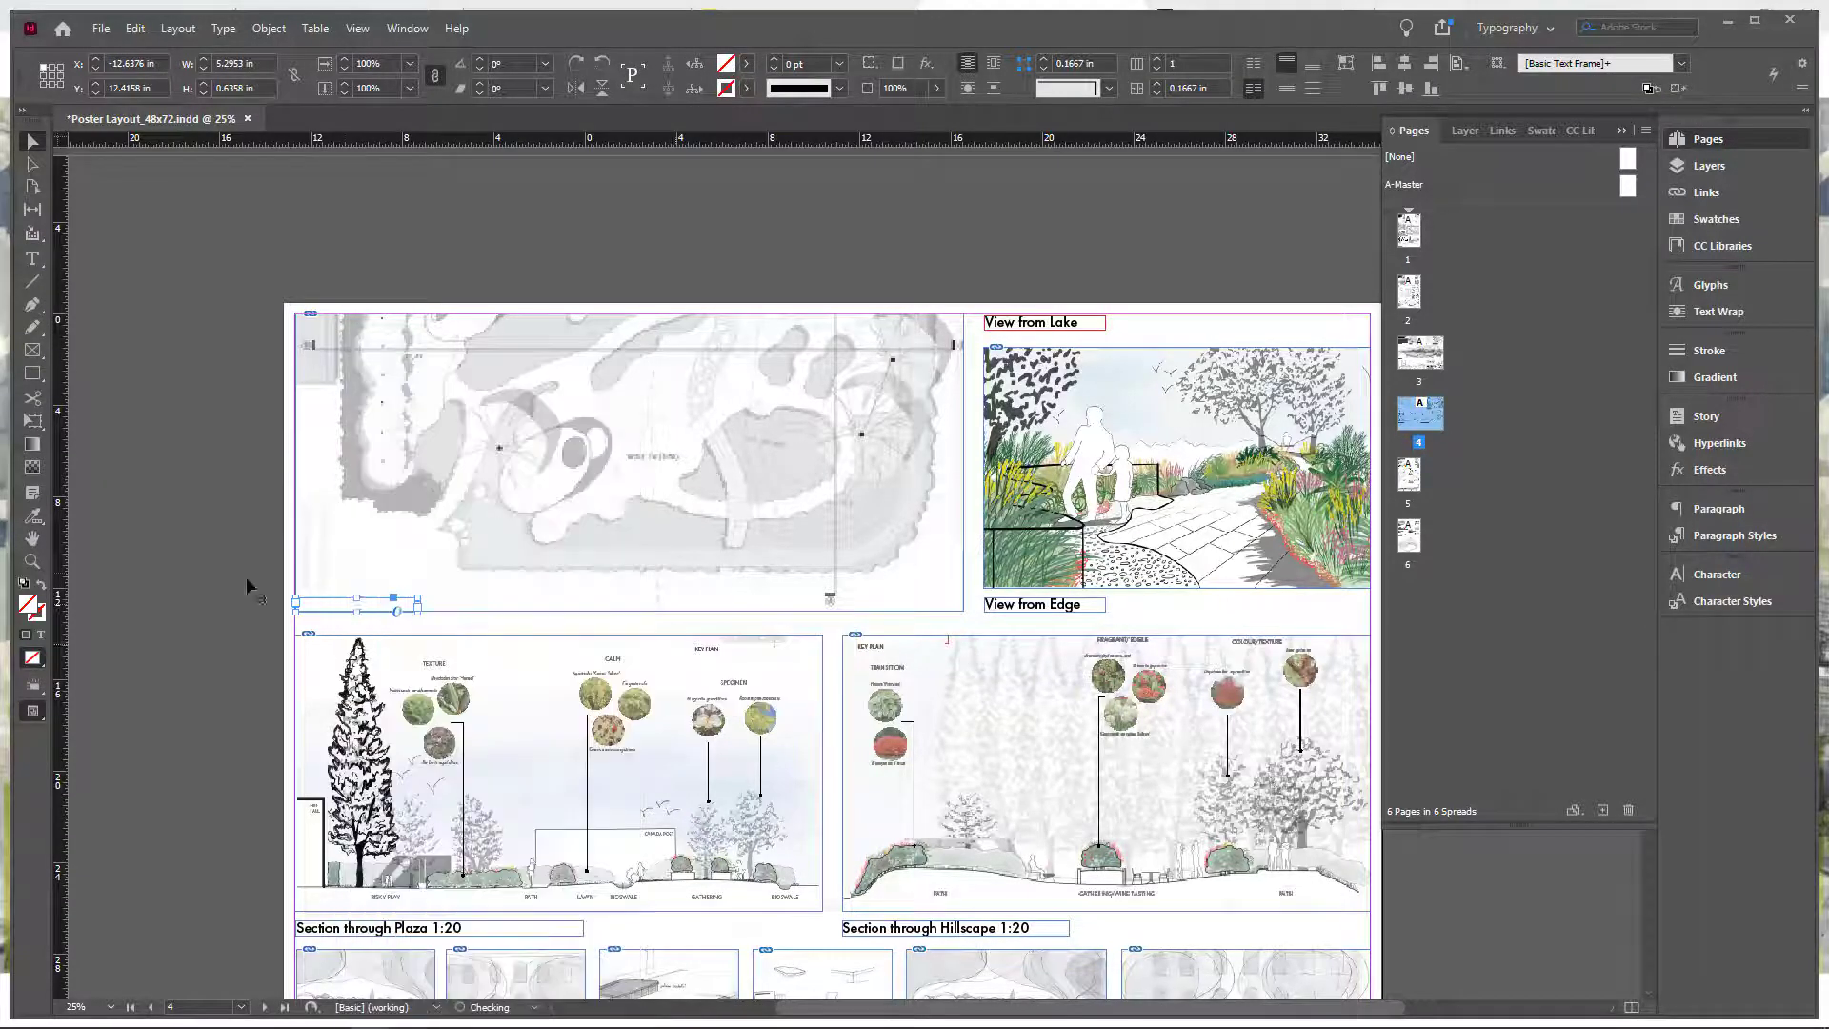
{"action": "left_click", "coordinate": [153, 569]}
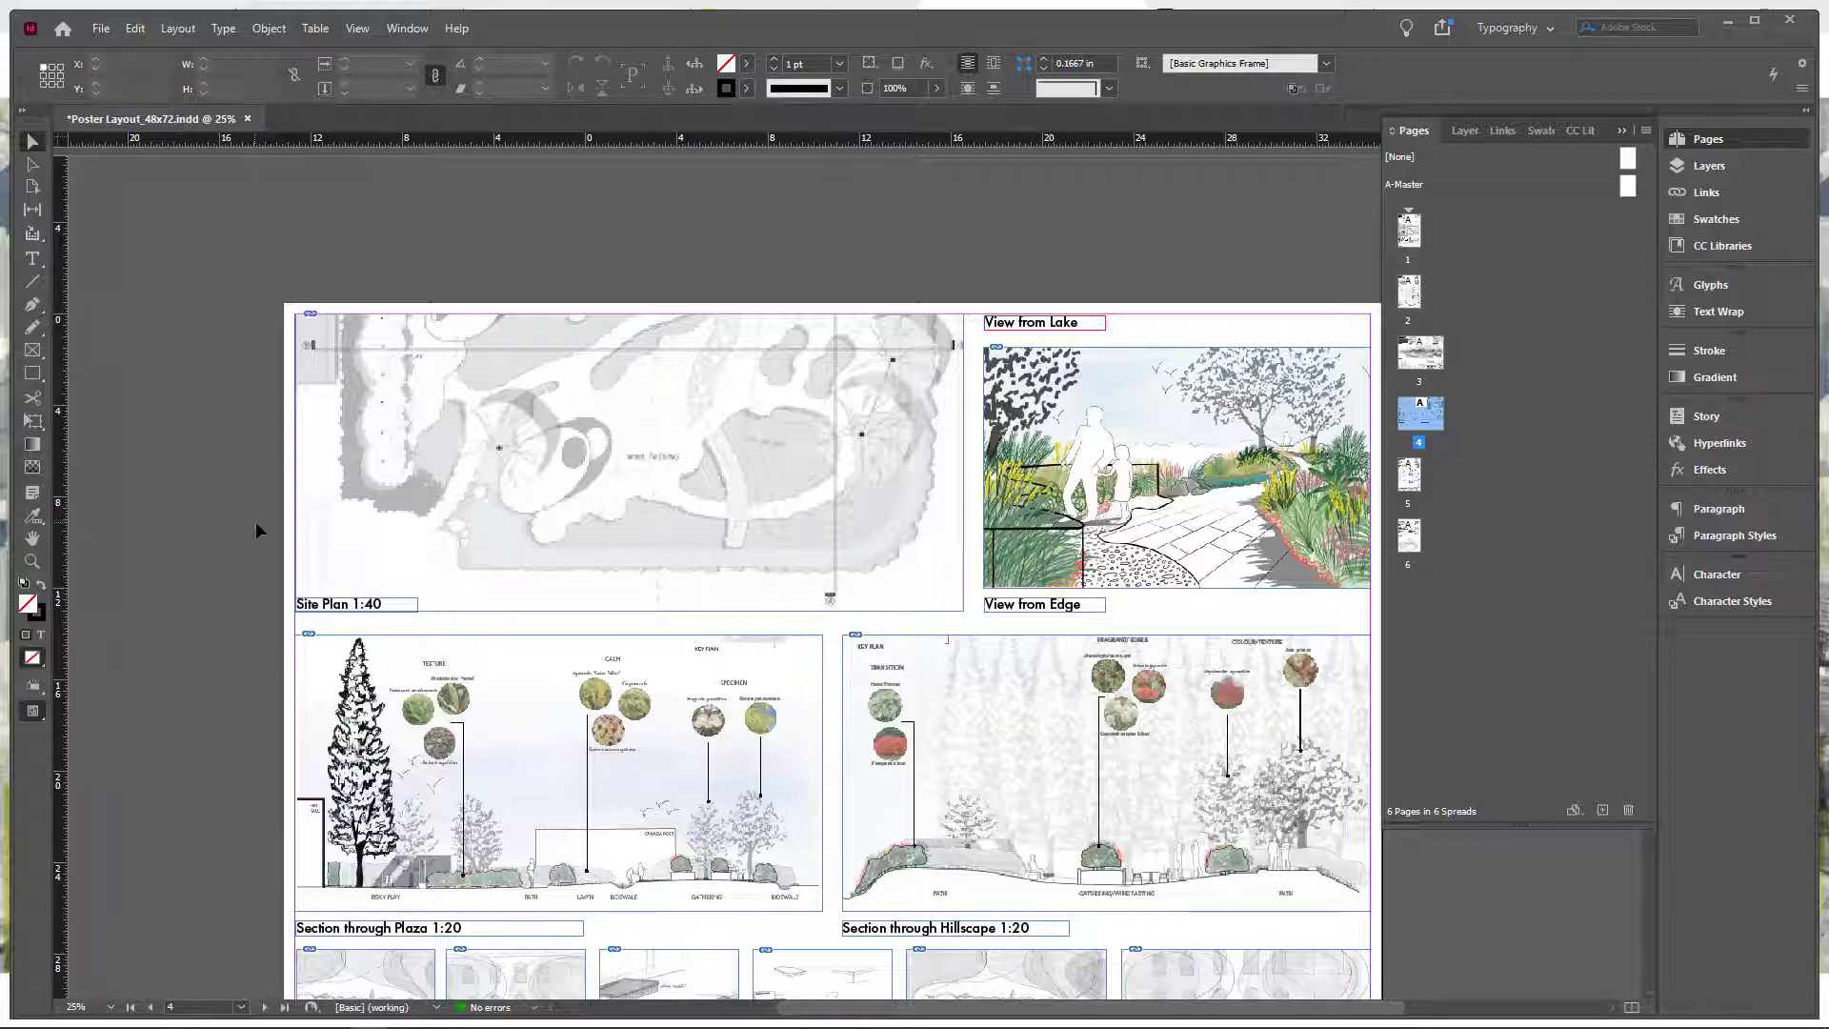
- Preview page 4 without frame edges and guides, then return to the normal view
{"action": "key", "text": "w"}
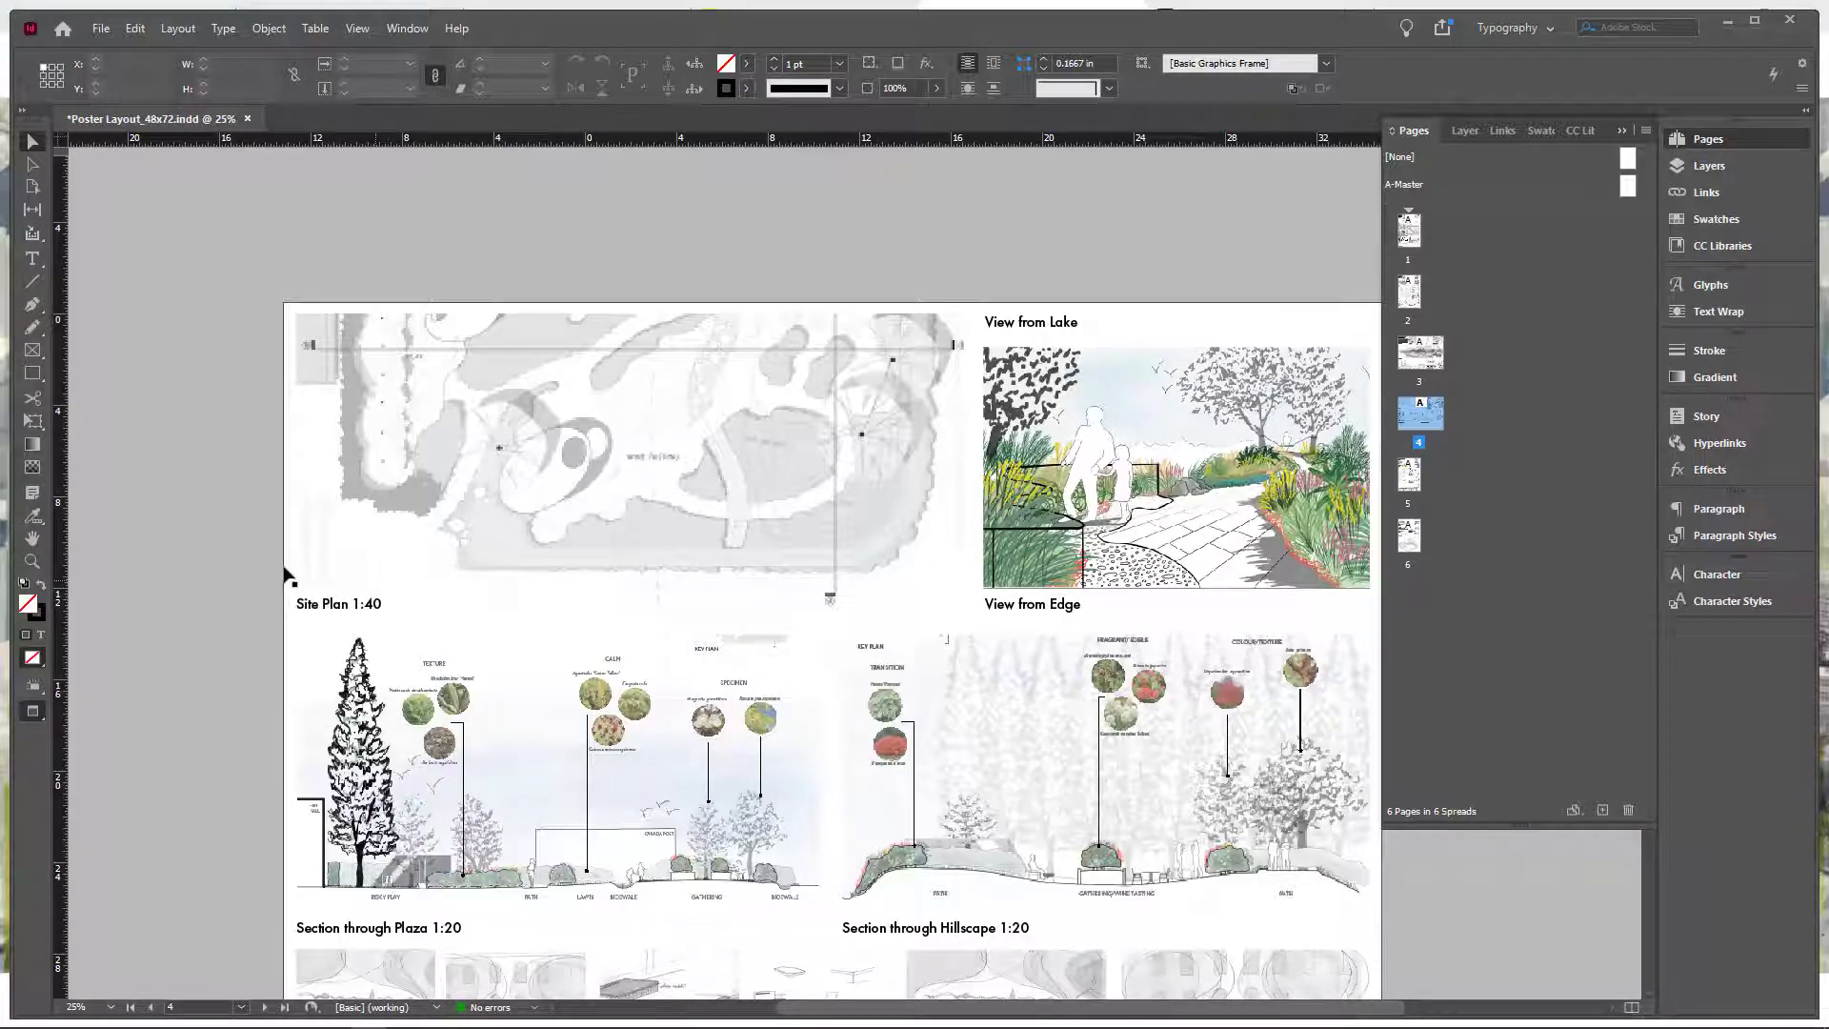
{"action": "key", "text": "w"}
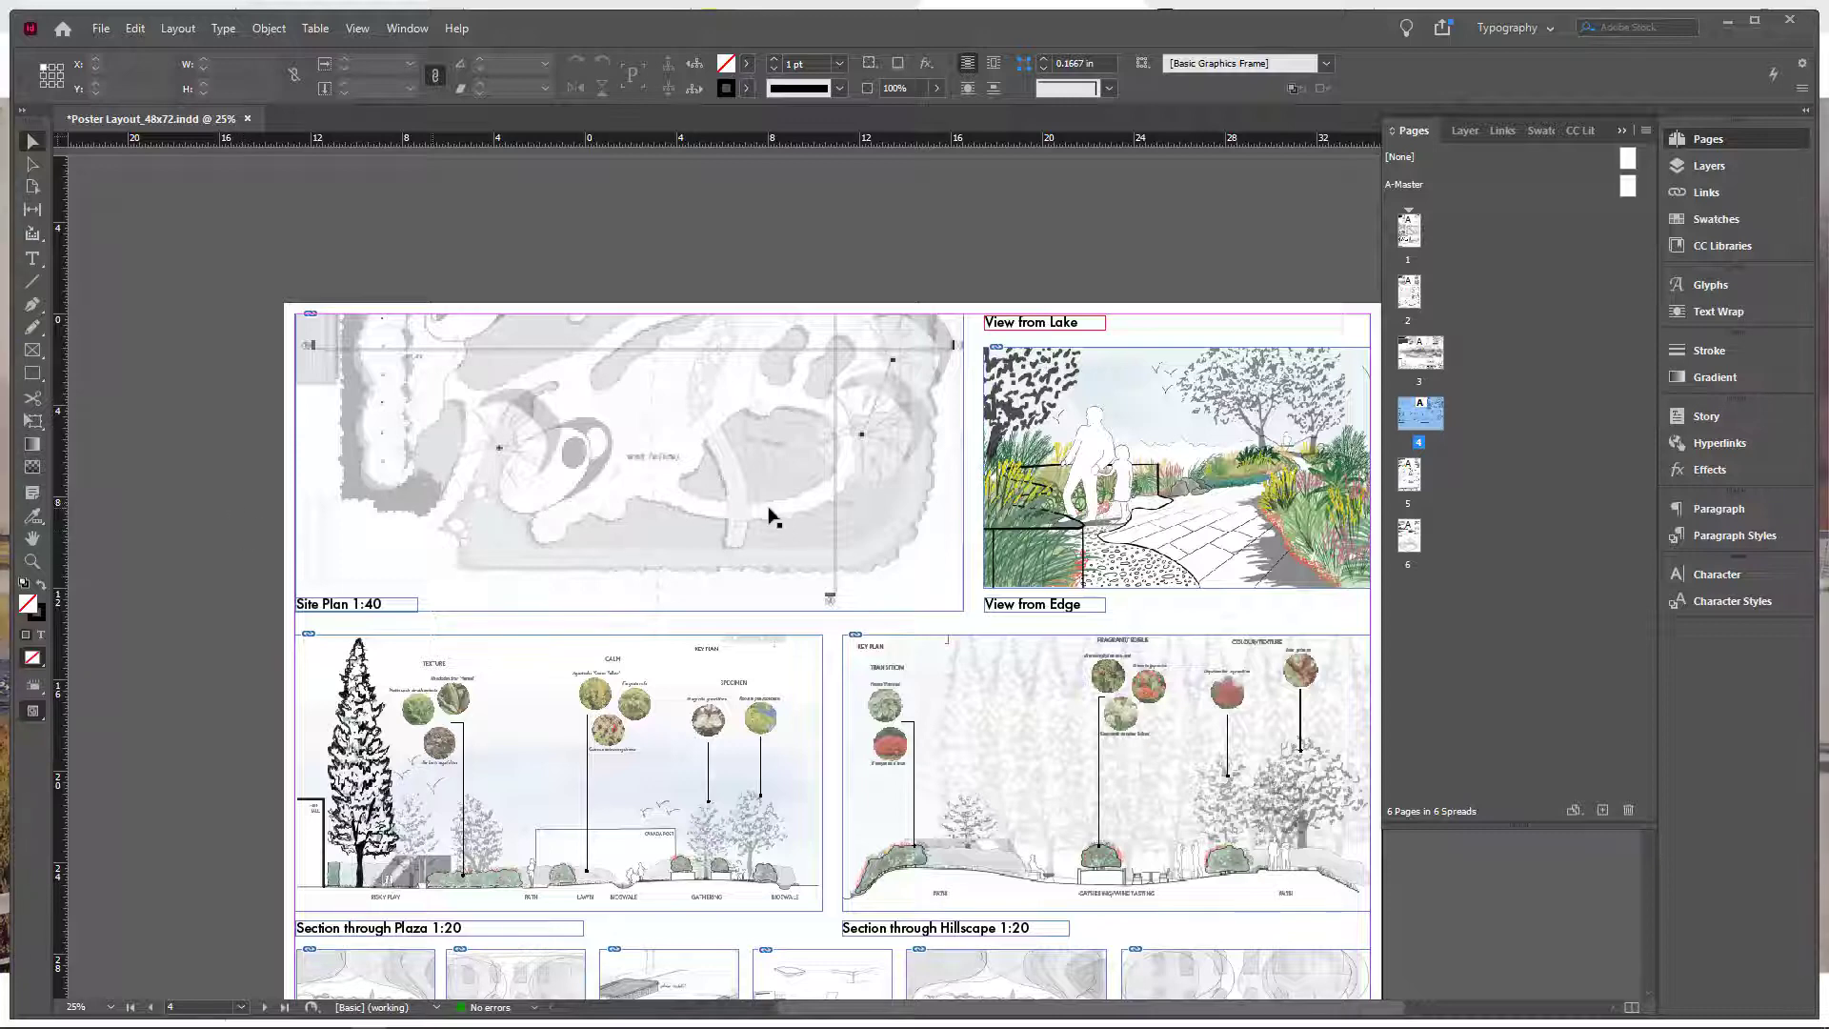
{"action": "left_click_drag", "start_coordinate": [840, 323], "coordinate": [741, 308]}
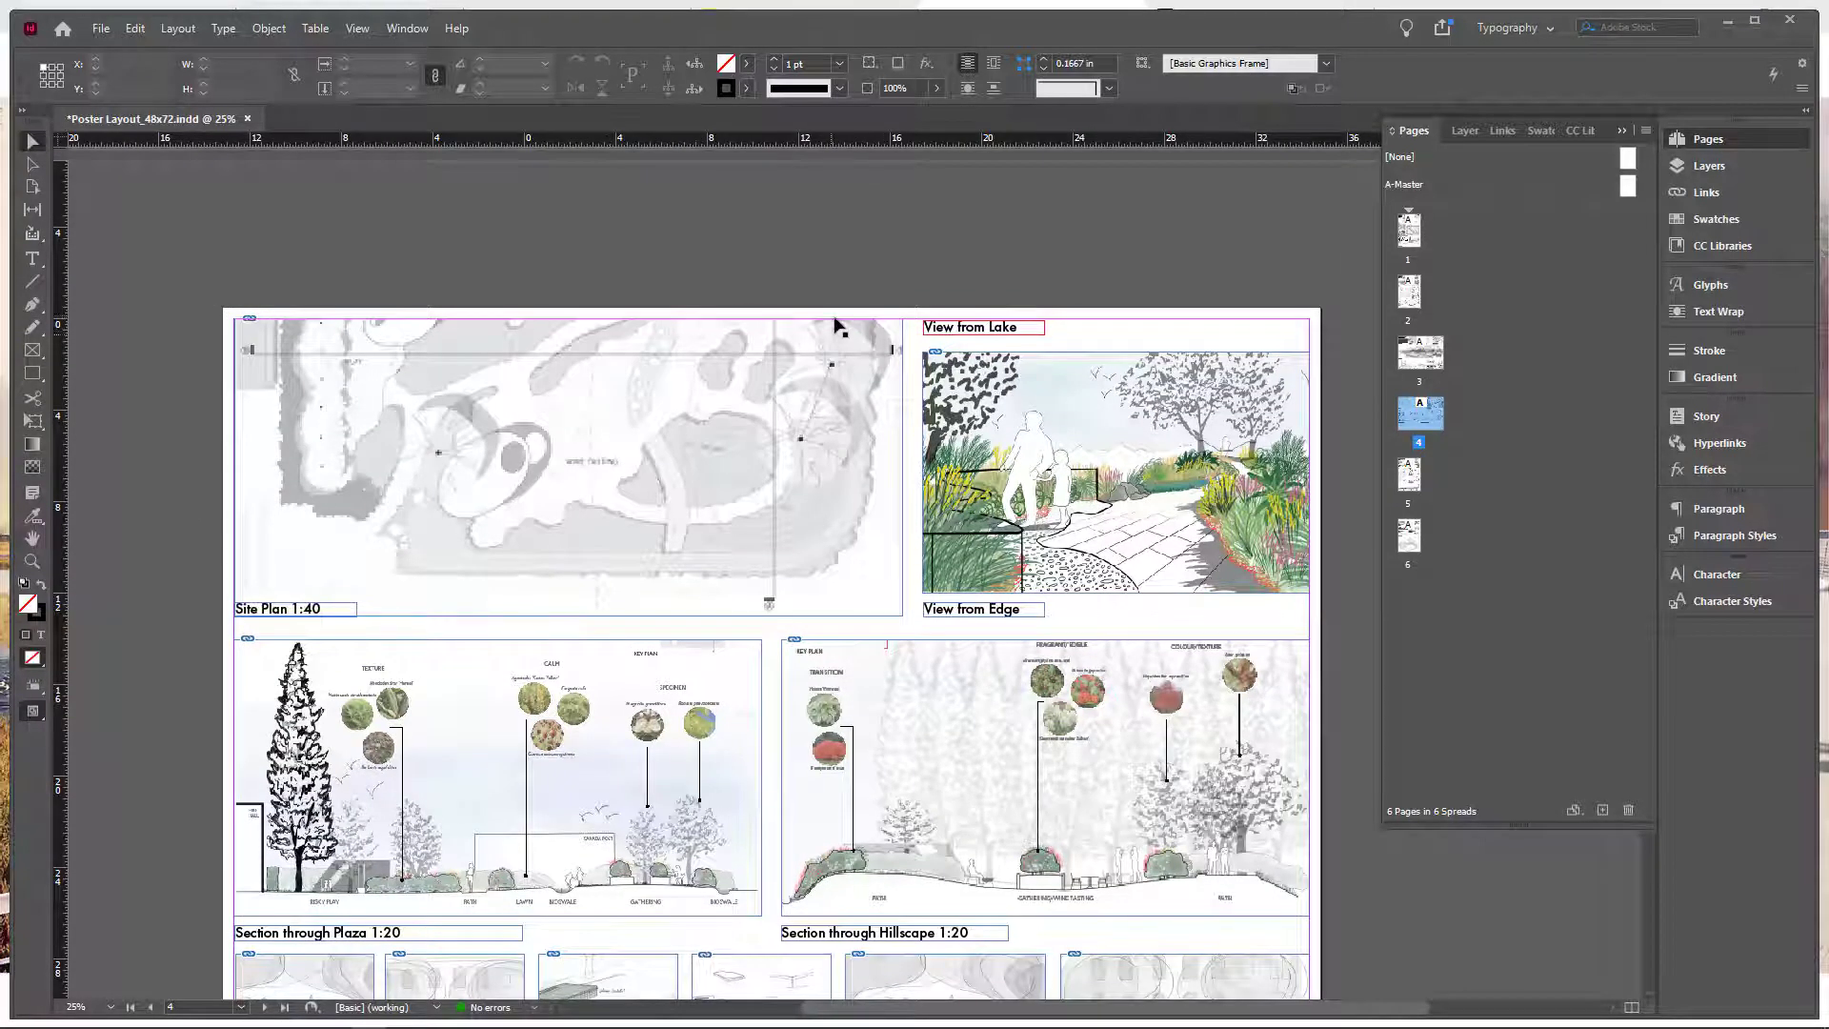
- Select the perspective image frame on page 3 and try fitting it to its content, then undo
{"action": "scroll", "coordinate": [819, 424], "scroll_direction": "up", "scroll_amount": 5}
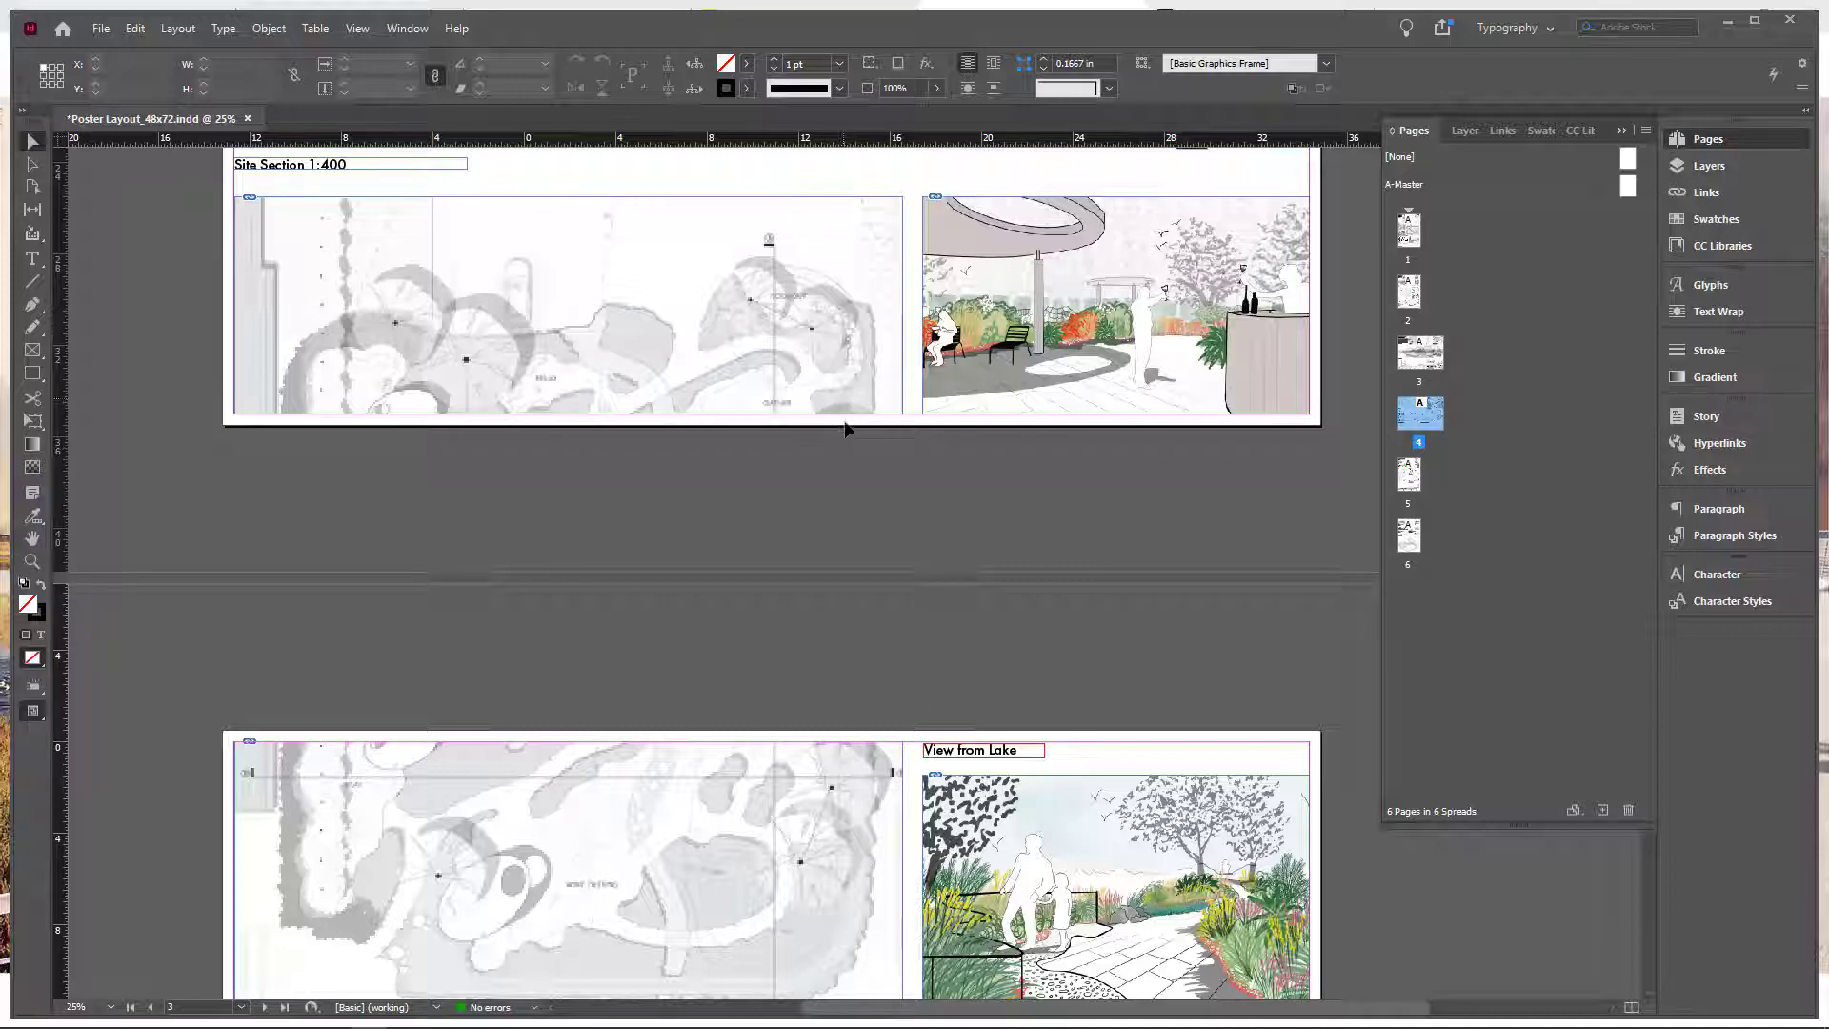
{"action": "scroll", "coordinate": [820, 454], "scroll_direction": "right", "scroll_amount": 4}
{"action": "left_click", "coordinate": [855, 298]}
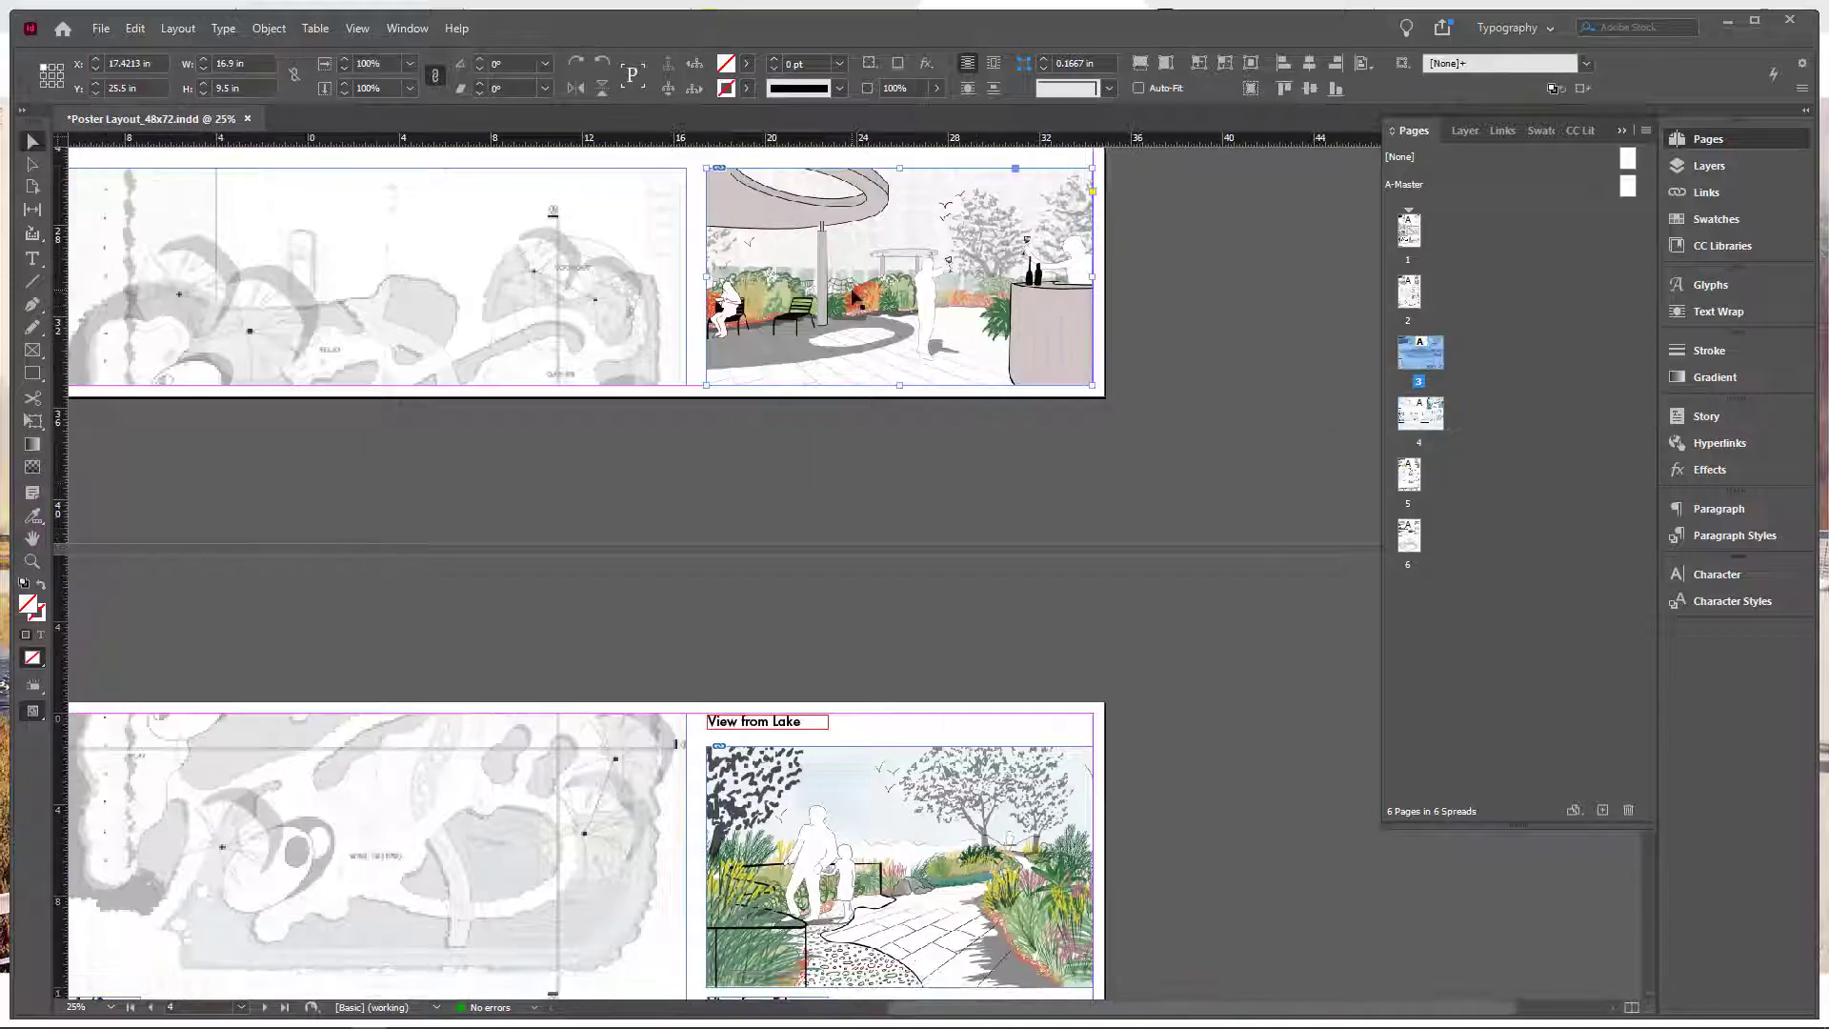
{"action": "double_click", "coordinate": [901, 385]}
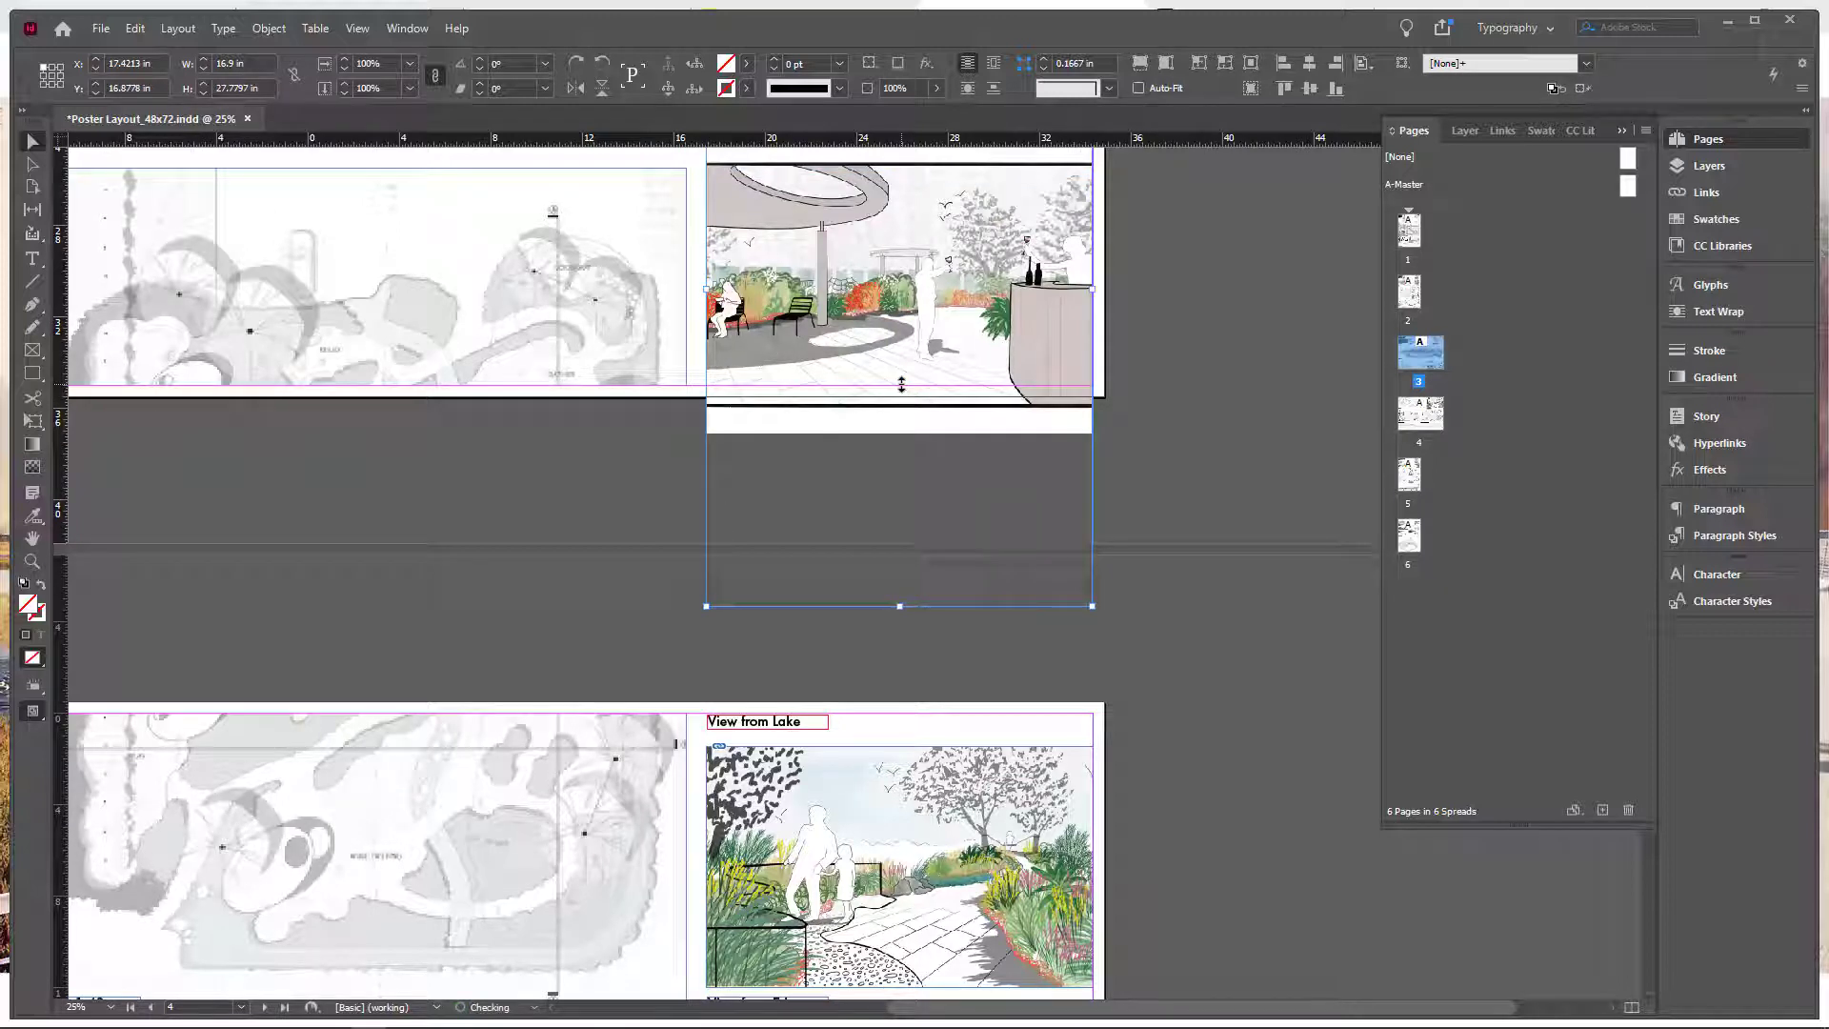
{"action": "key", "text": "ctrl+z"}
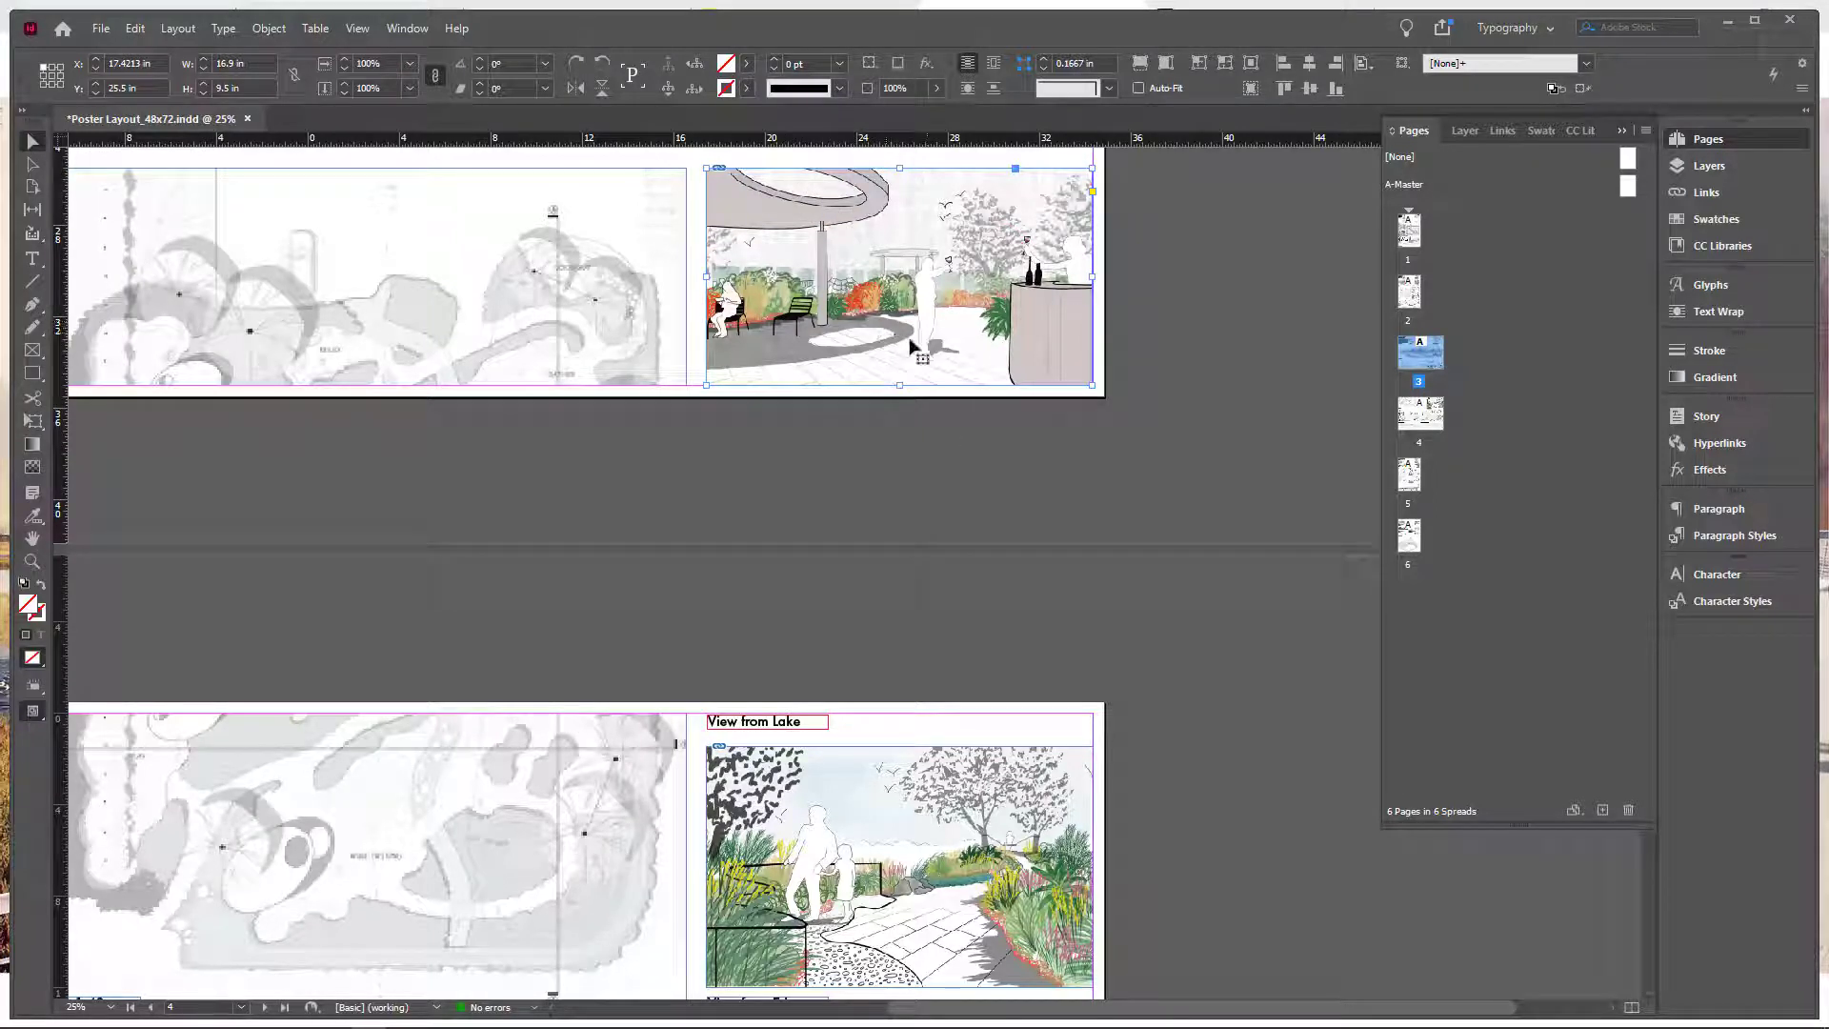
- Drag the perspective image down toward the lower half, then back upward
{"action": "scroll", "coordinate": [978, 544], "scroll_direction": "down", "scroll_amount": 1}
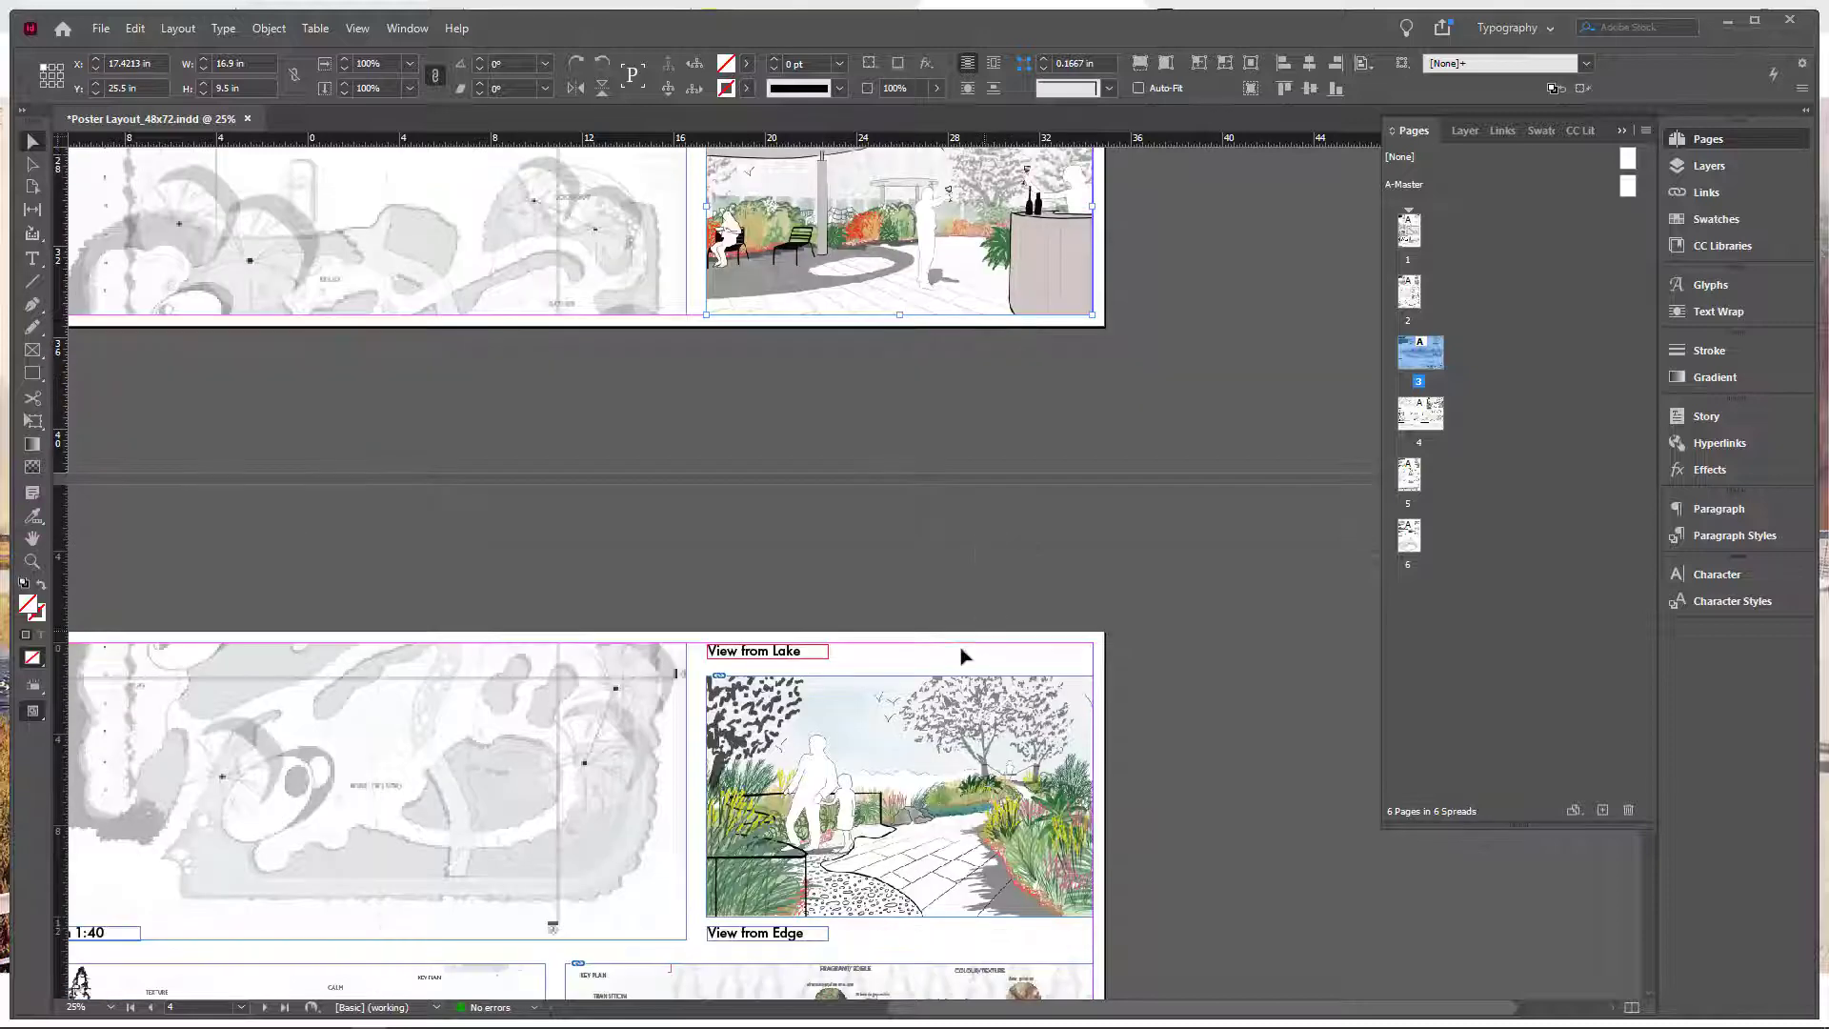
{"action": "scroll", "coordinate": [934, 638], "scroll_direction": "up", "scroll_amount": 2}
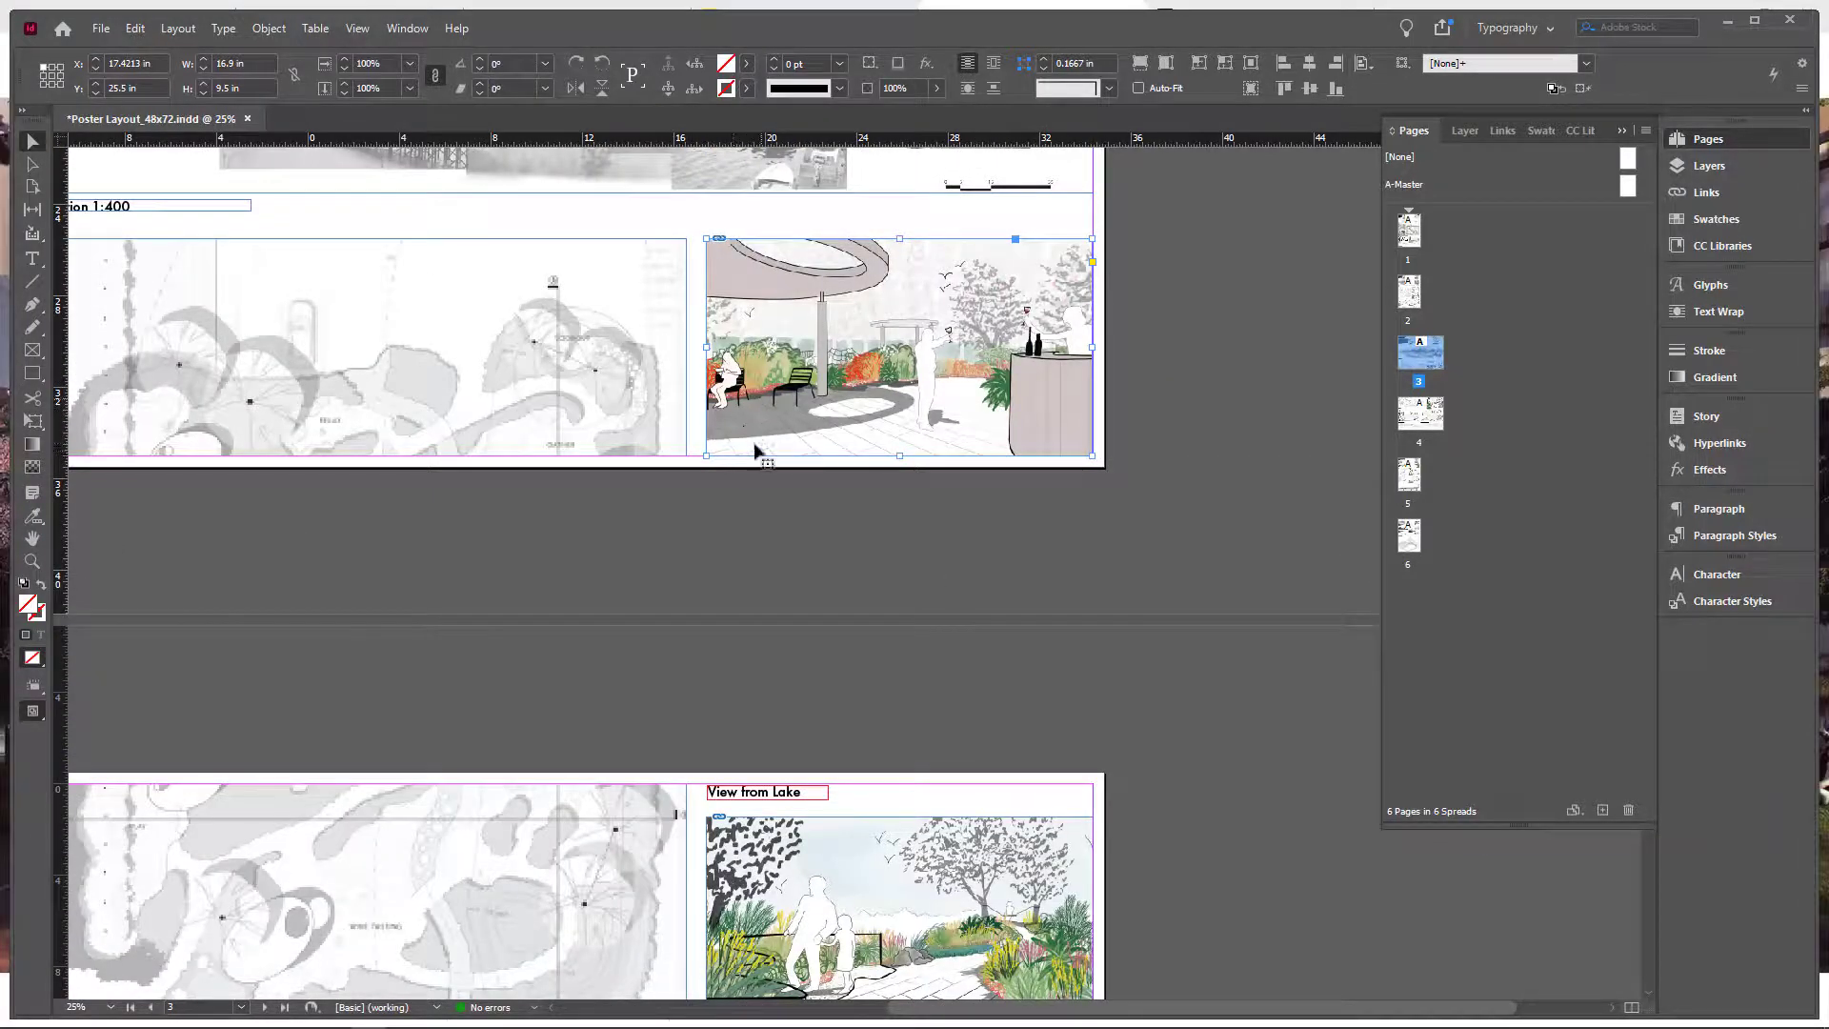
{"action": "left_click_drag", "start_coordinate": [772, 401], "coordinate": [775, 651]}
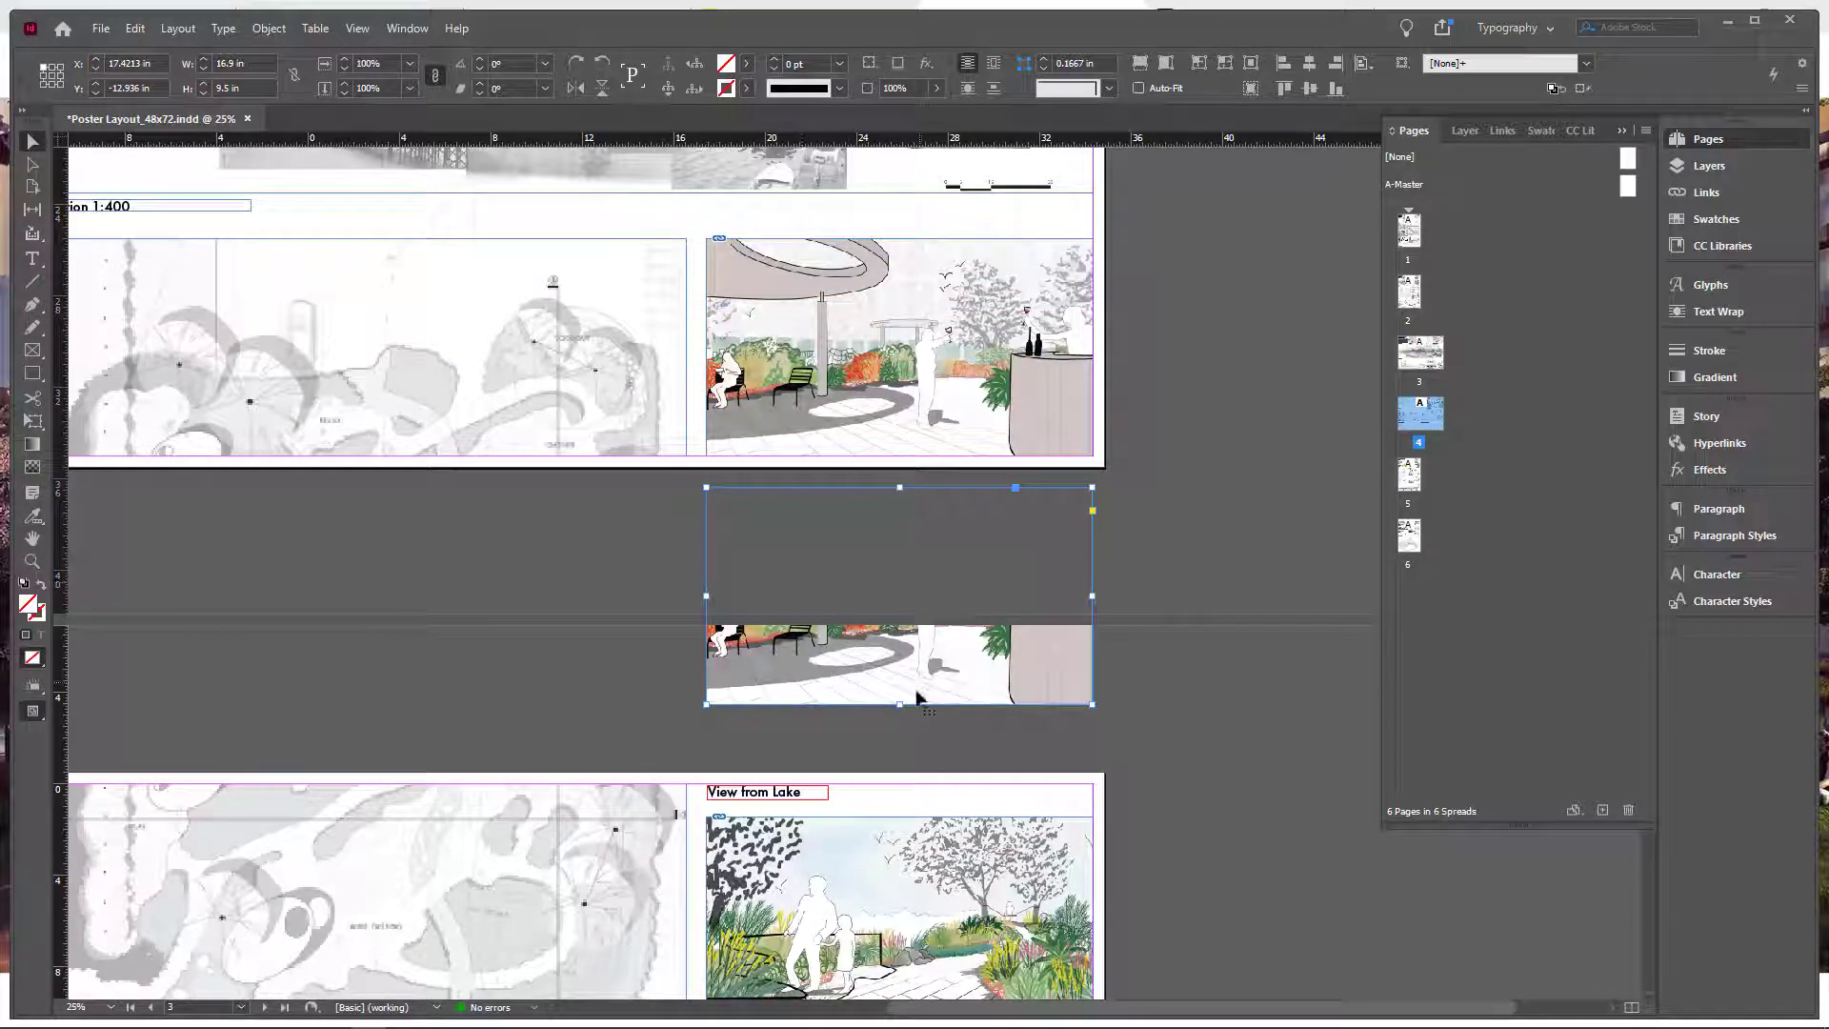
{"action": "left_click_drag", "start_coordinate": [911, 699], "coordinate": [920, 767]}
- Undo the move and extend the frame's bottom edge to about 9.75 in tall, then deselect
{"action": "scroll", "coordinate": [905, 729], "scroll_direction": "down", "scroll_amount": 3}
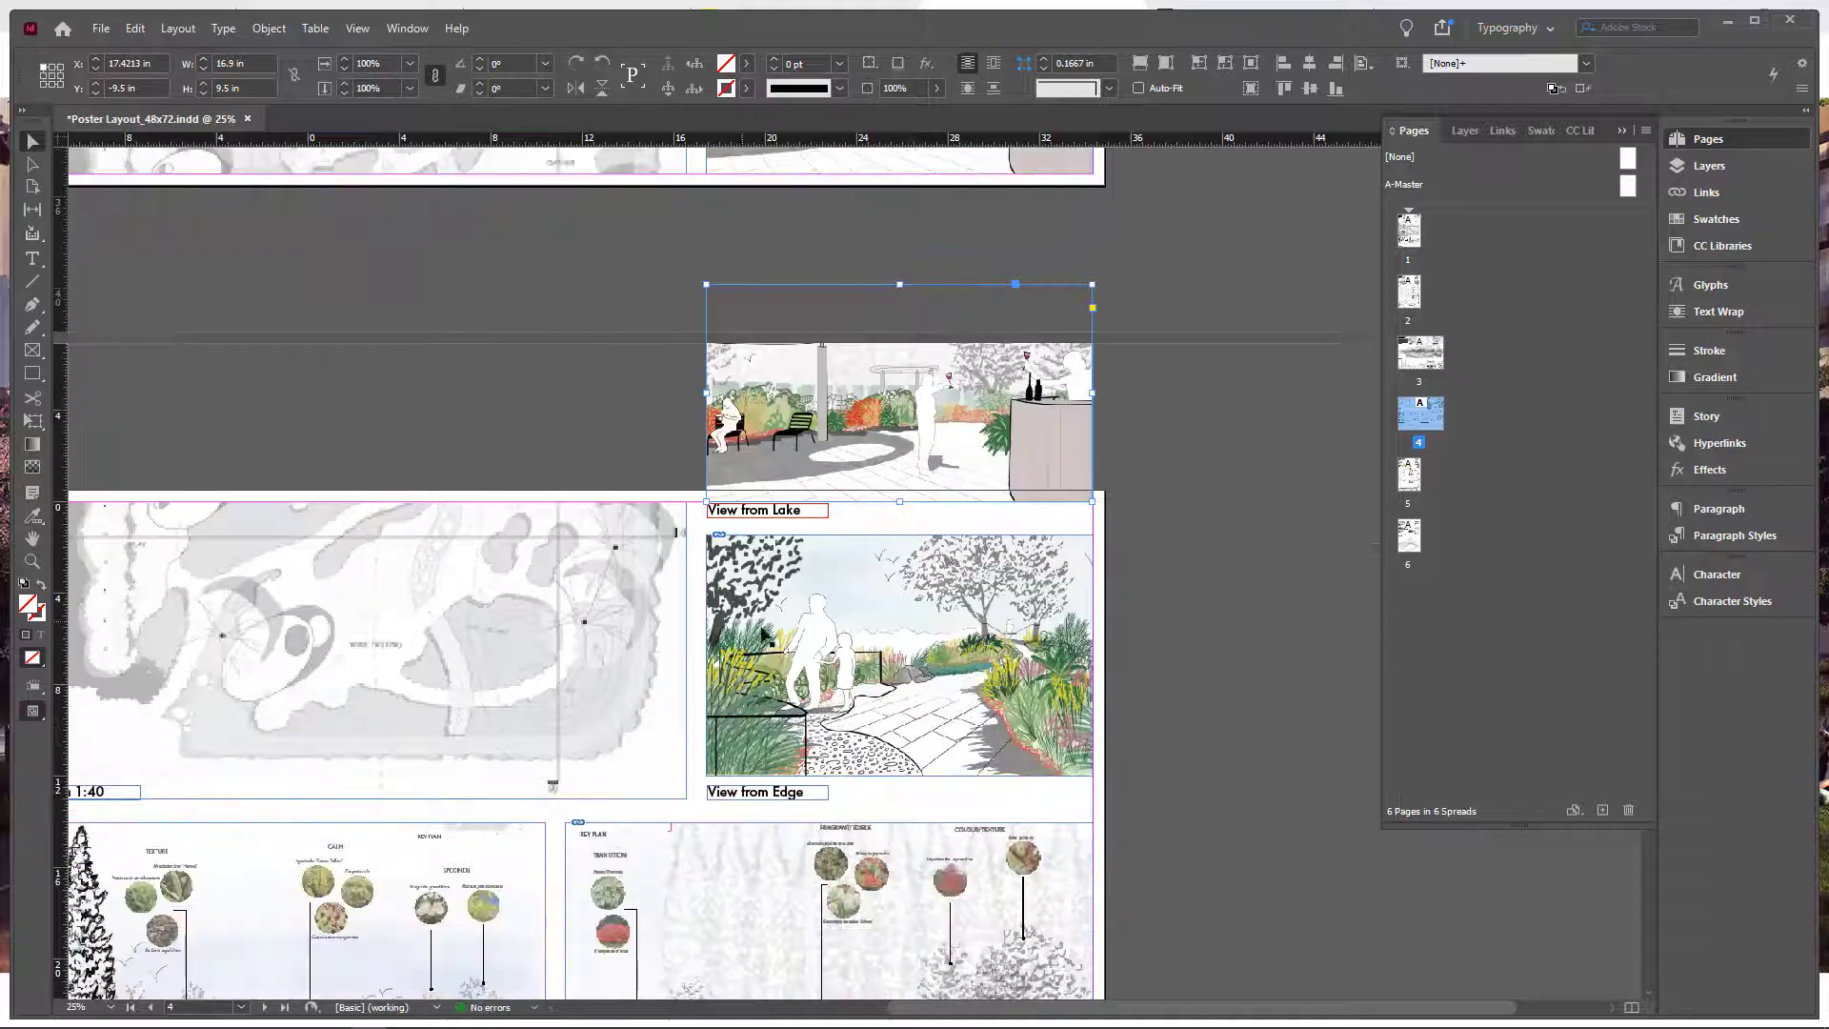
{"action": "scroll", "coordinate": [819, 648], "scroll_direction": "up", "scroll_amount": 1}
{"action": "scroll", "coordinate": [824, 655], "scroll_direction": "up", "scroll_amount": 2}
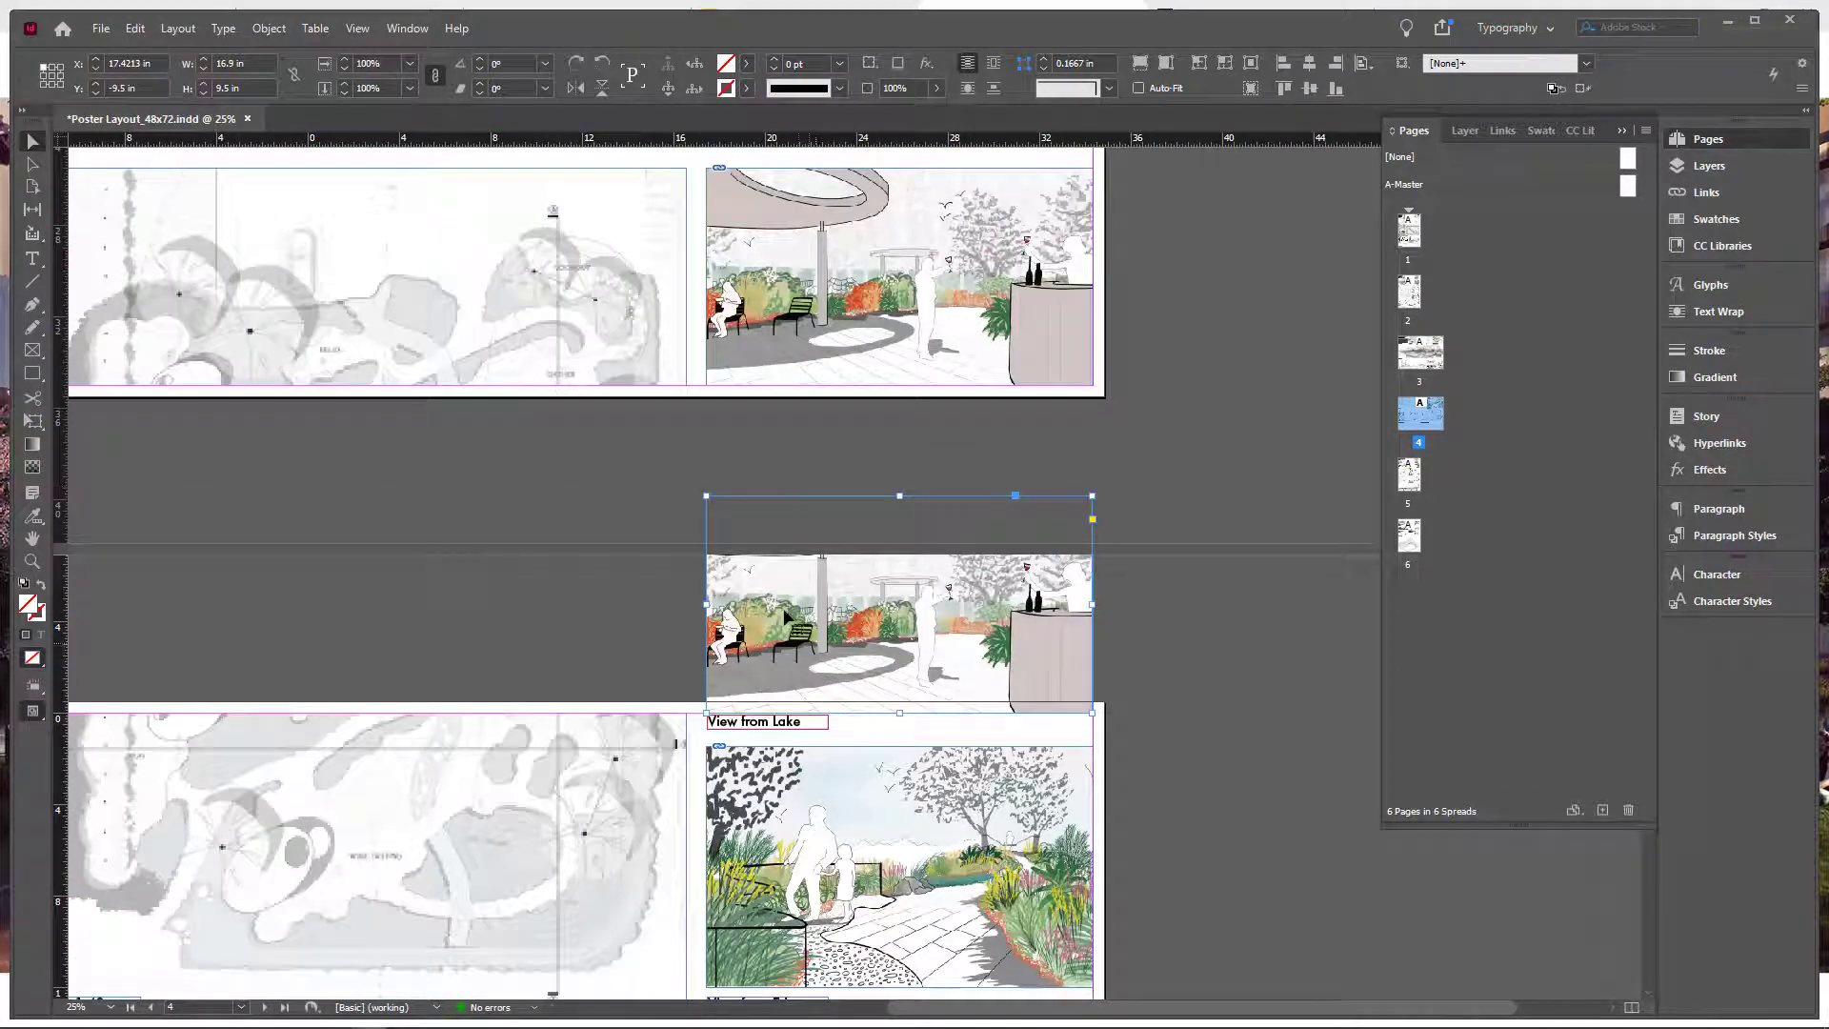
{"action": "key", "text": "ctrl+z"}
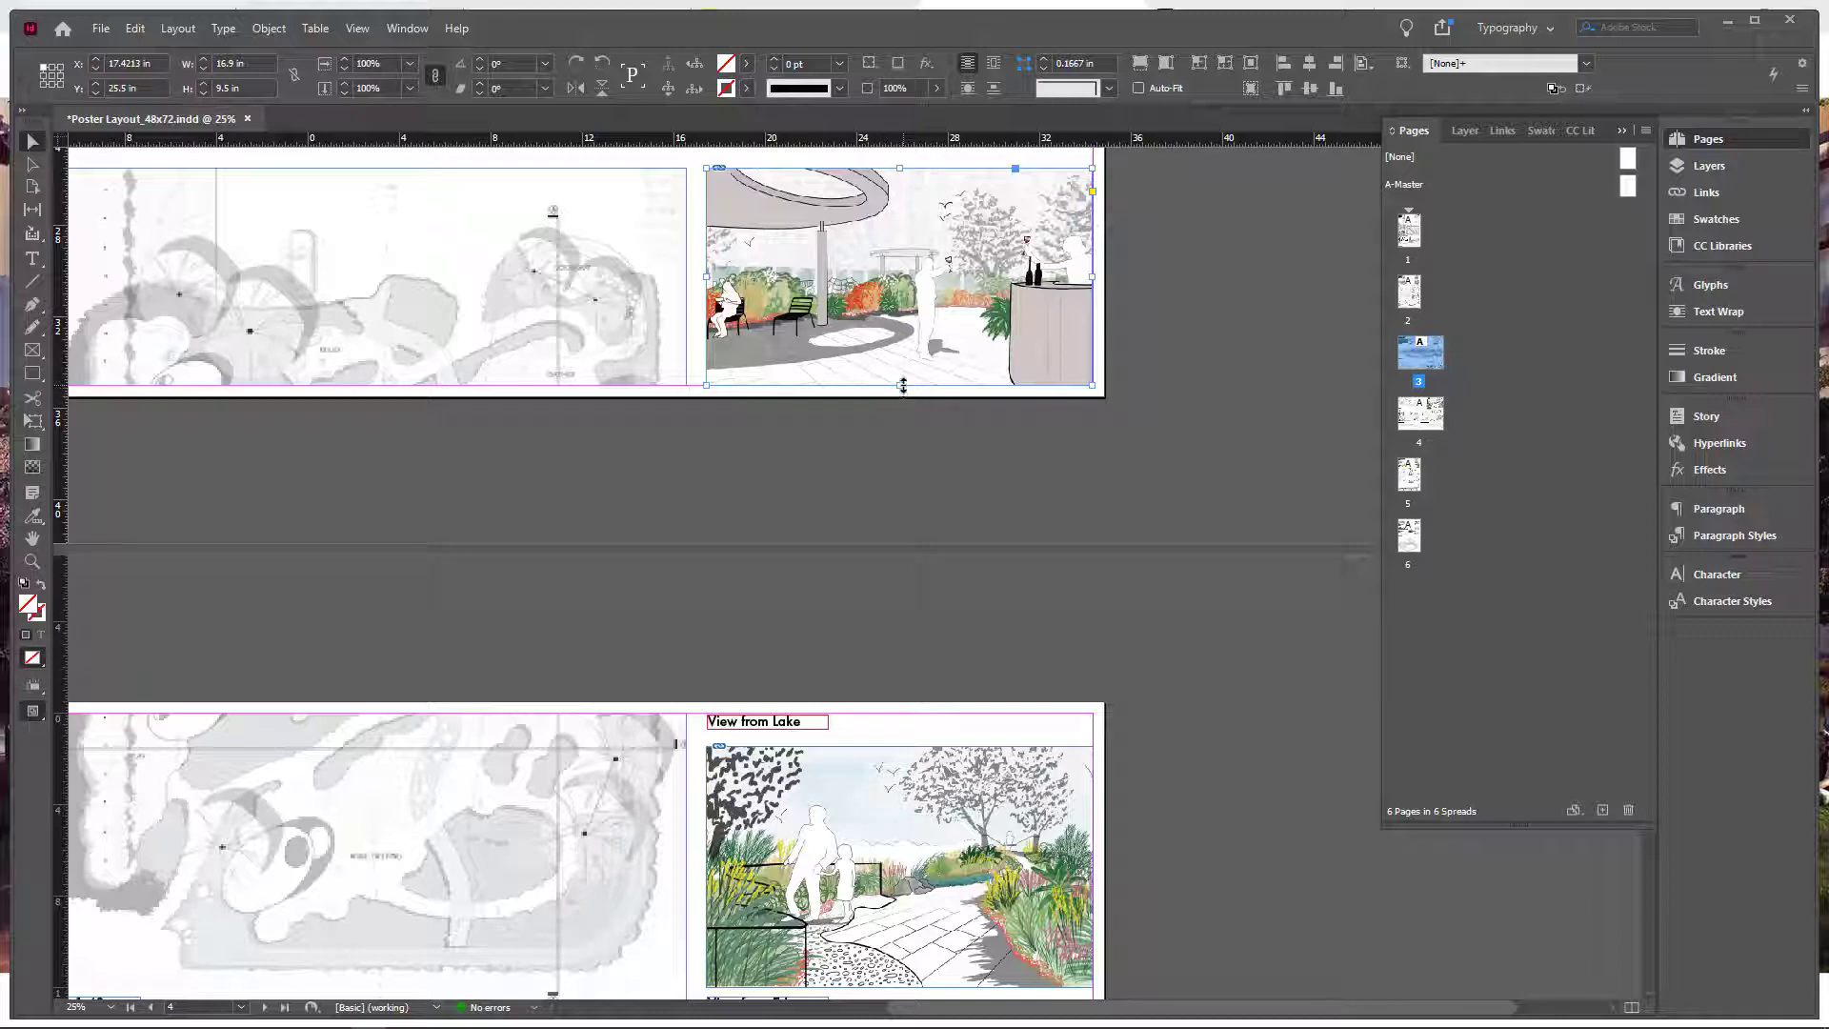
{"action": "left_click_drag", "start_coordinate": [903, 386], "coordinate": [903, 389]}
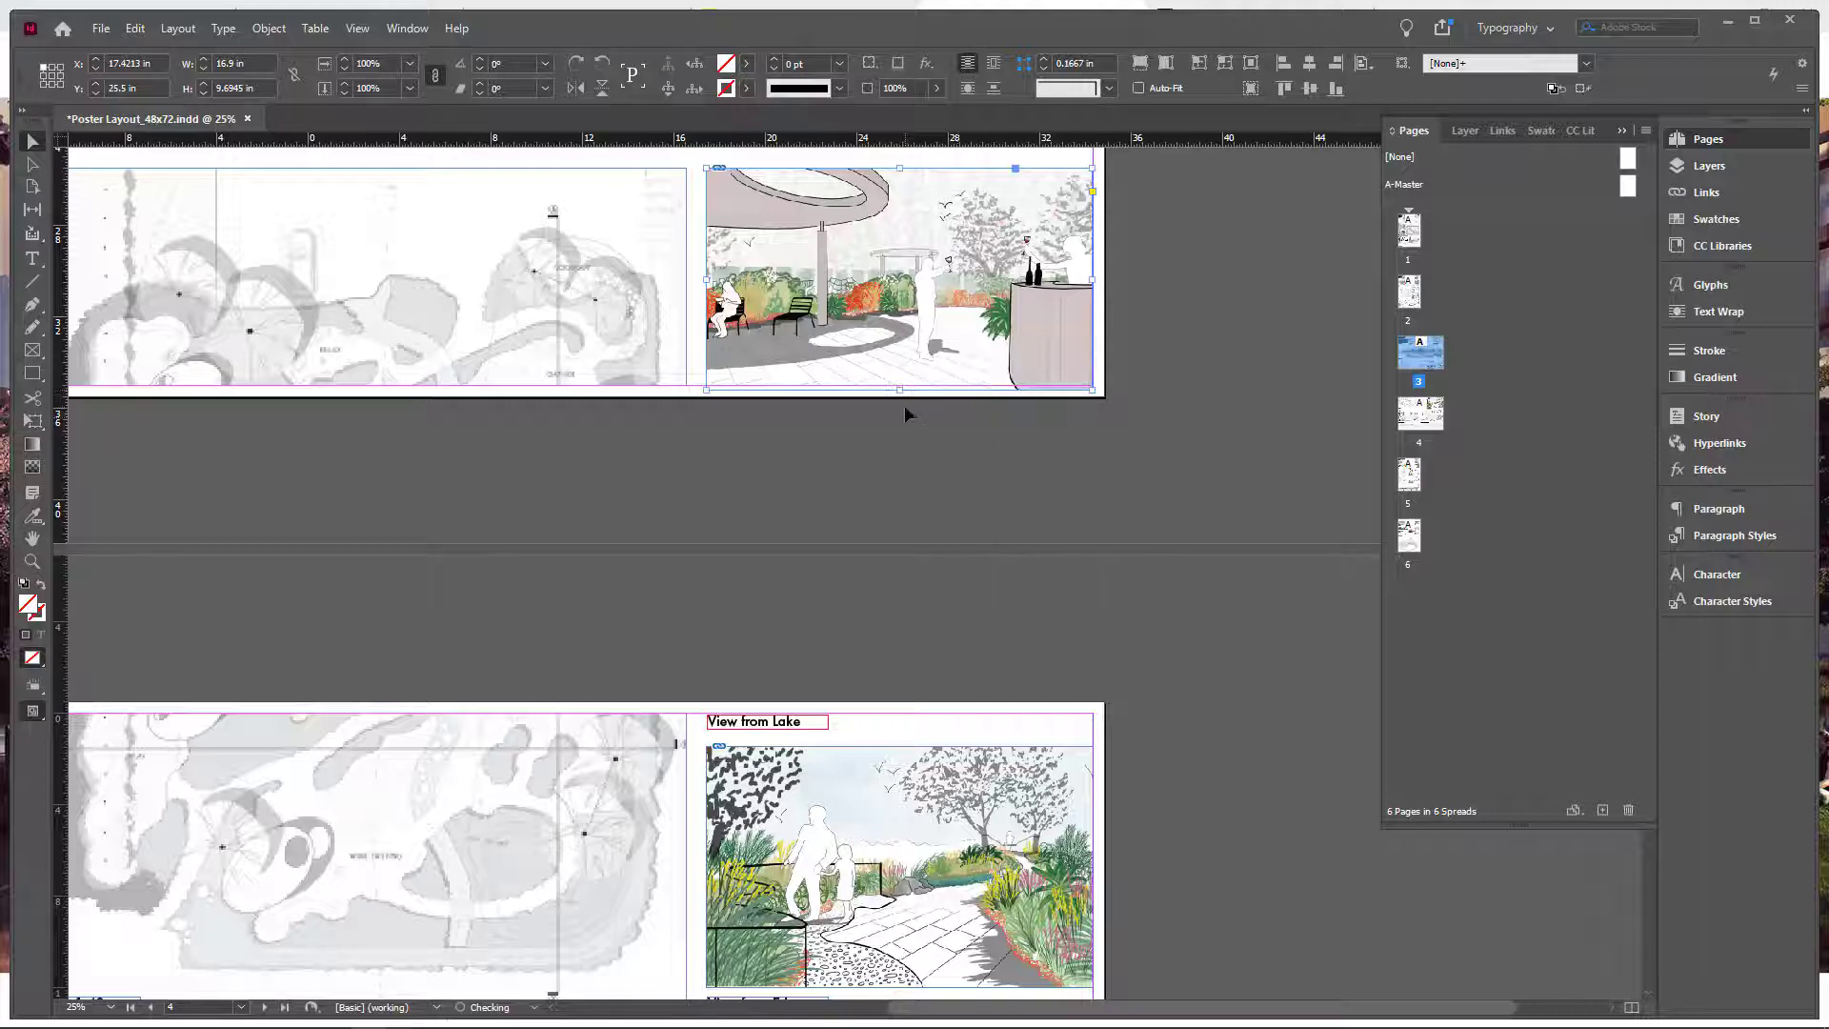
{"action": "left_click", "coordinate": [1139, 380]}
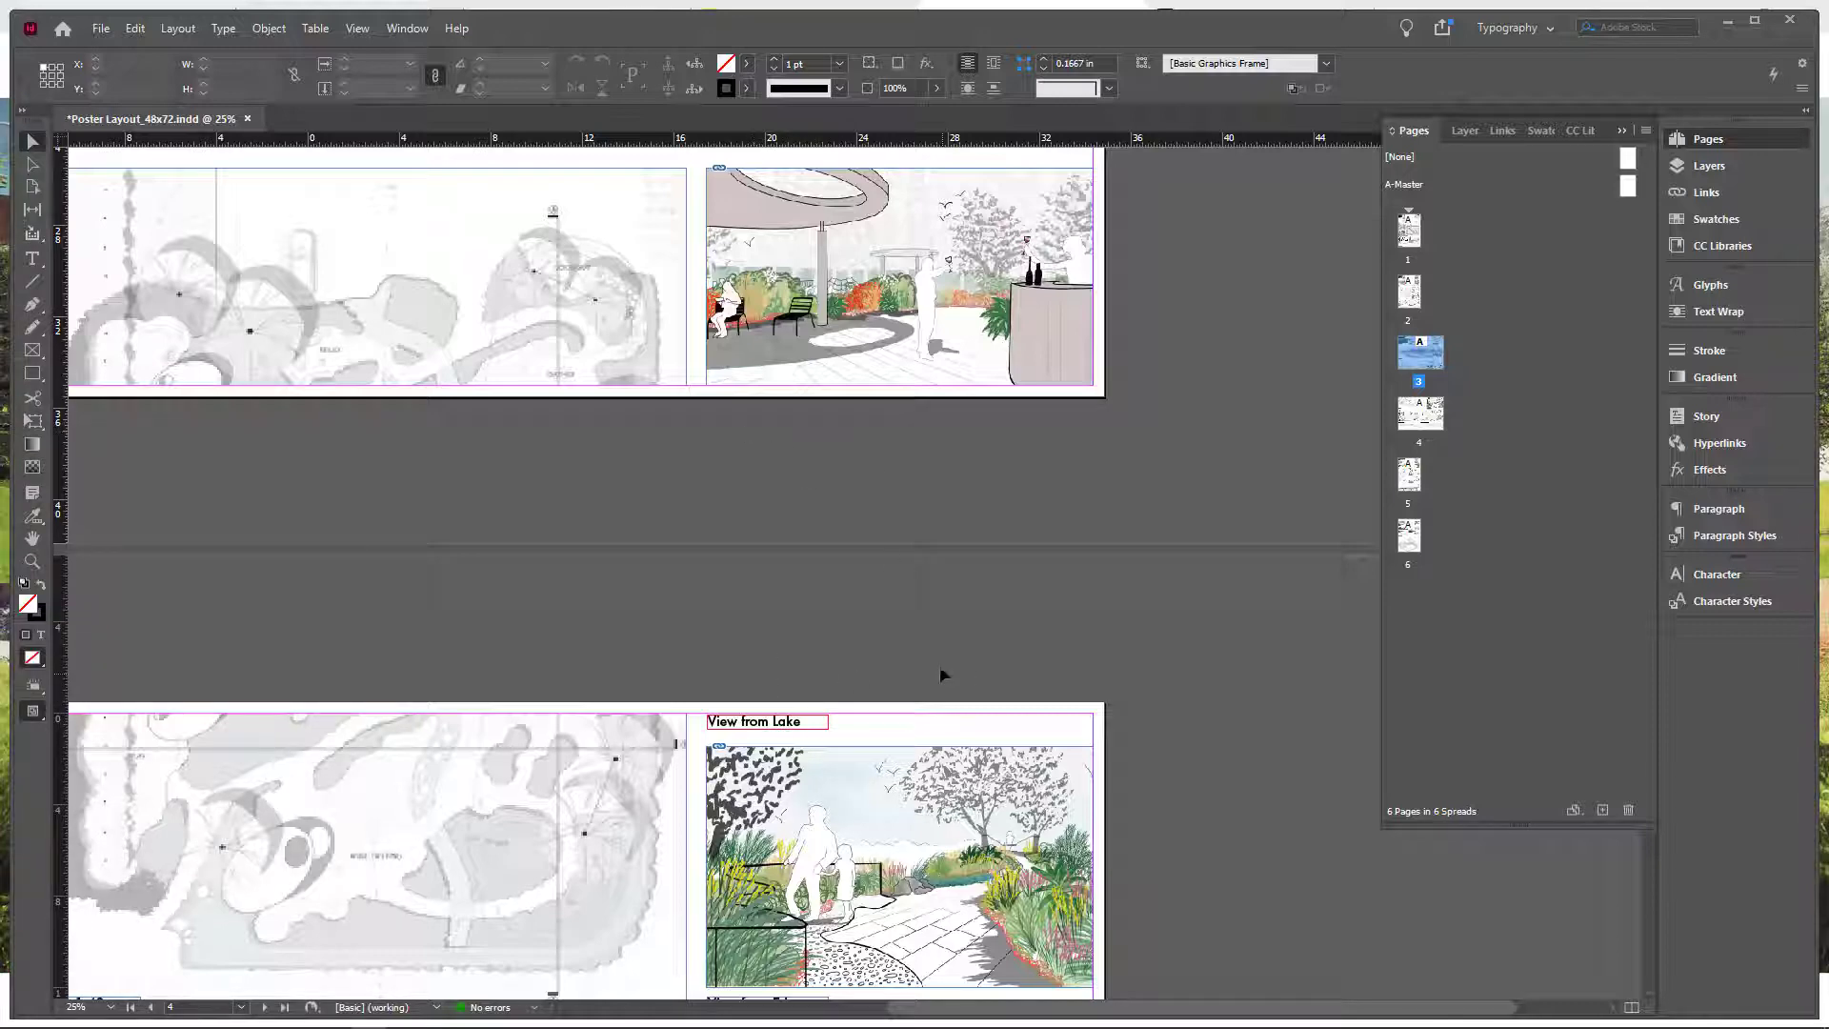
{"action": "left_click_drag", "start_coordinate": [752, 633], "coordinate": [1021, 647]}
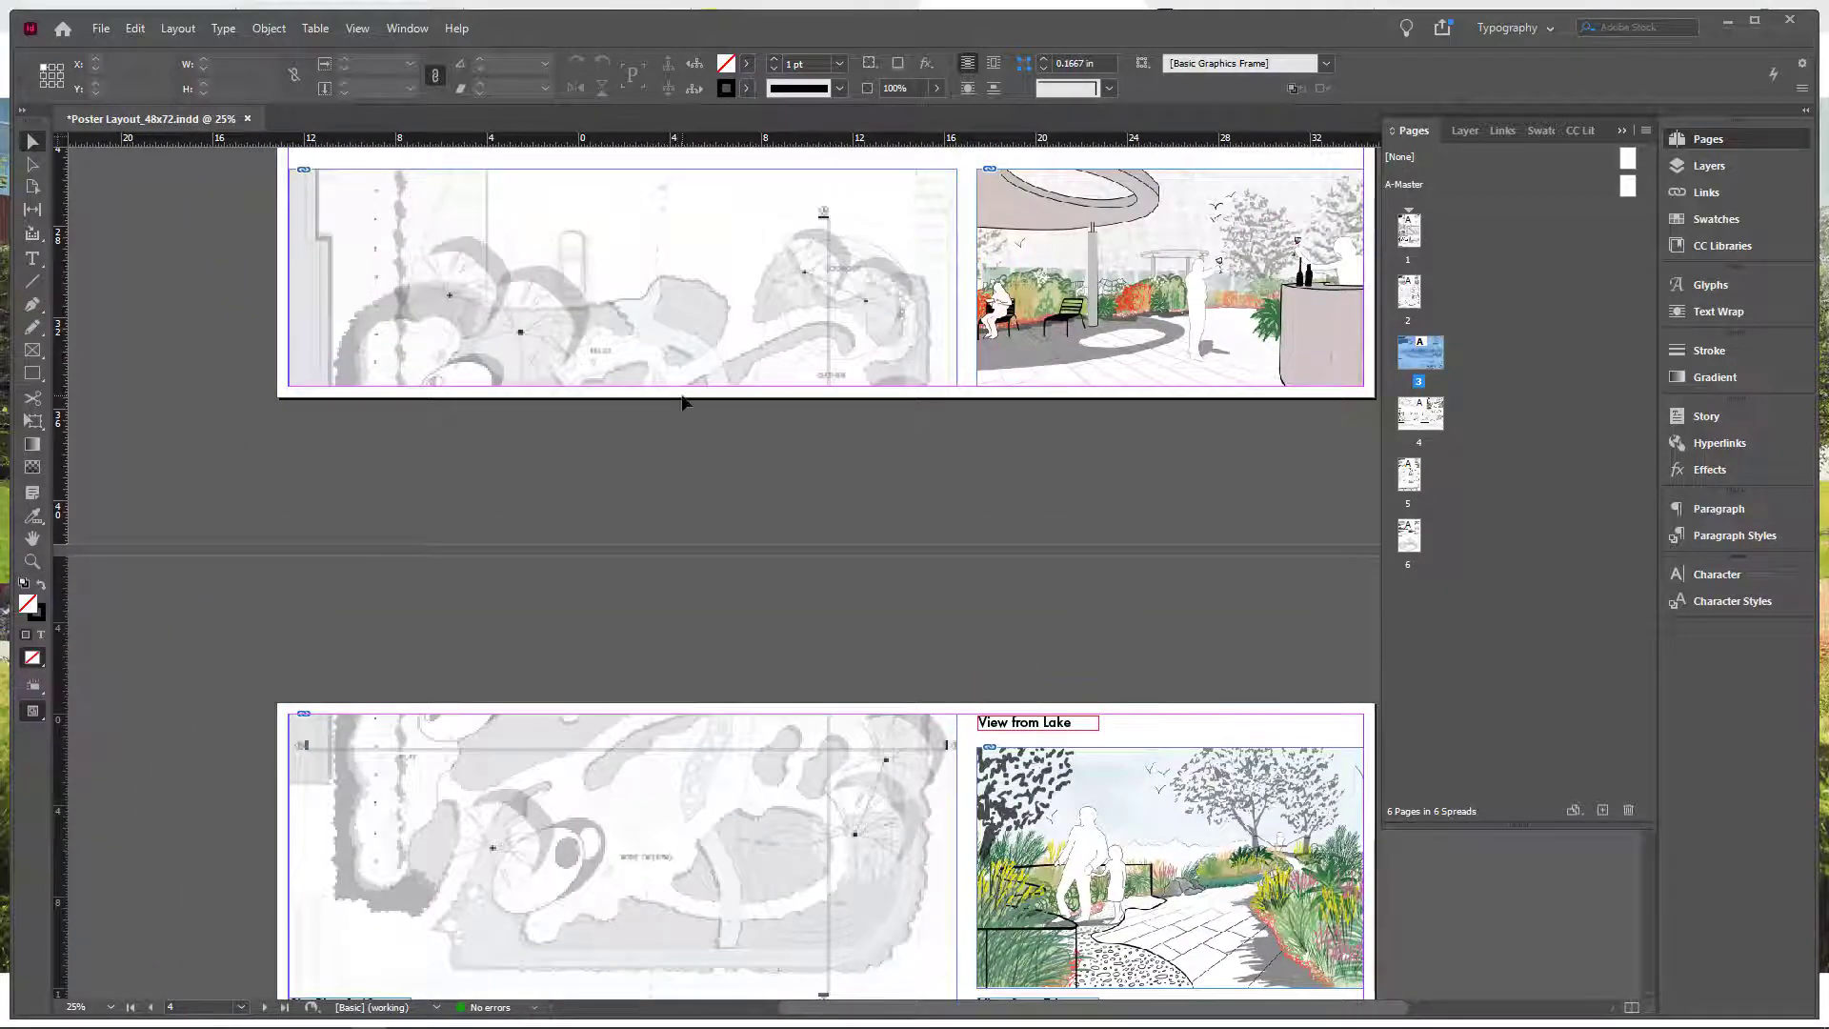
{"action": "key", "text": "ctrl+minus"}
{"action": "key", "text": "ctrl+minus"}
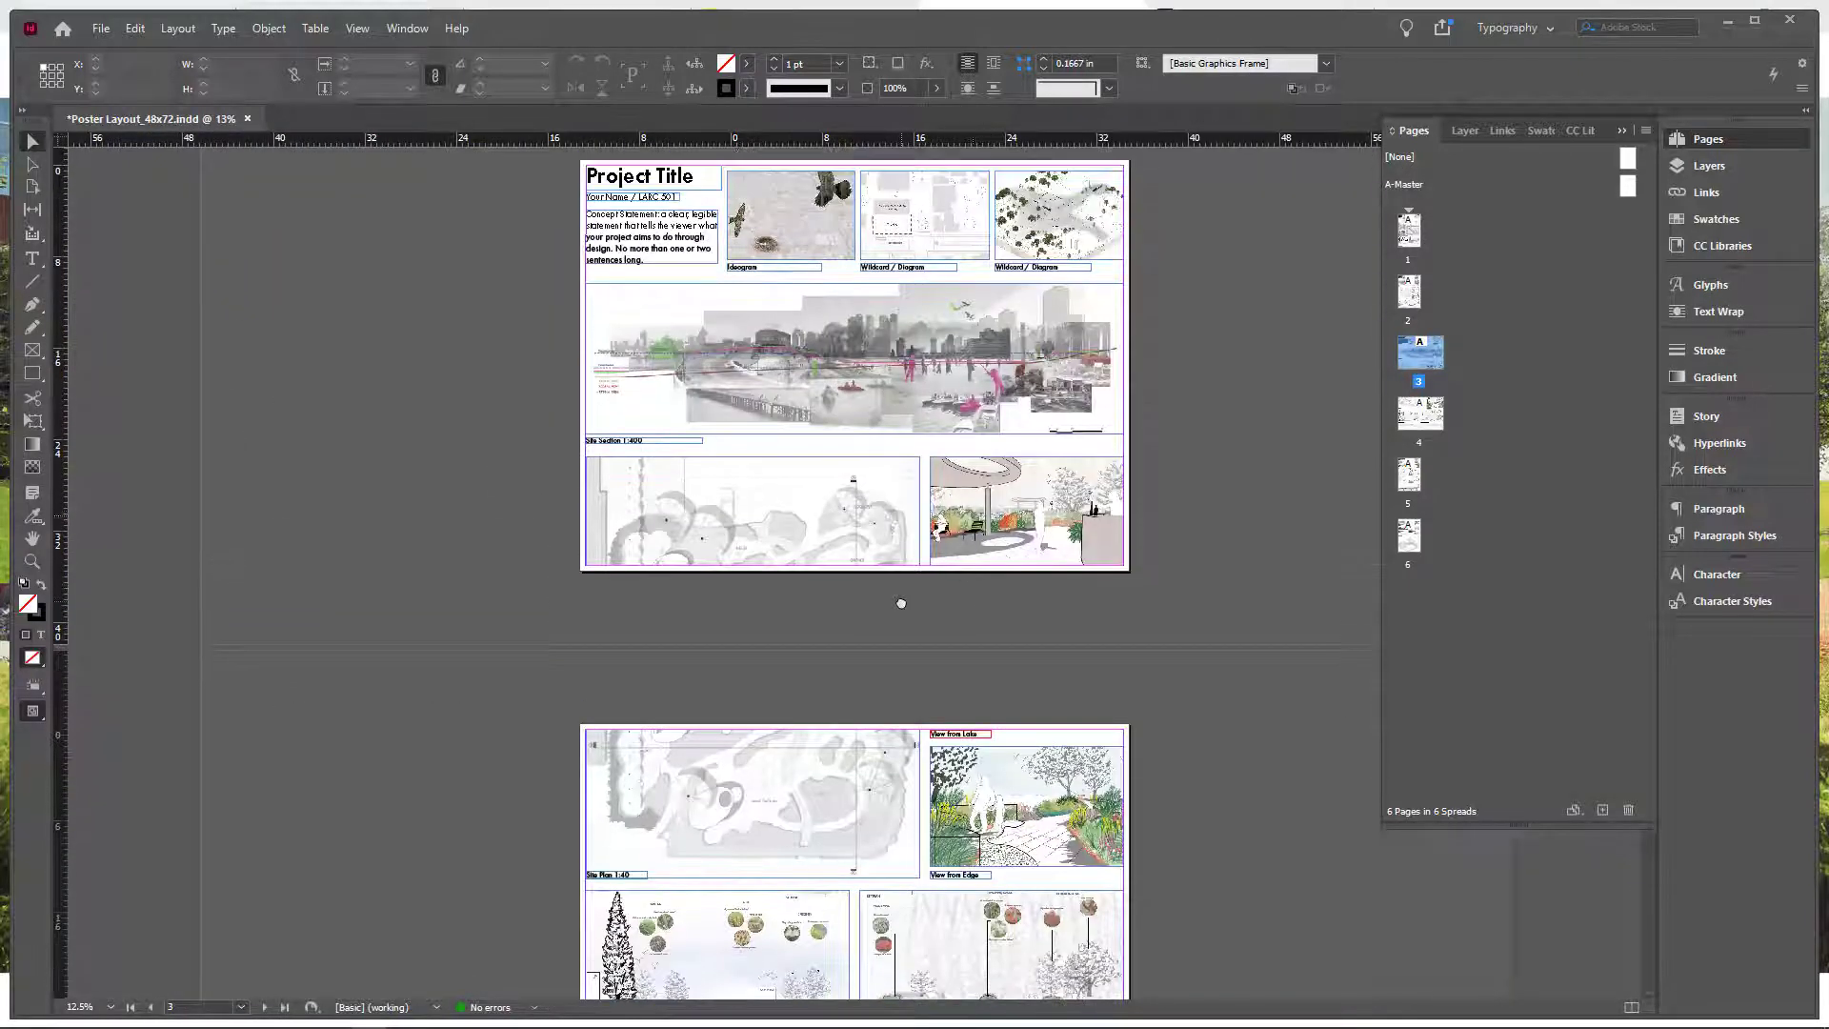
{"action": "left_click_drag", "start_coordinate": [933, 493], "coordinate": [929, 579]}
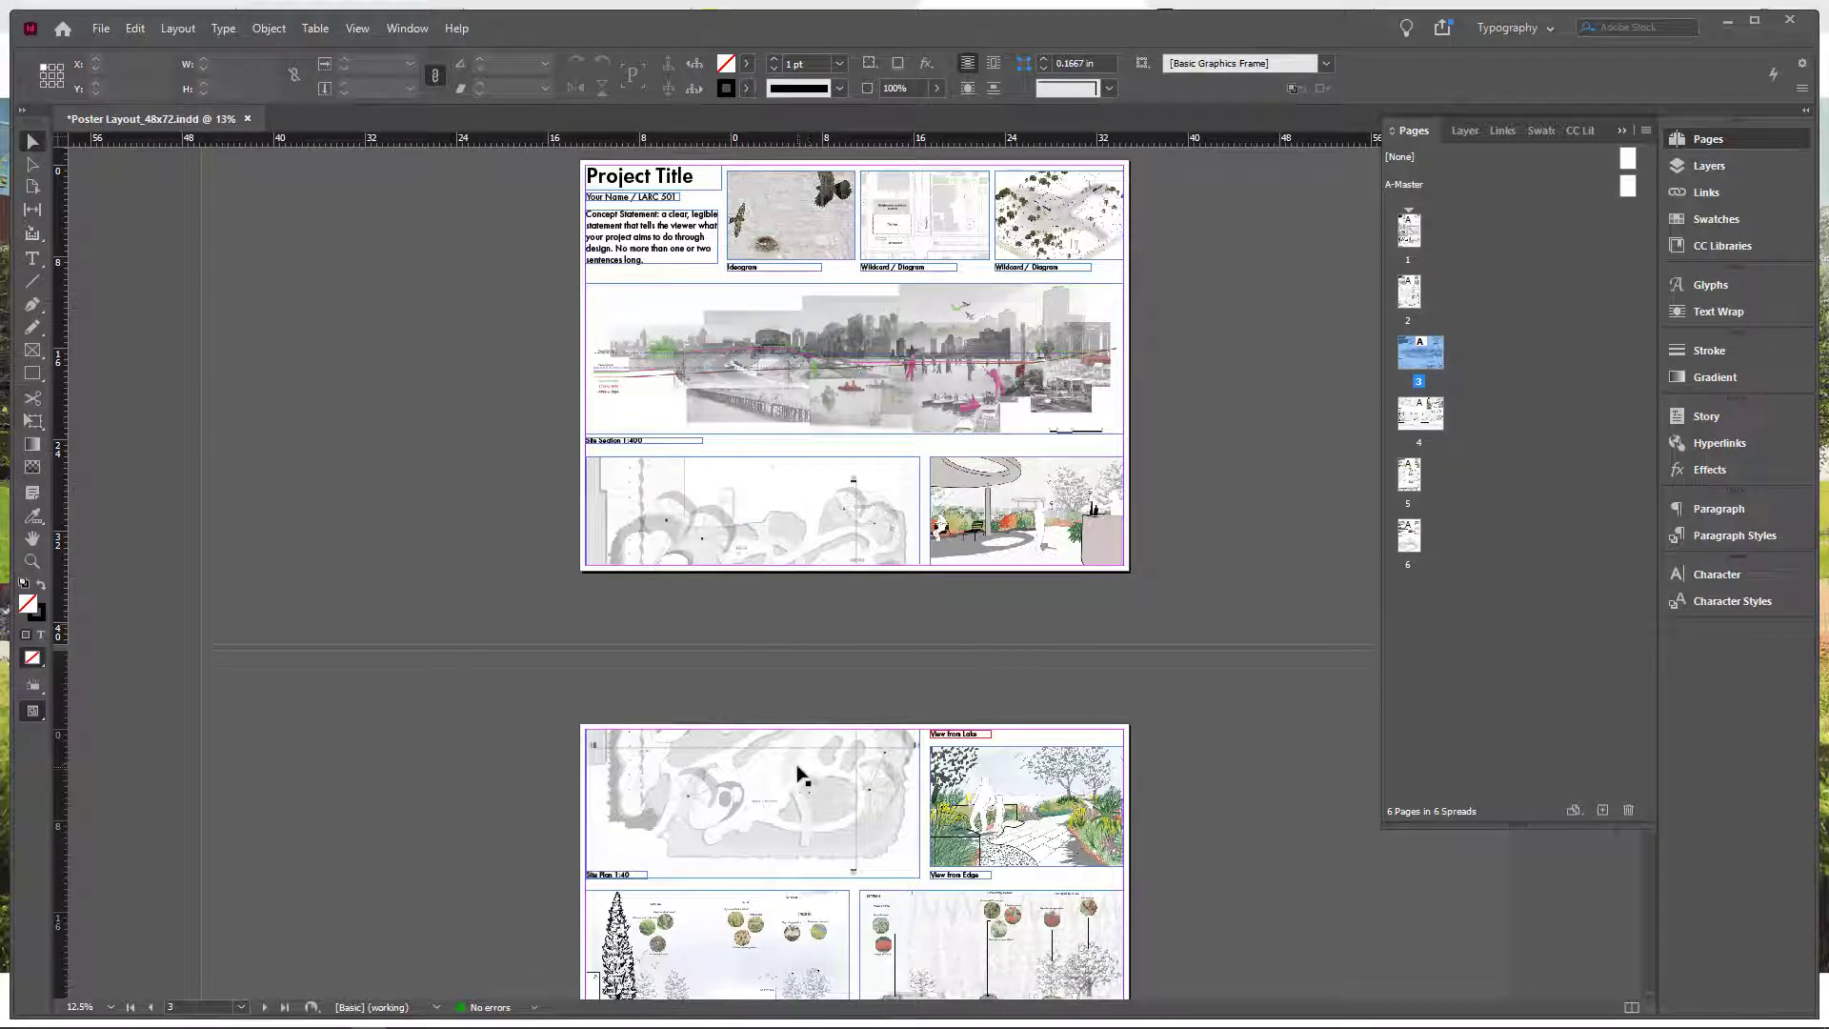
{"action": "left_click_drag", "start_coordinate": [800, 766], "coordinate": [886, 576]}
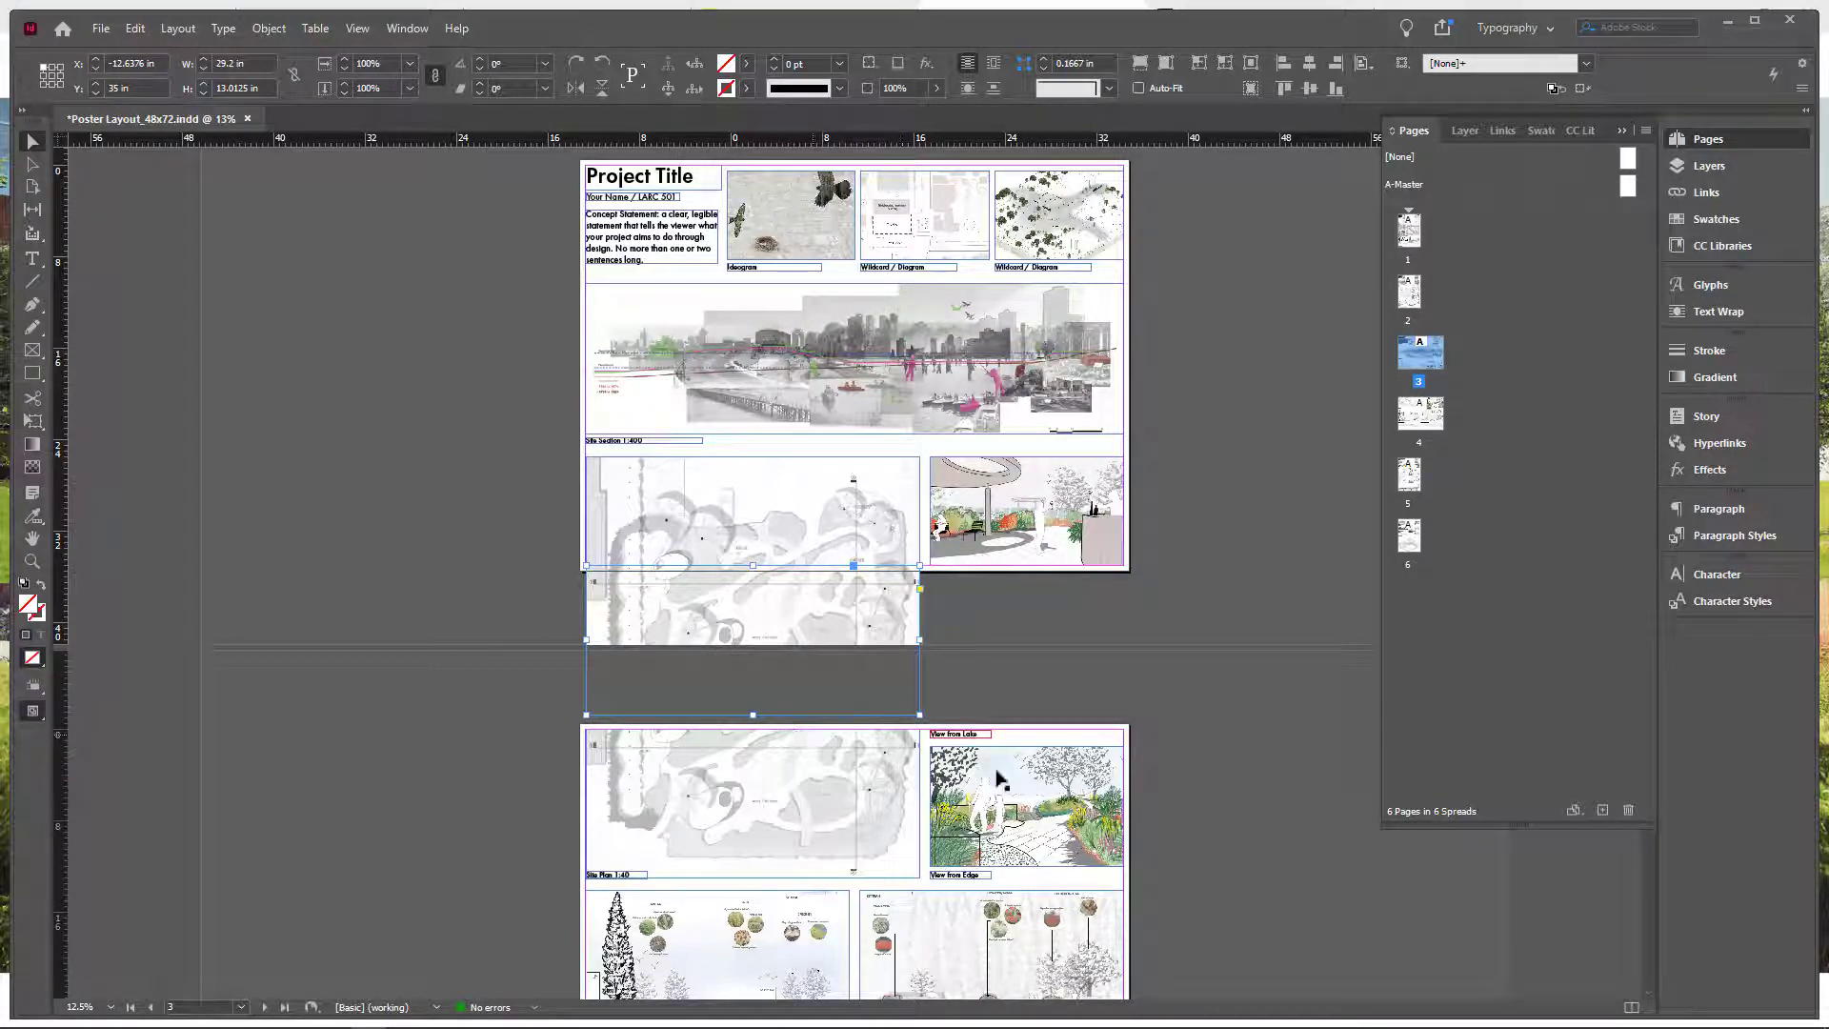
{"action": "left_click", "coordinate": [932, 654]}
{"action": "scroll", "coordinate": [1095, 602], "scroll_direction": "up", "scroll_amount": 2}
{"action": "scroll", "coordinate": [1095, 589], "scroll_direction": "down", "scroll_amount": 3}
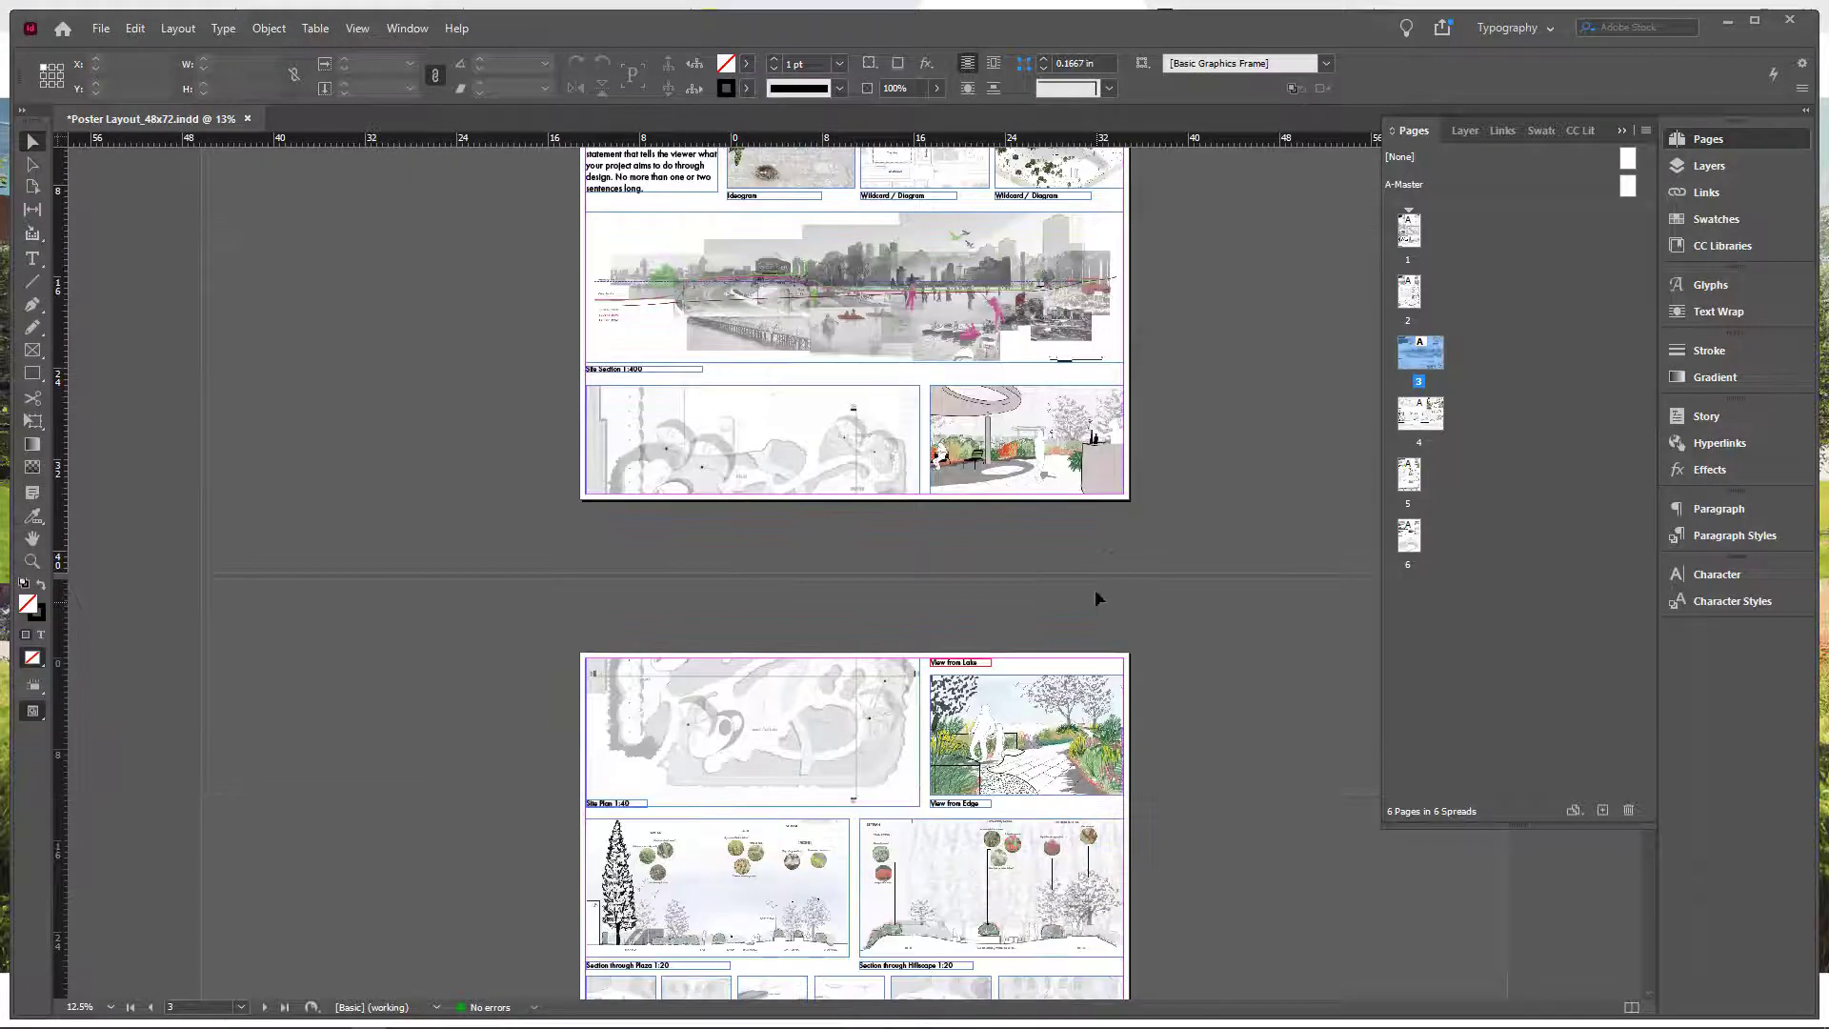
{"action": "key", "text": "ctrl+minus"}
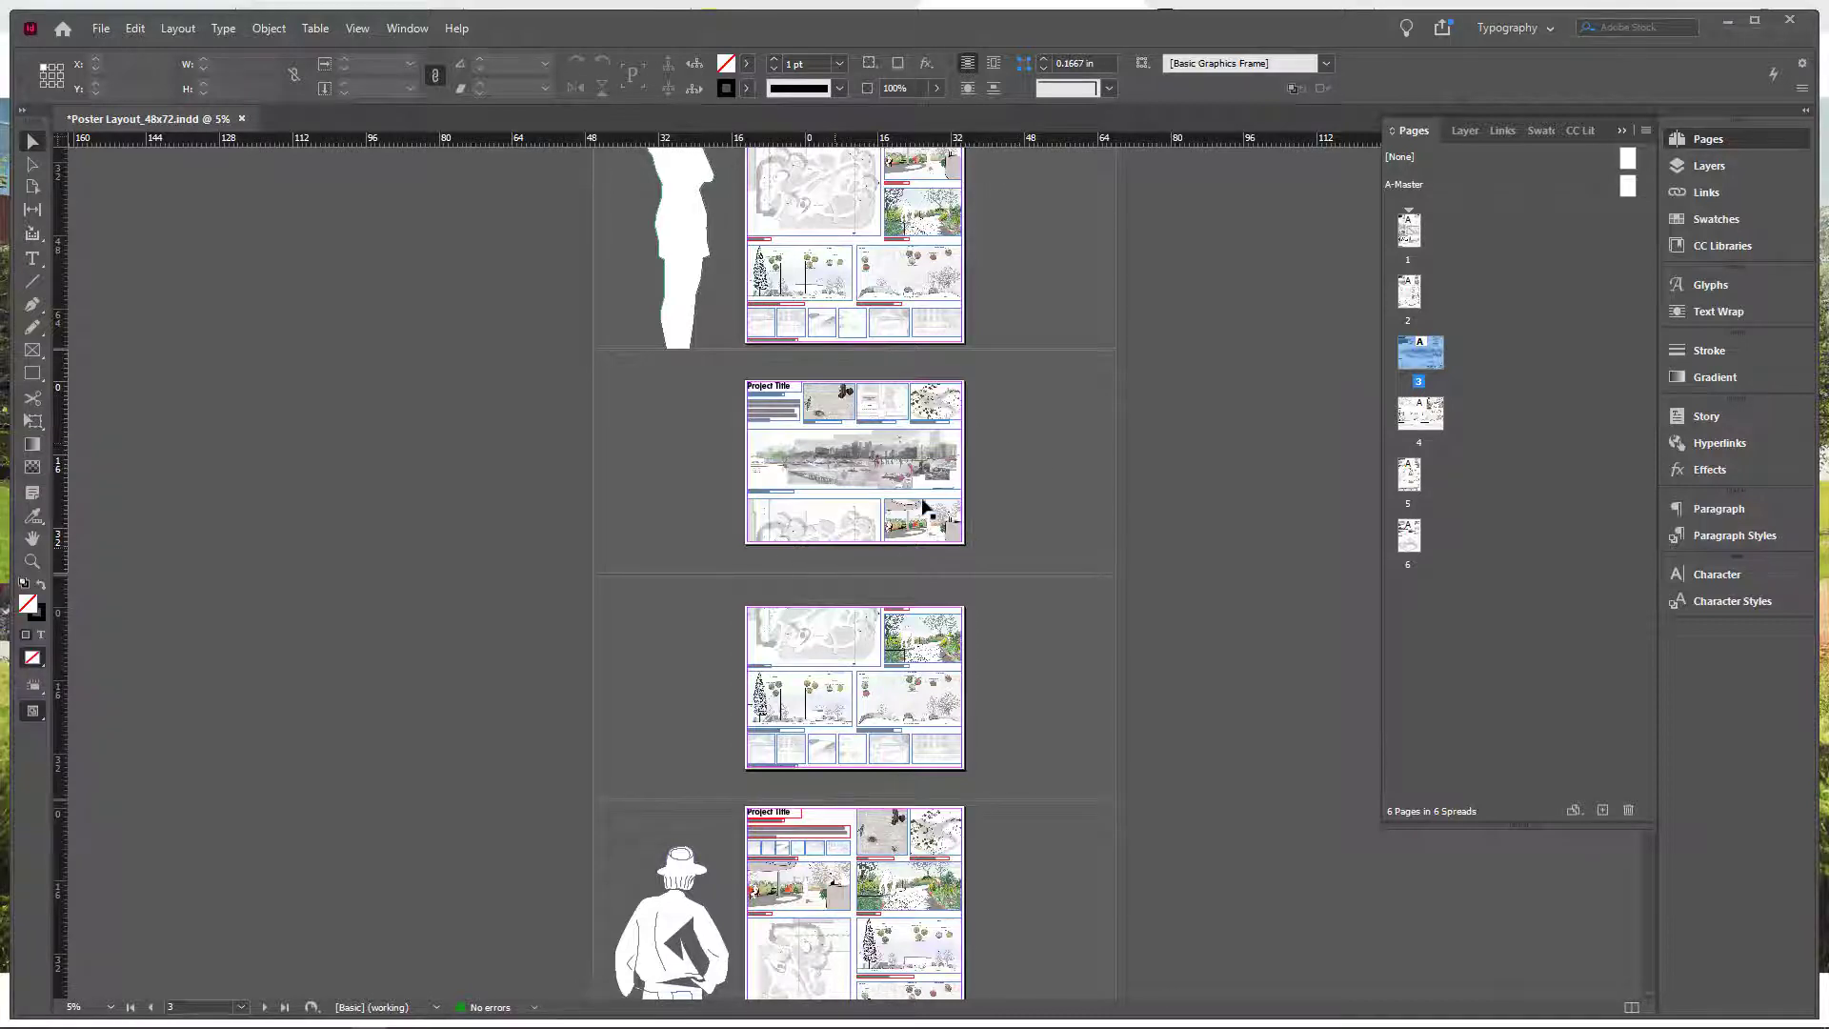
{"action": "key", "text": "ctrl+equal"}
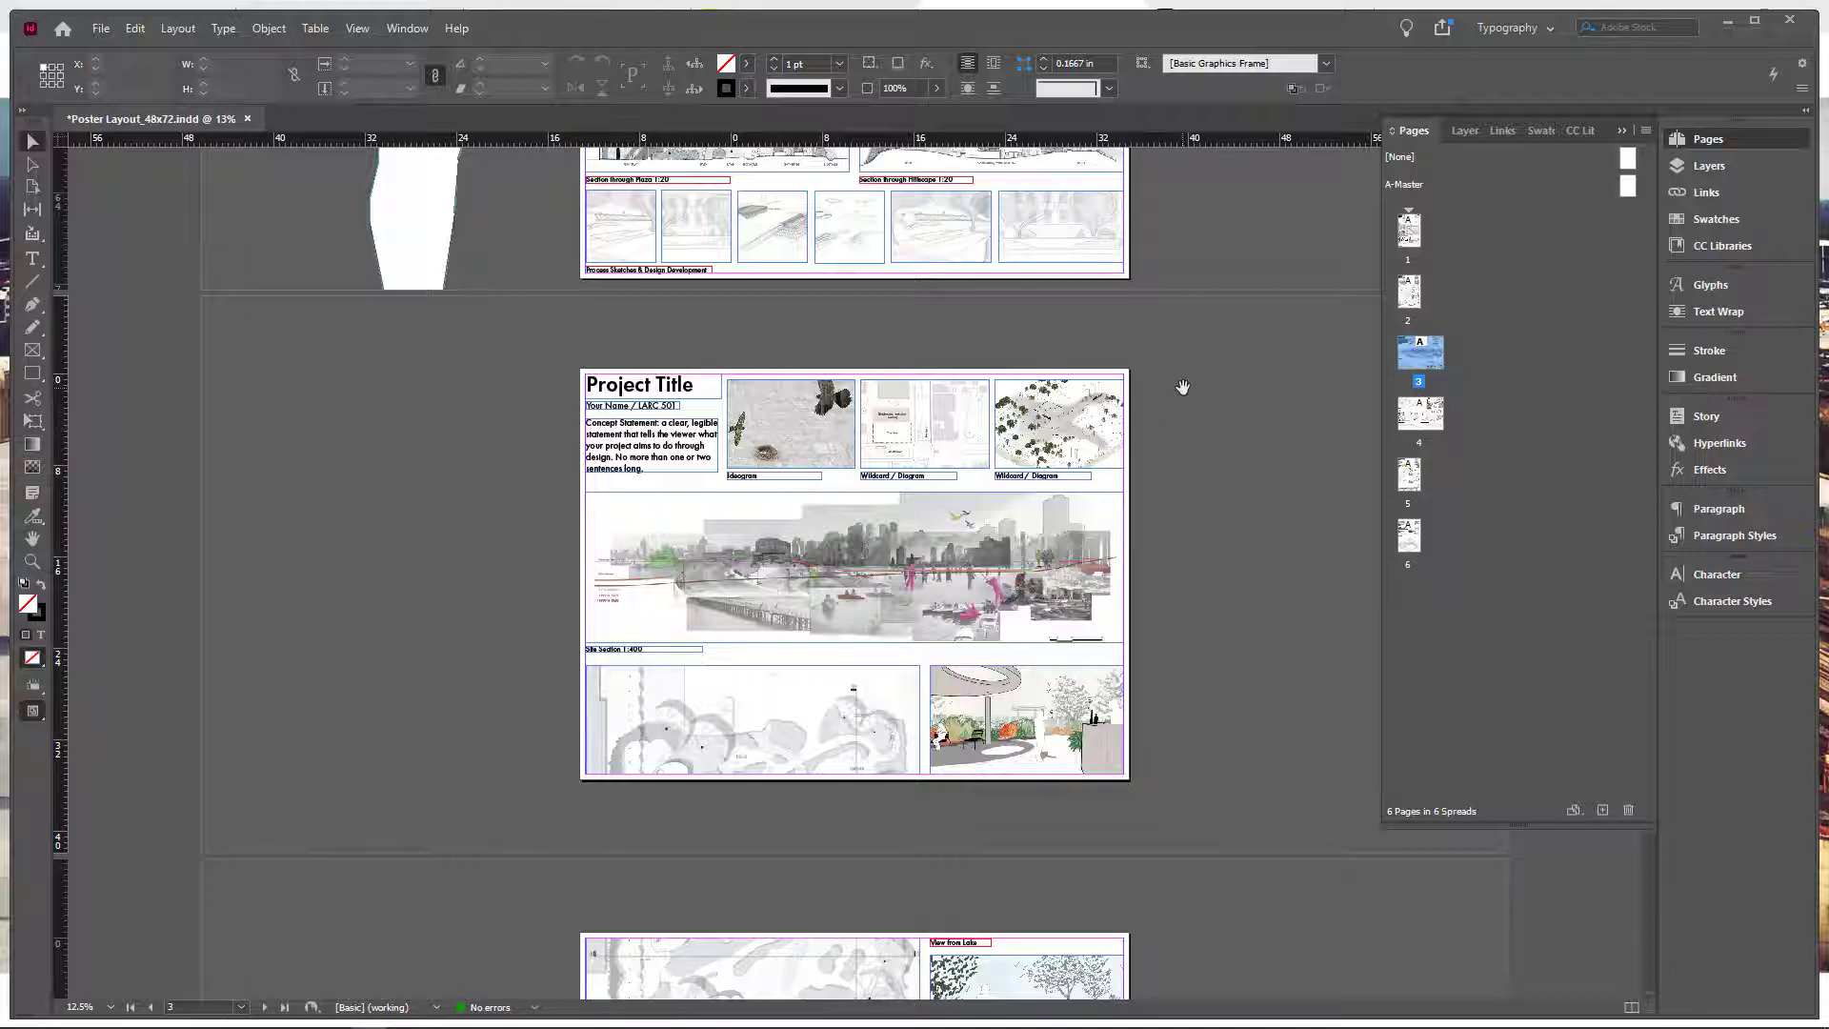
{"action": "scroll", "coordinate": [1182, 387], "scroll_direction": "up", "scroll_amount": 2}
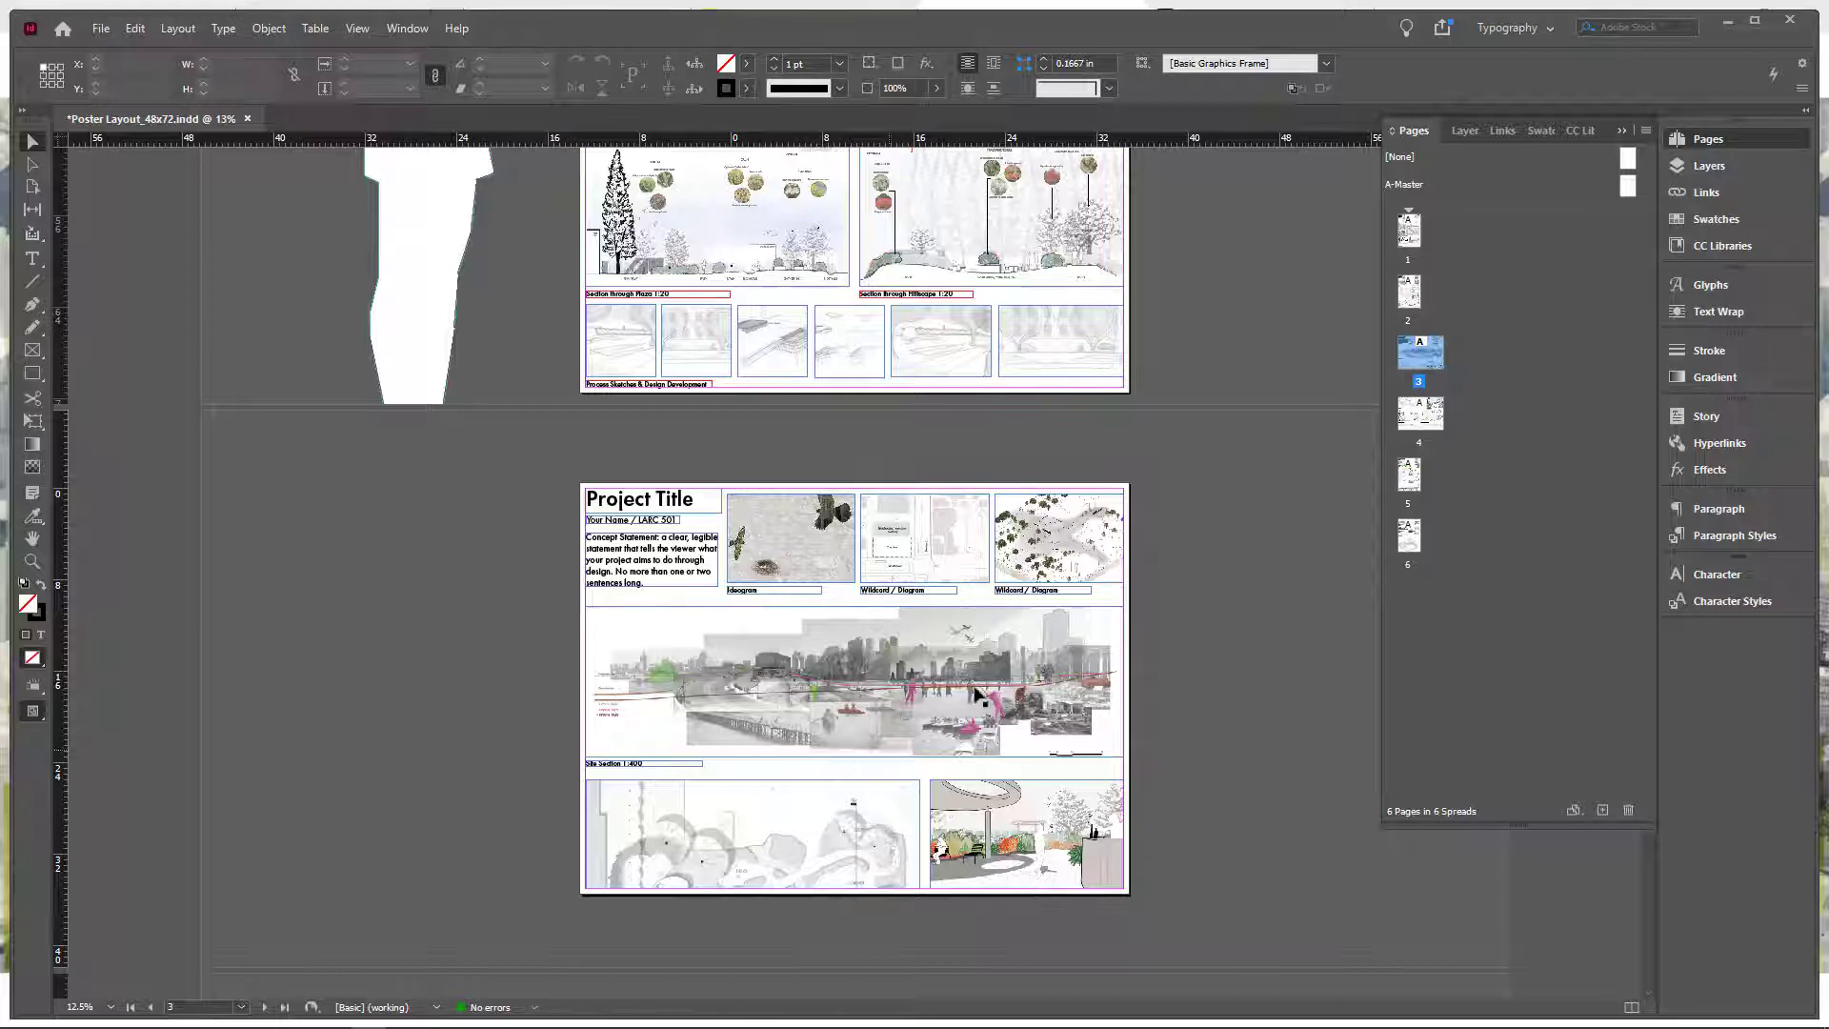
{"action": "scroll", "coordinate": [978, 696], "scroll_direction": "down", "scroll_amount": 7}
{"action": "scroll", "coordinate": [973, 707], "scroll_direction": "up", "scroll_amount": 1}
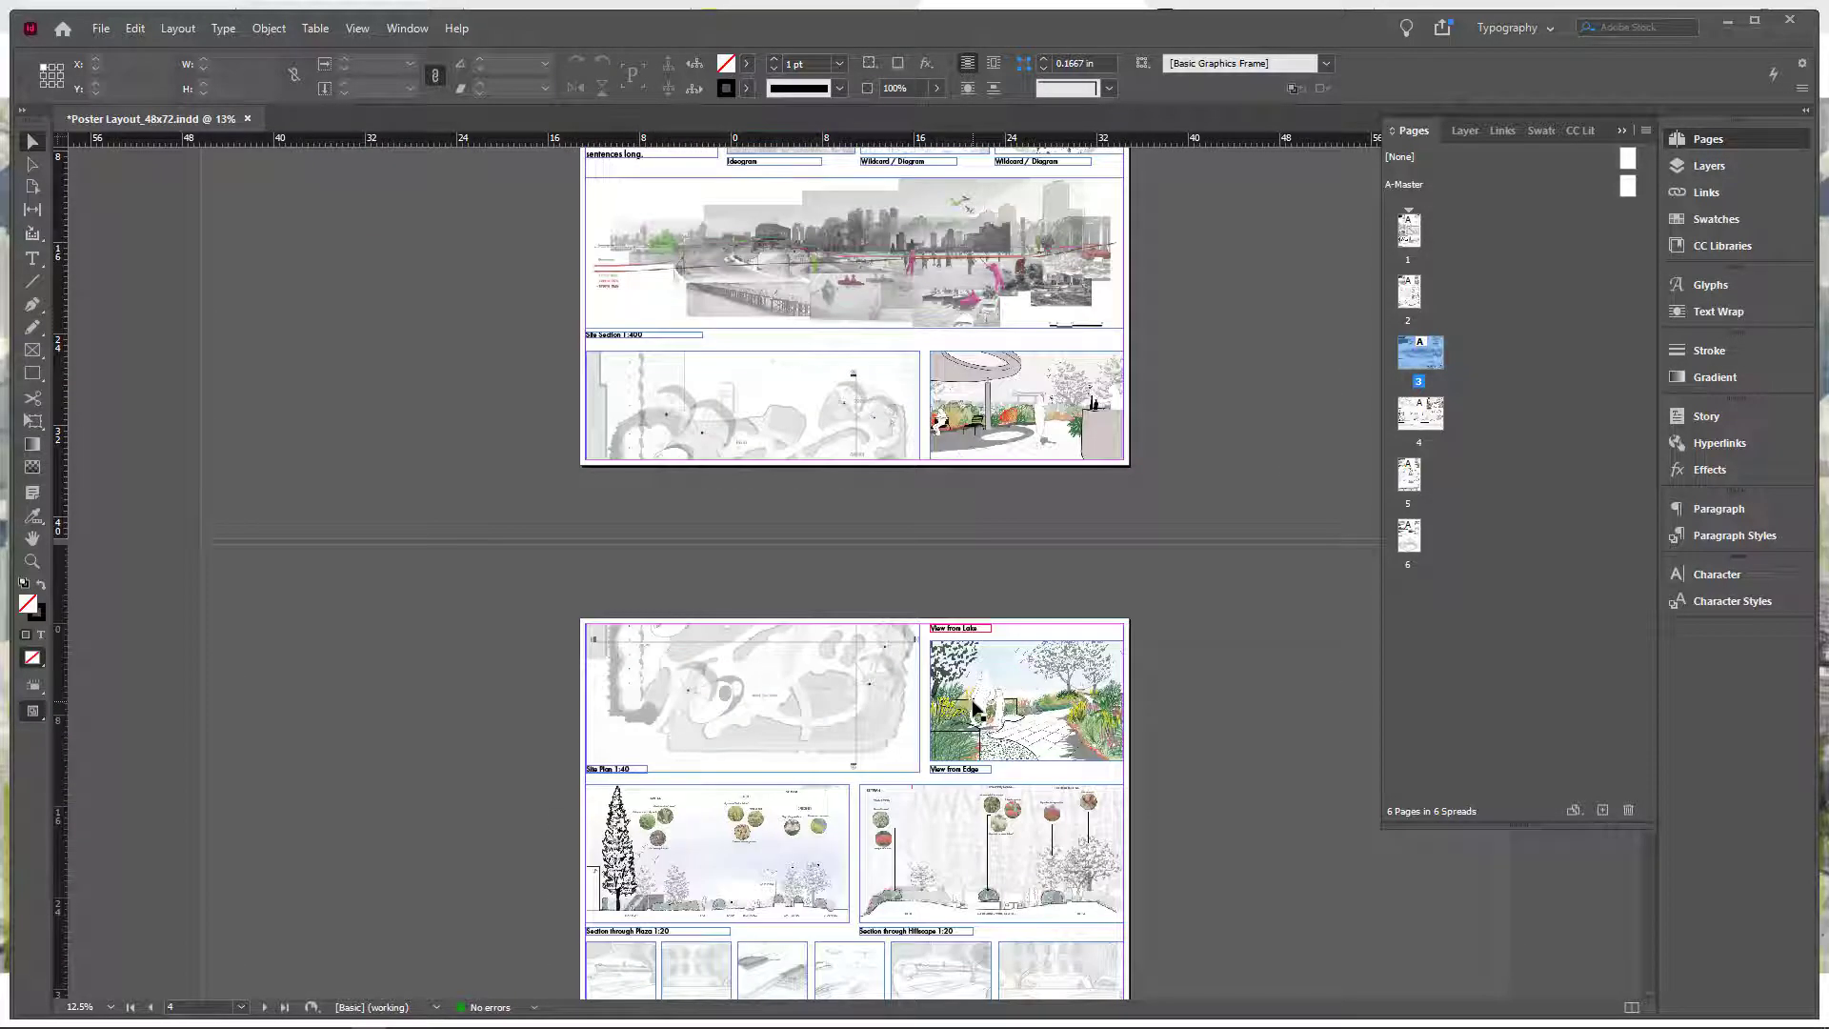
{"action": "scroll", "coordinate": [973, 707], "scroll_direction": "up", "scroll_amount": 1}
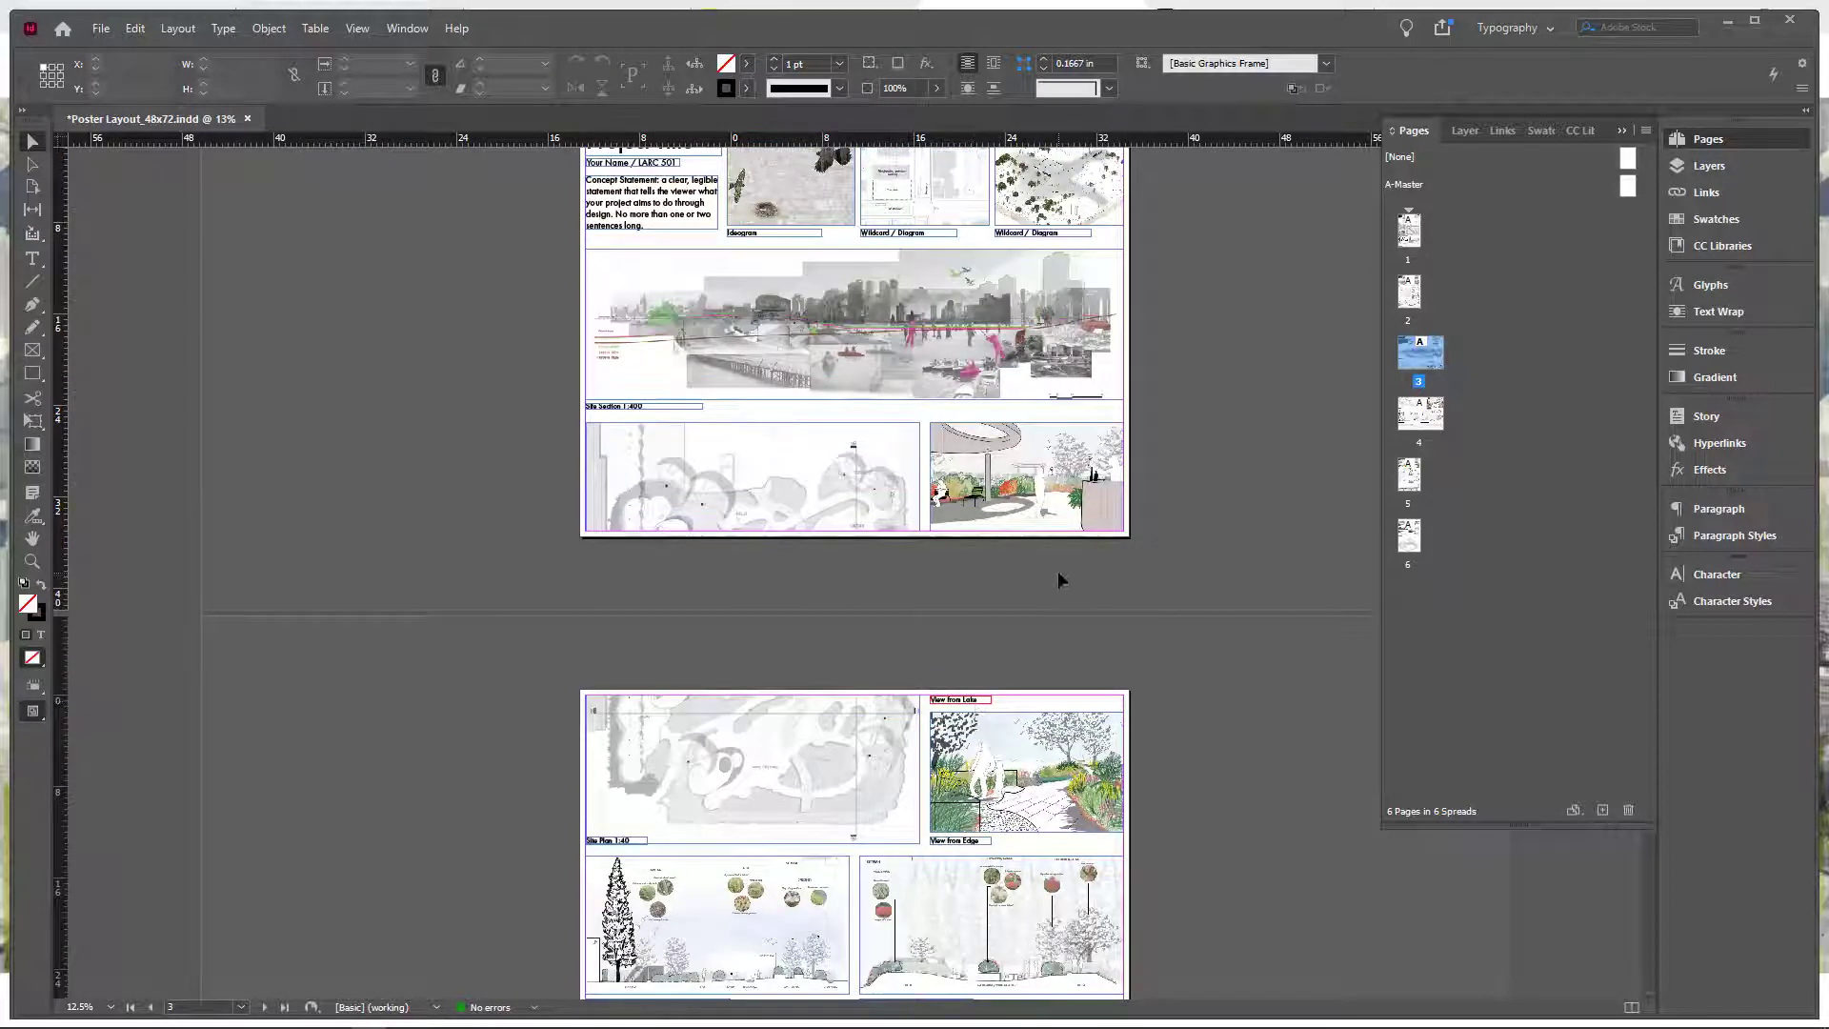
{"action": "scroll", "coordinate": [1062, 600], "scroll_direction": "up", "scroll_amount": 2}
{"action": "scroll", "coordinate": [920, 478], "scroll_direction": "down", "scroll_amount": 1}
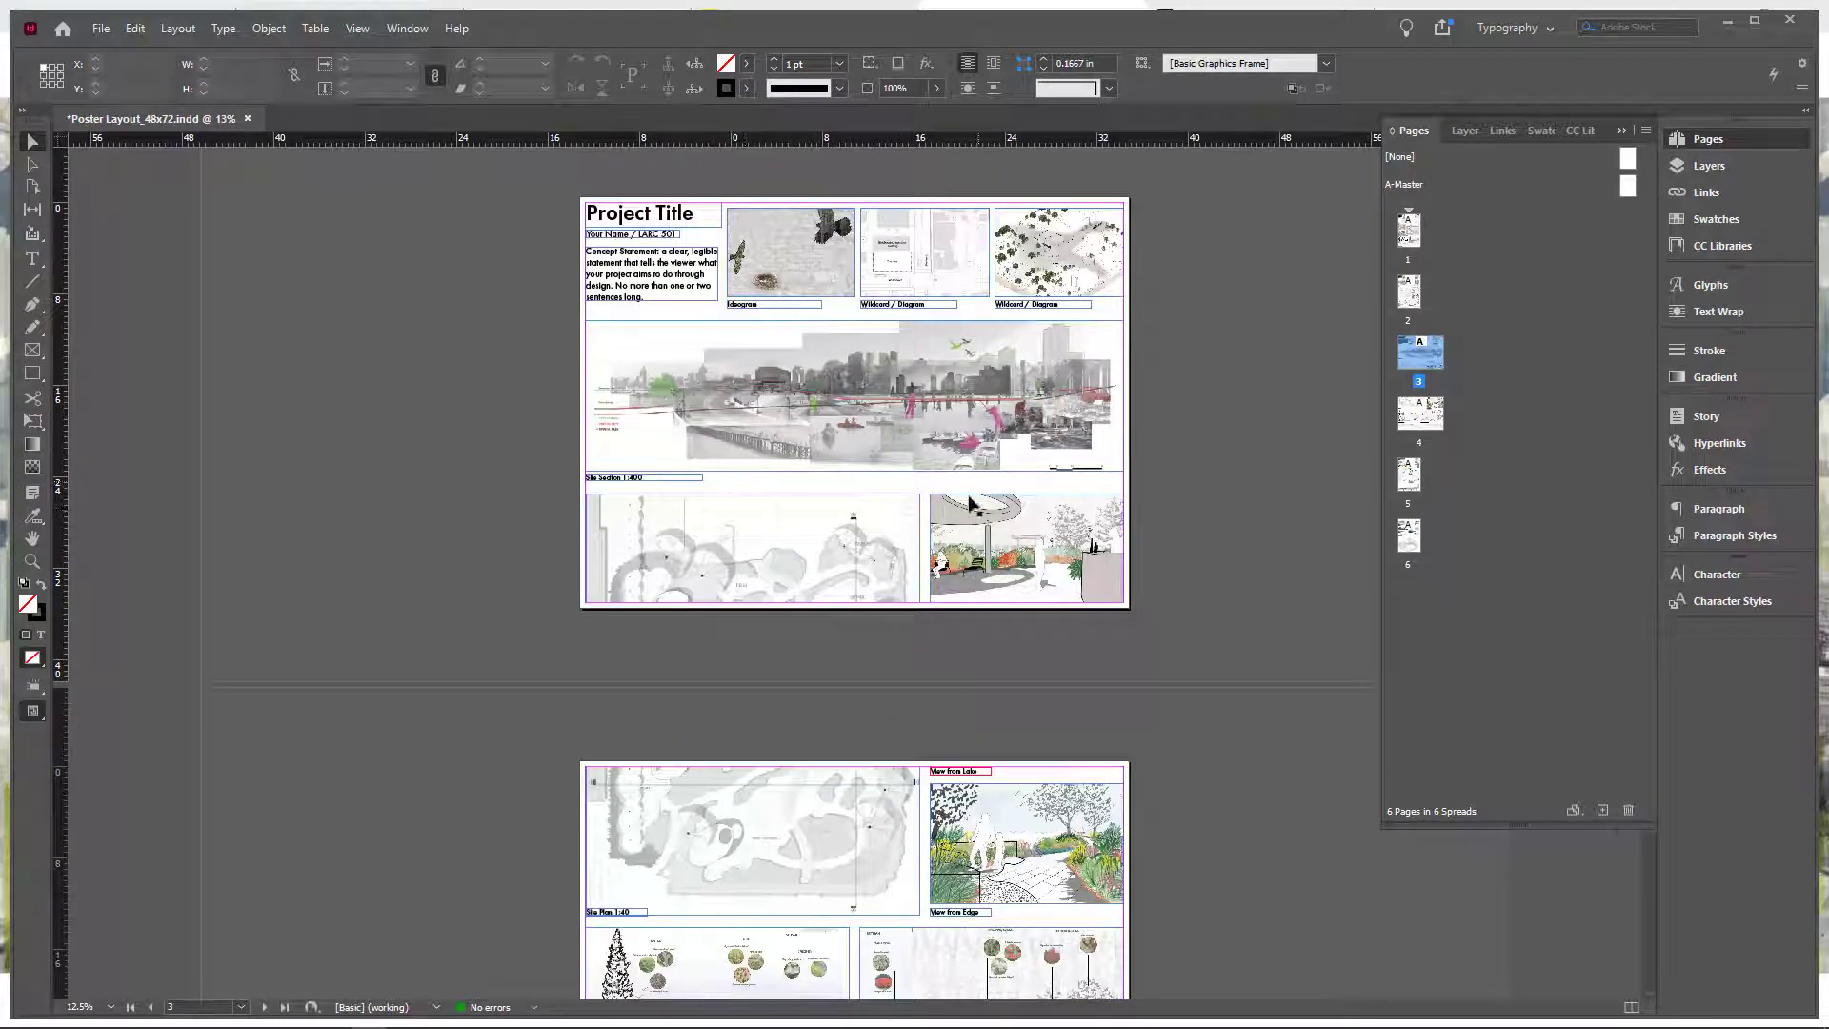
{"action": "scroll", "coordinate": [823, 419], "scroll_direction": "down", "scroll_amount": 1}
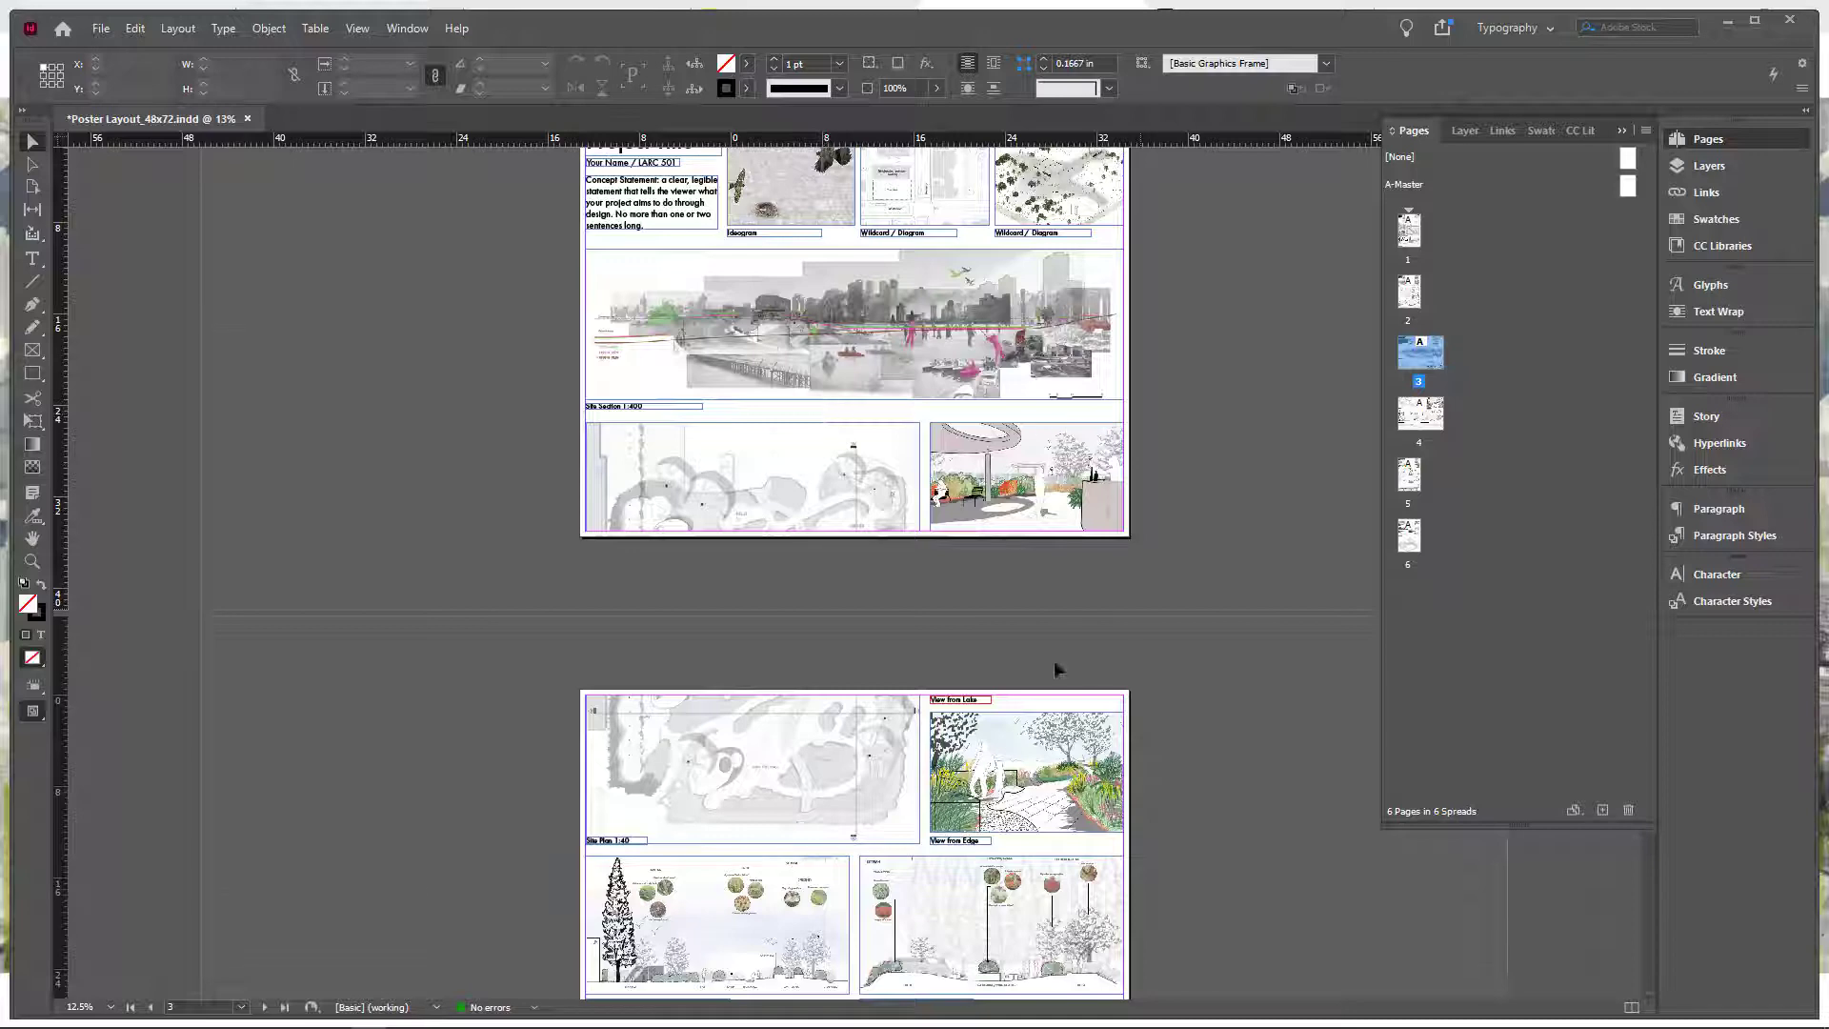
{"action": "scroll", "coordinate": [1057, 667], "scroll_direction": "down", "scroll_amount": 4}
{"action": "scroll", "coordinate": [767, 476], "scroll_direction": "up", "scroll_amount": 2}
{"action": "scroll", "coordinate": [919, 571], "scroll_direction": "up", "scroll_amount": 3}
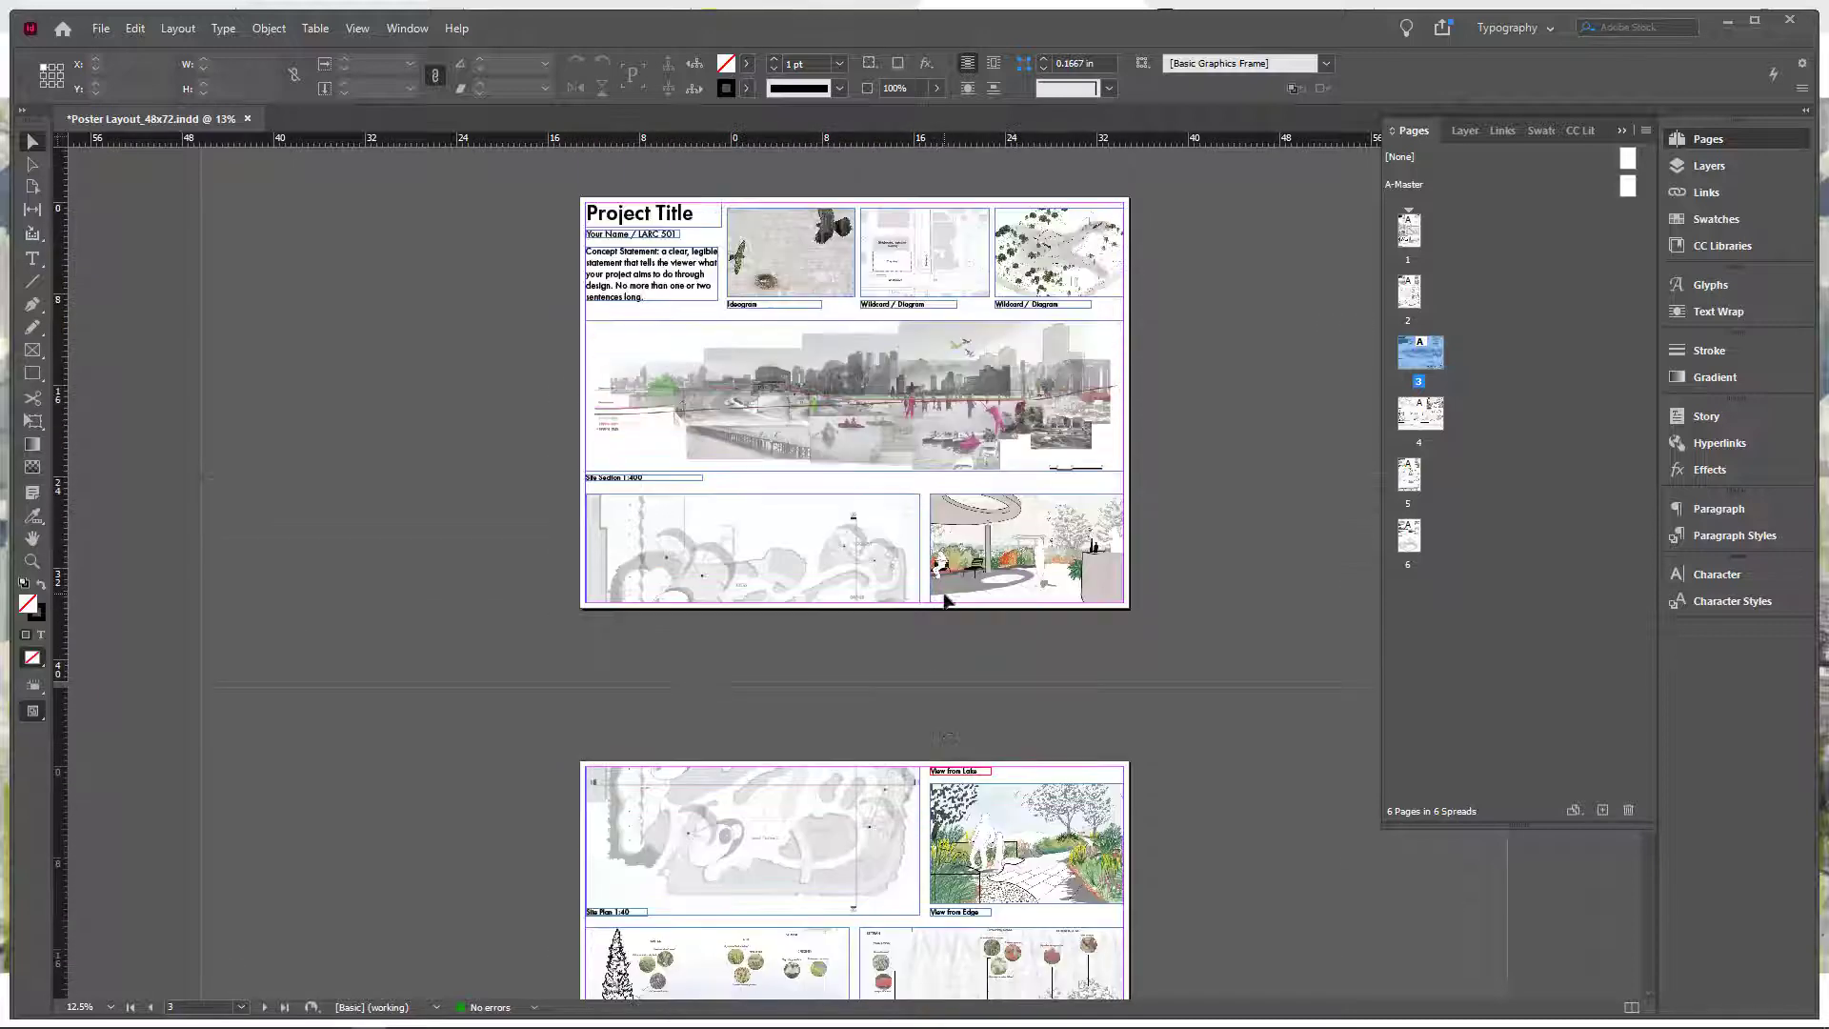